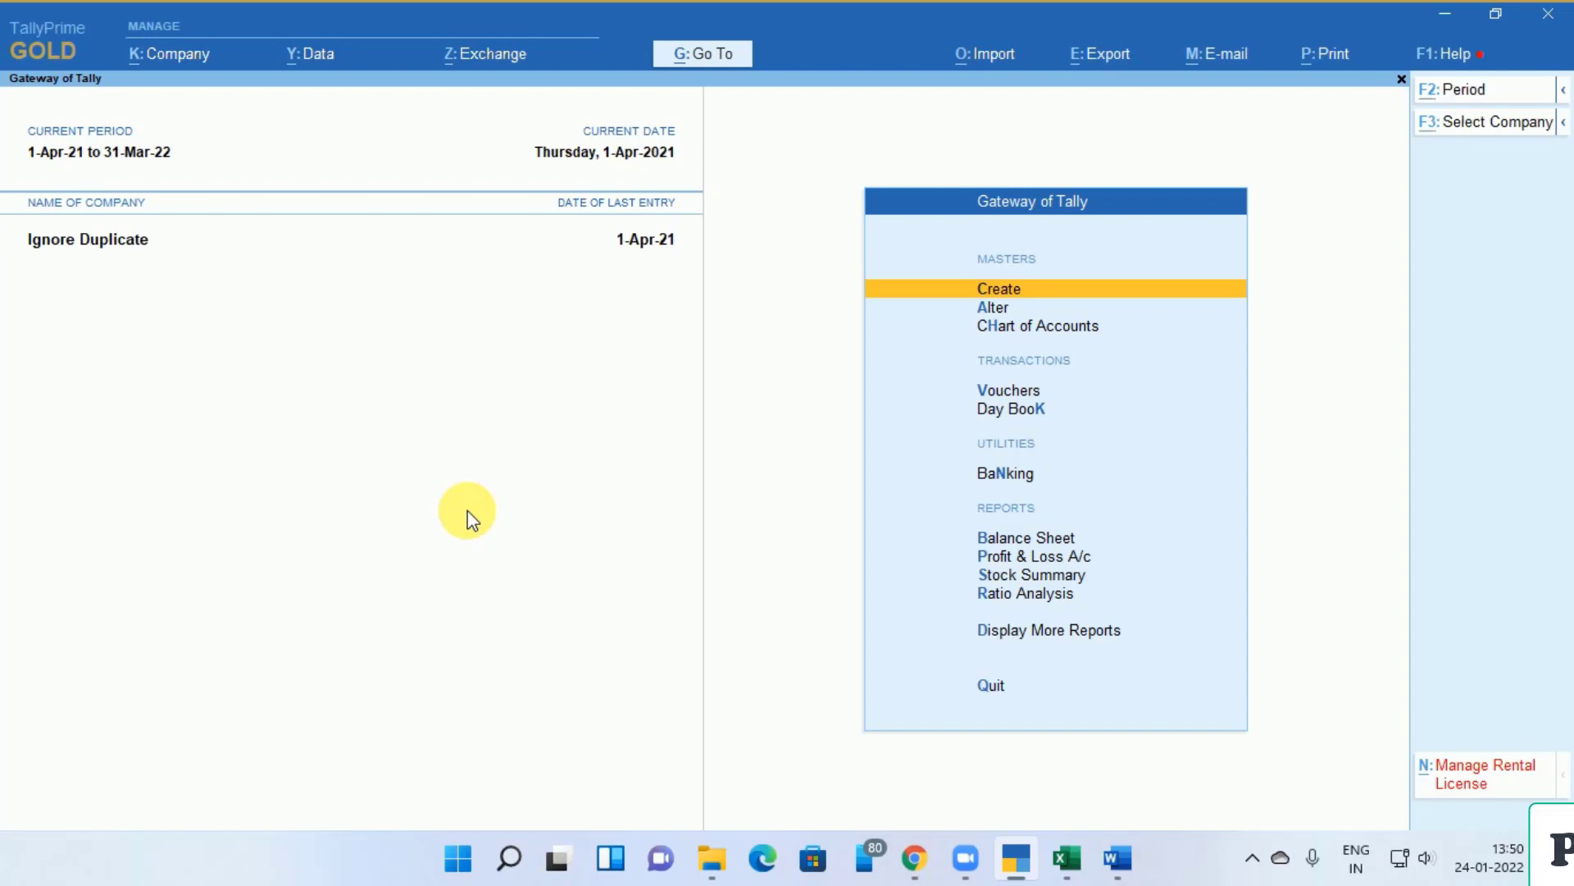
Import masters from abc.xml in E:\ICA\export, using Combine opening balances for masters that already exist
{"action": "key", "text": "alt+o"}
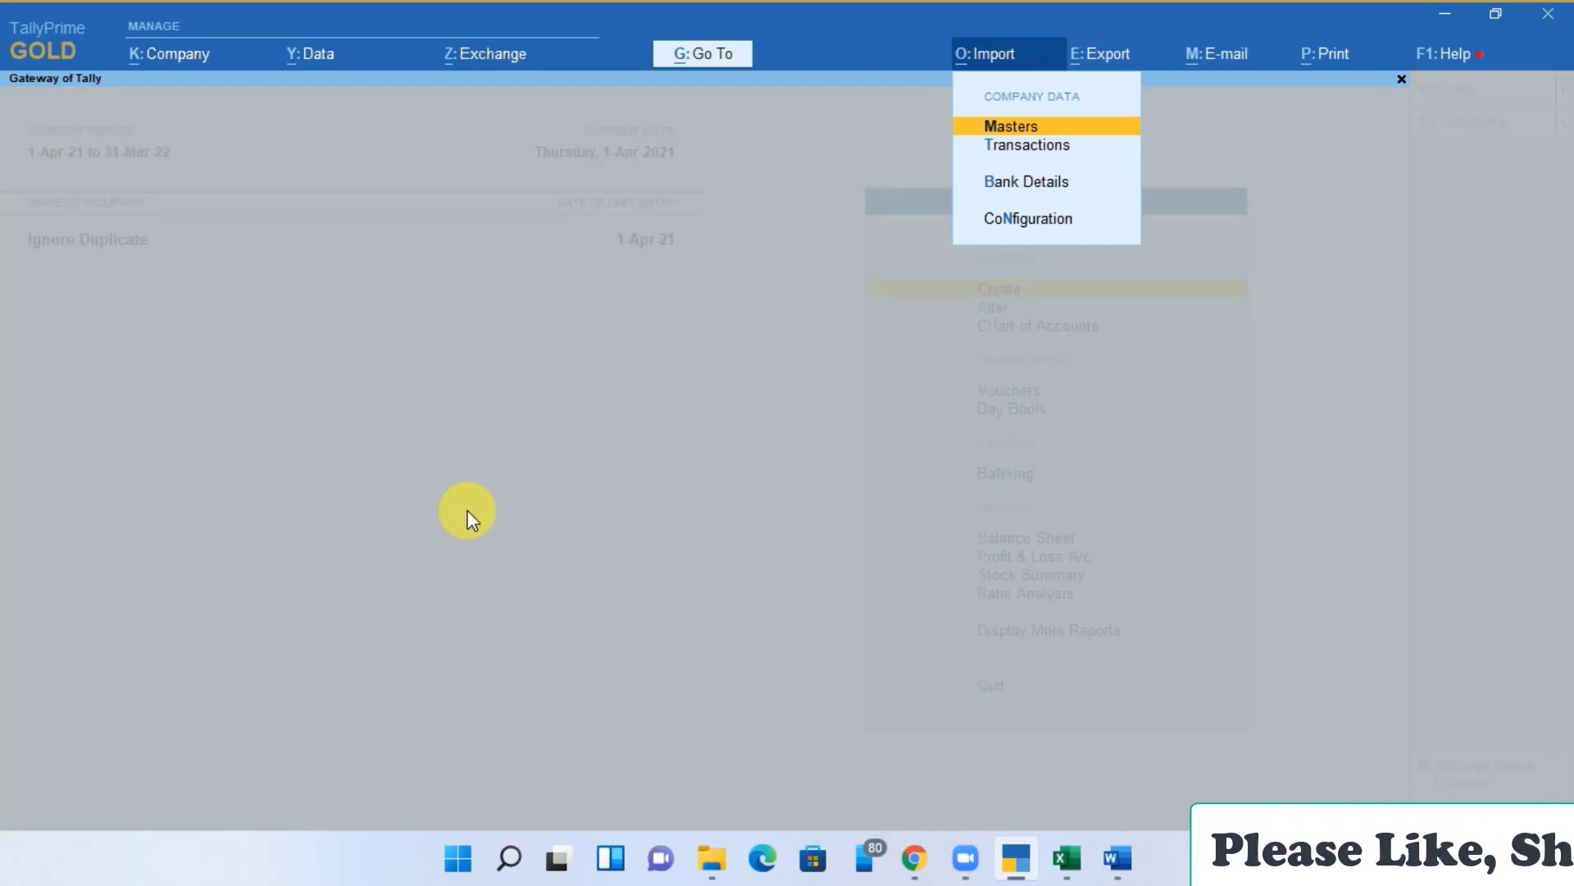
{"action": "key", "text": "Return"}
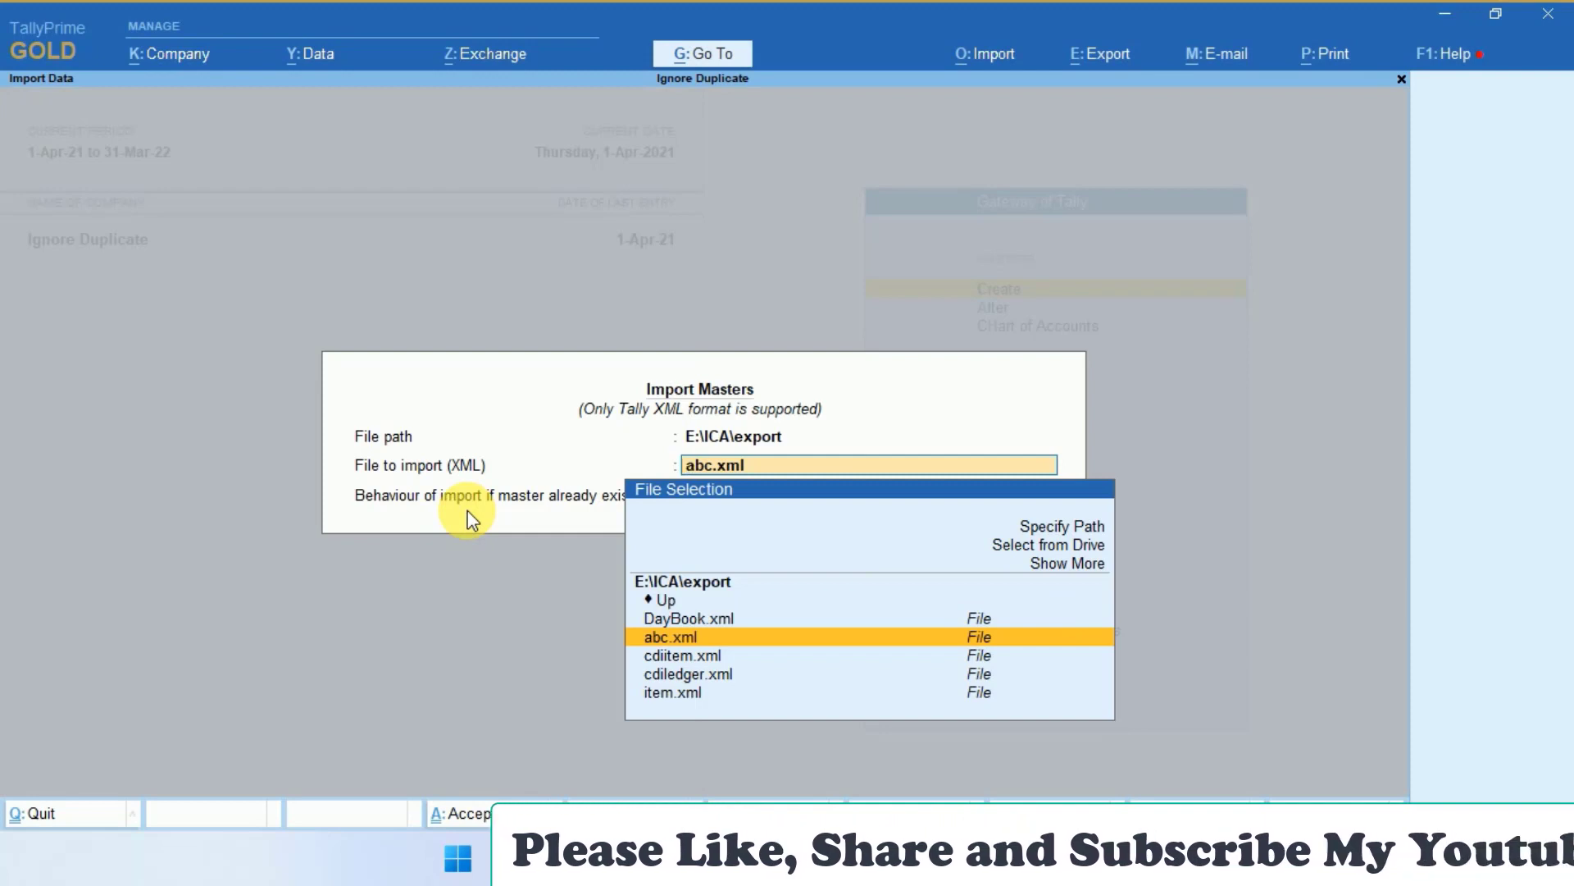
{"action": "key", "text": "Return"}
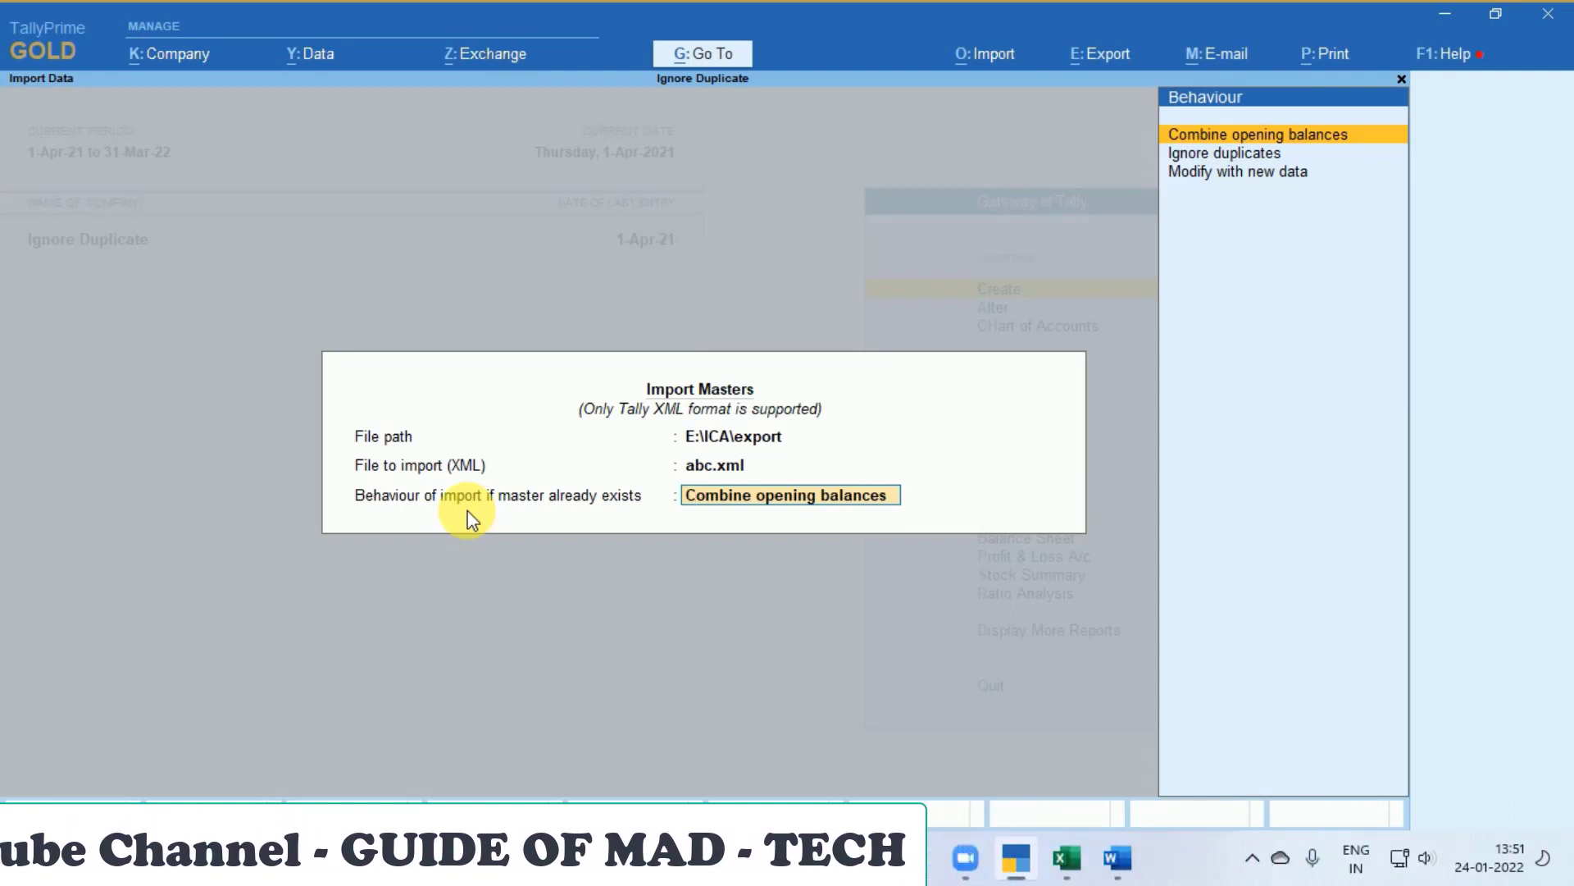
{"action": "key", "text": "Return"}
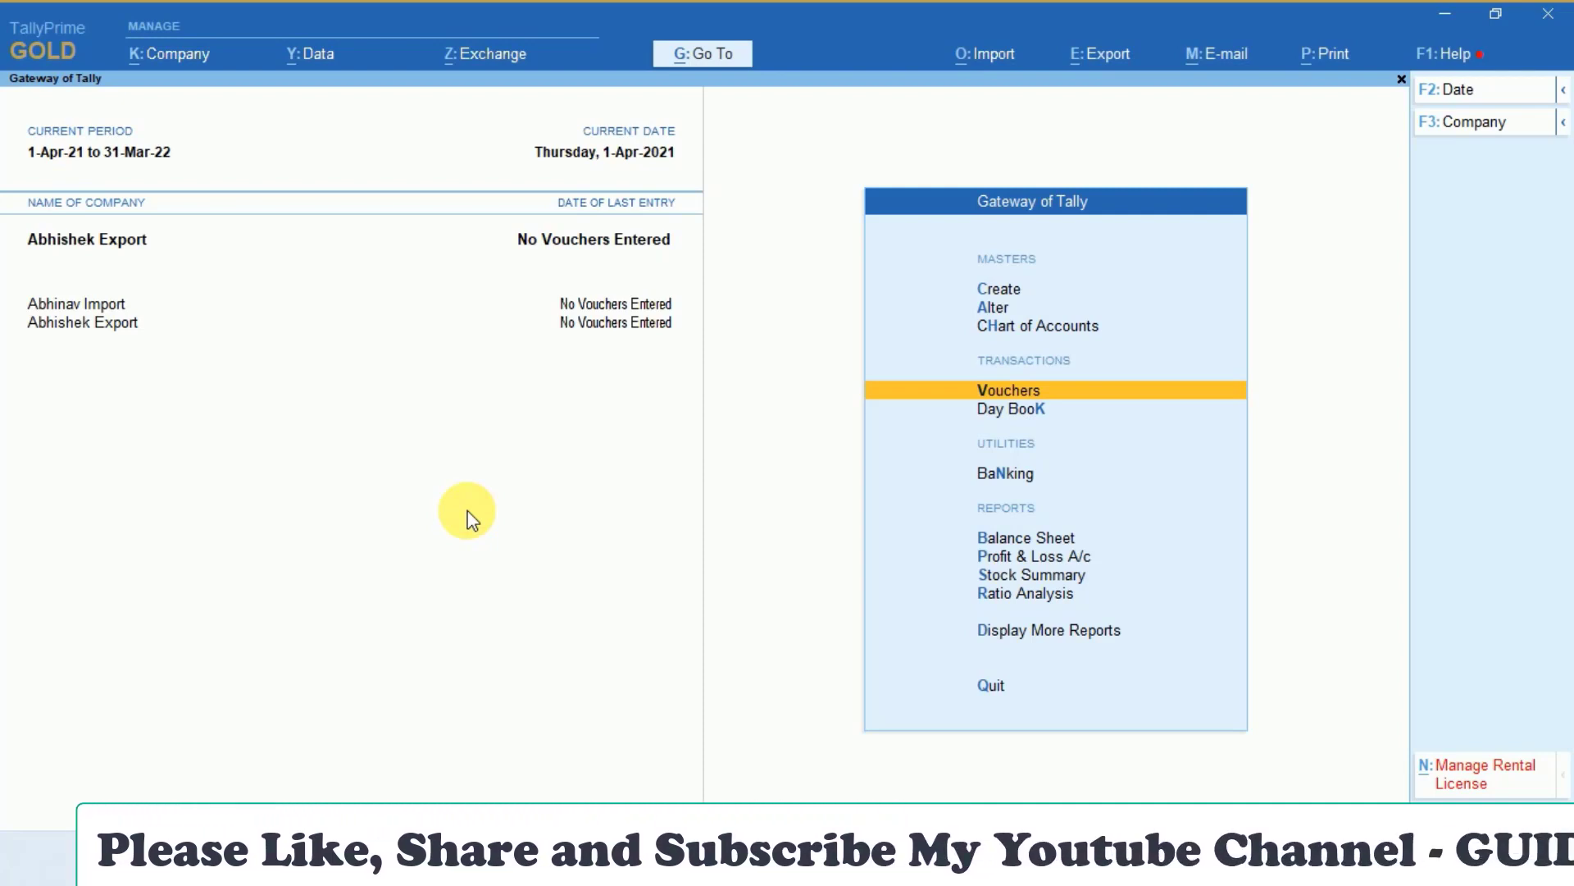
Start a payment voucher in Abhishek Export and debit the Salary ledger with 15,000
{"action": "key", "text": "Return"}
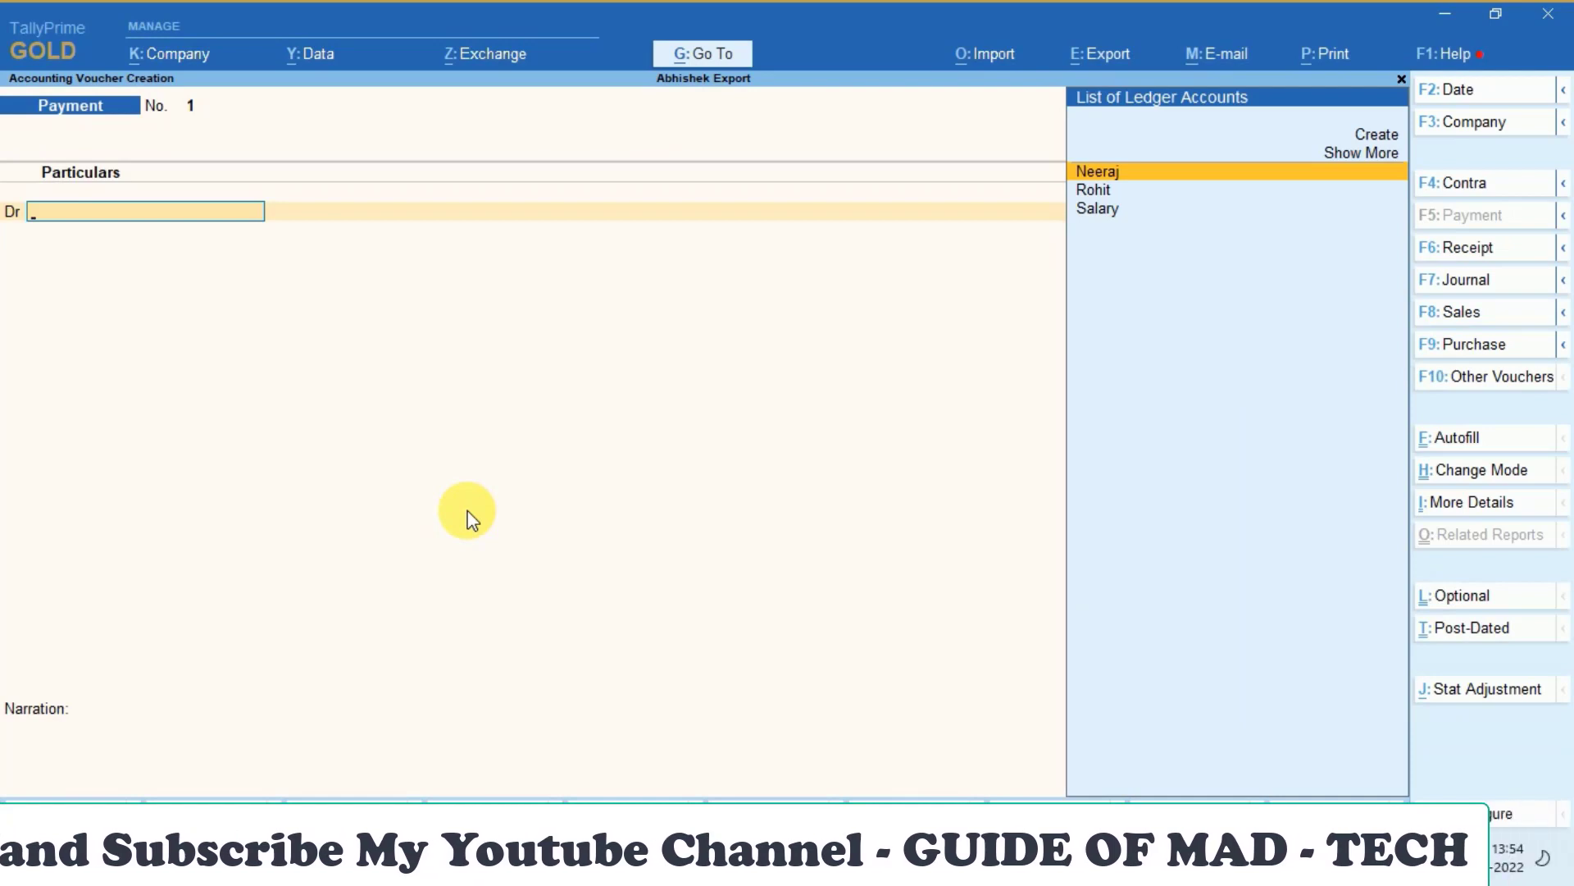
{"action": "key", "text": "Down"}
{"action": "key", "text": "Down"}
{"action": "key", "text": "Return"}
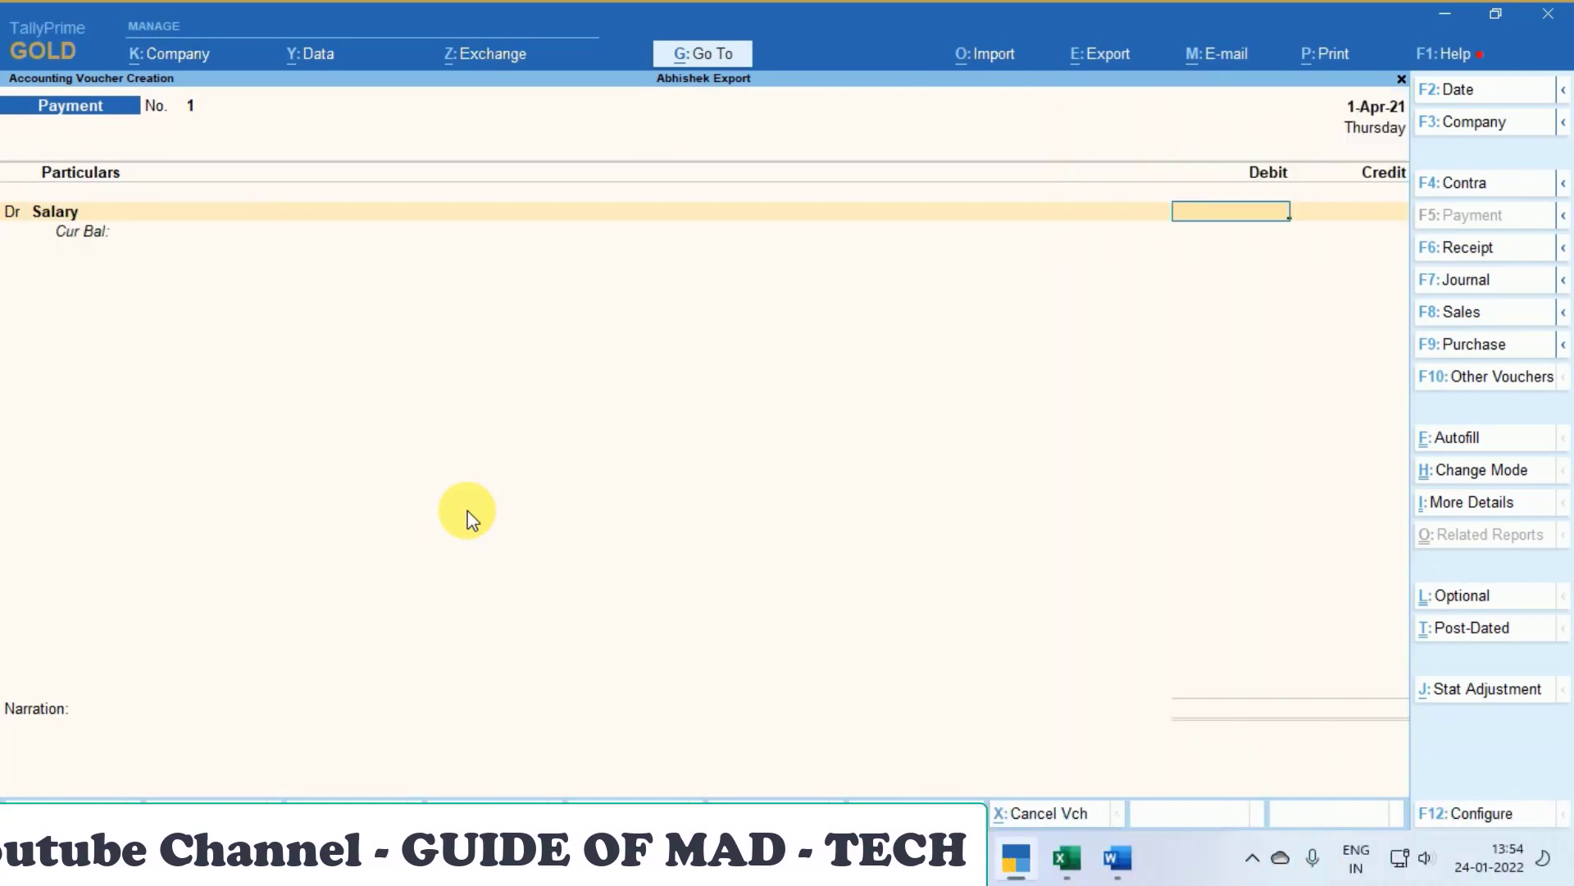
{"action": "type", "text": "15,000.0"}
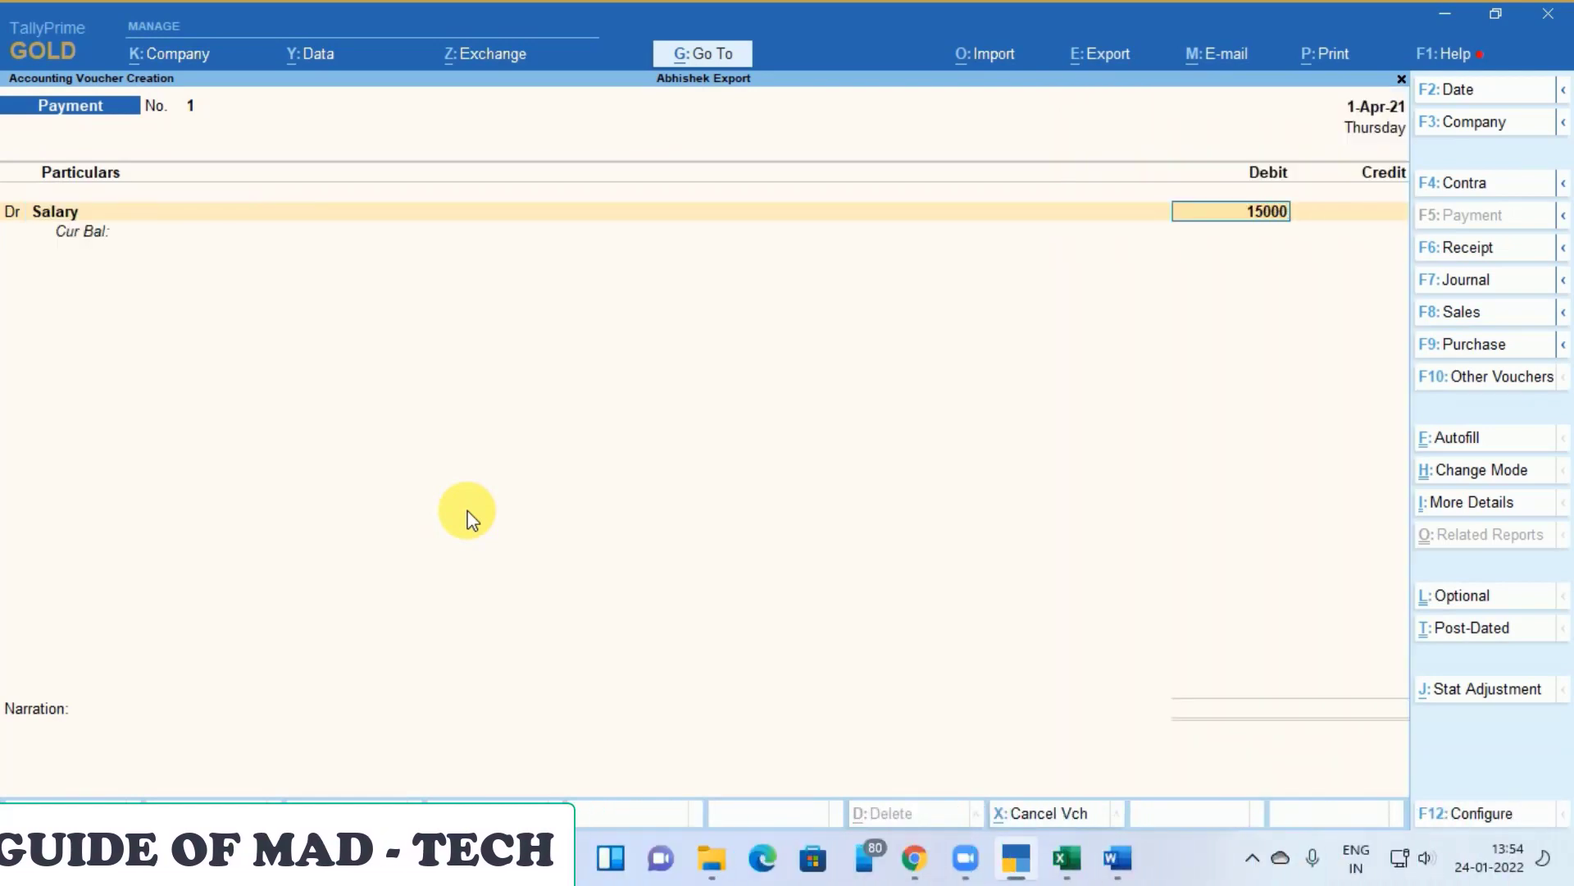
{"action": "key", "text": "BackSpace"}
{"action": "key", "text": "Return"}
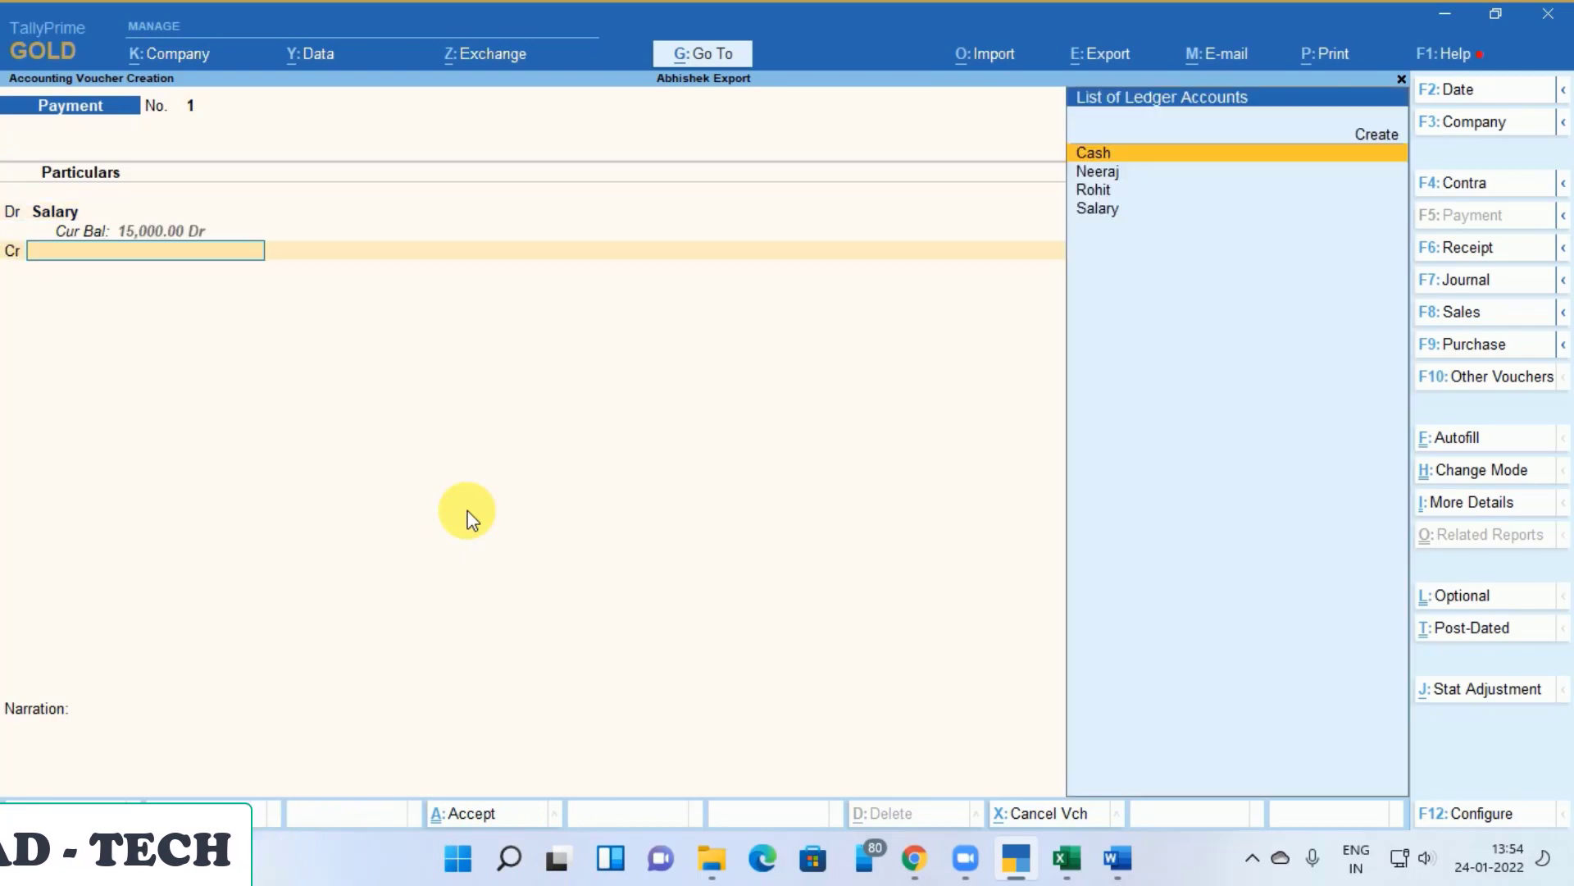
Credit the Cash ledger with 15,000 and save the payment voucher without a narration
{"action": "key", "text": "Return"}
{"action": "key", "text": "Return"}
{"action": "key", "text": "Return"}
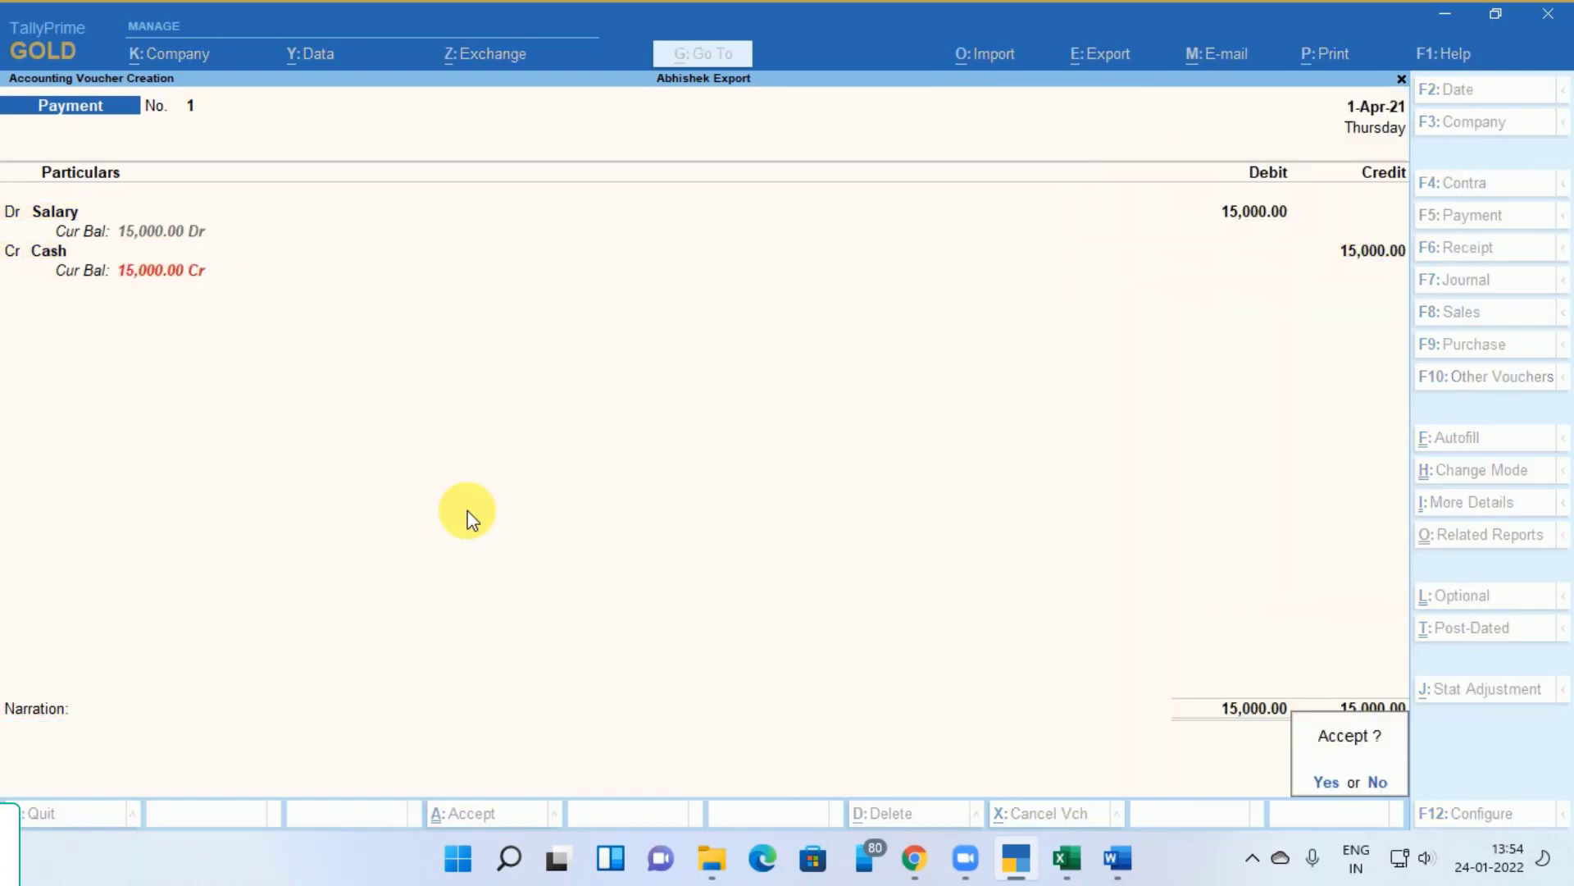
{"action": "key", "text": "Return"}
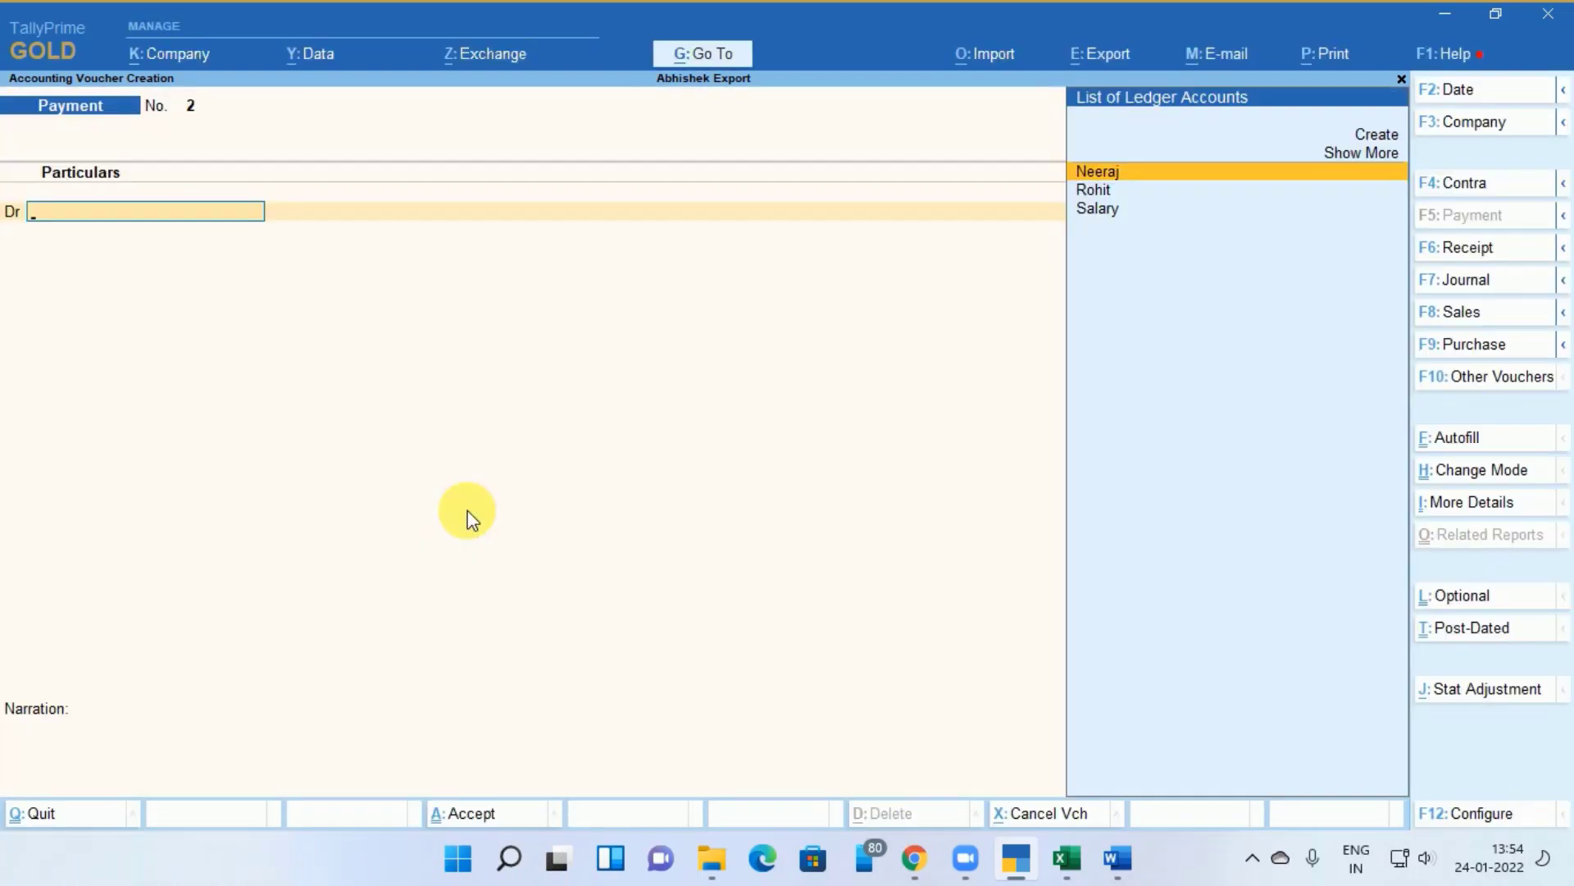
Leave voucher entry and open the Day Book from the additional reports, leaving the Salary payment entry unmarked
{"action": "key", "text": "Escape"}
{"action": "key", "text": "Down"}
{"action": "key", "text": "Down"}
{"action": "key", "text": "Down"}
{"action": "key", "text": "Down"}
{"action": "key", "text": "Down"}
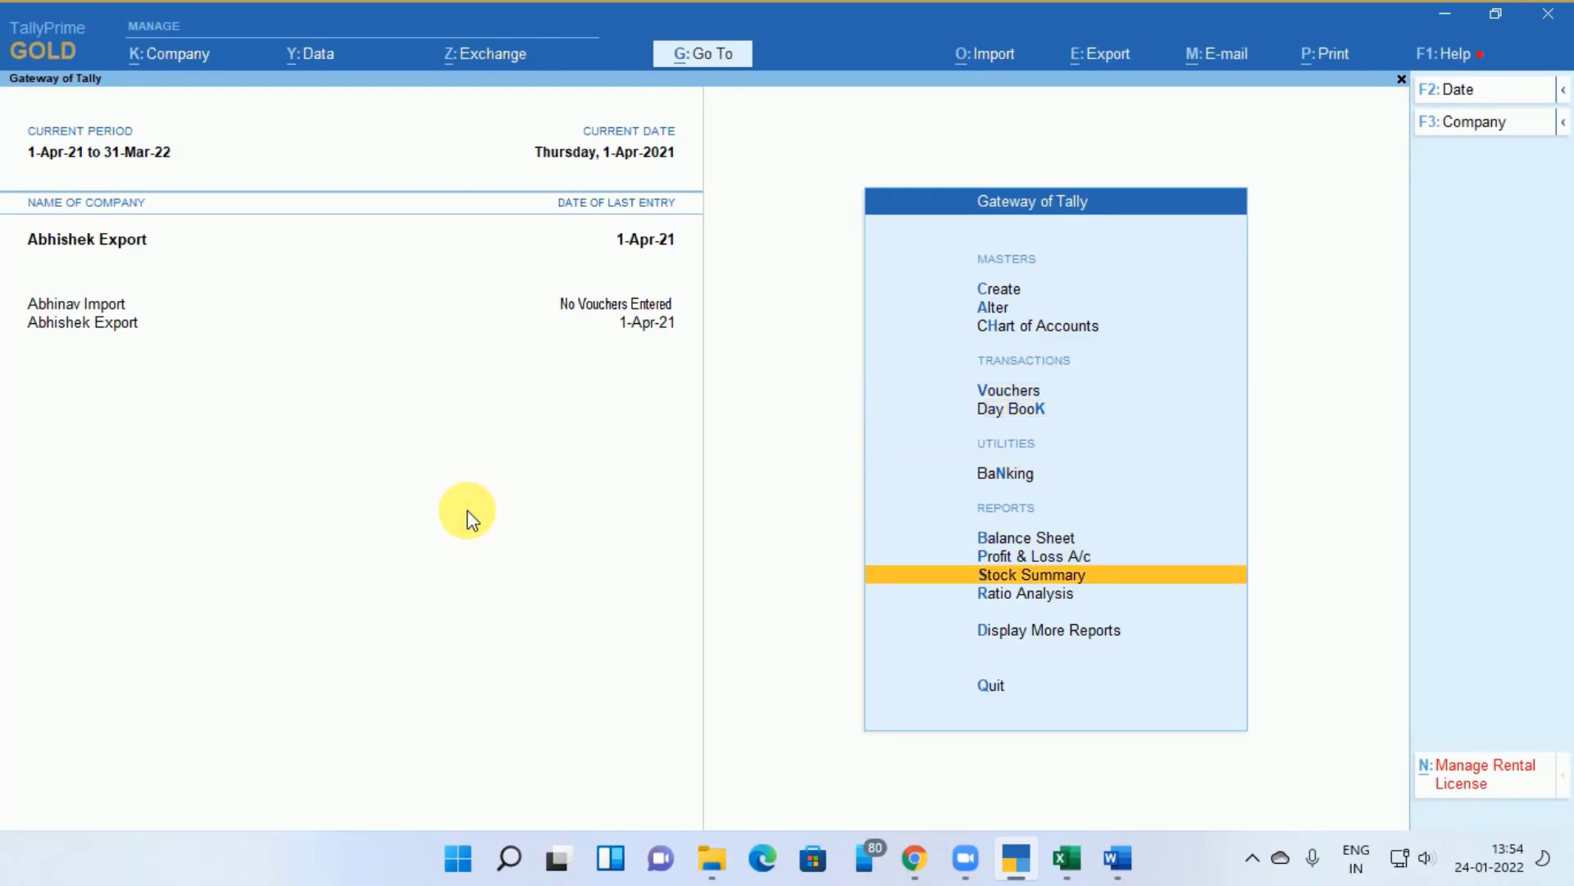
{"action": "key", "text": "Down"}
{"action": "key", "text": "Down"}
{"action": "key", "text": "Return"}
{"action": "key", "text": "Down"}
{"action": "key", "text": "Return"}
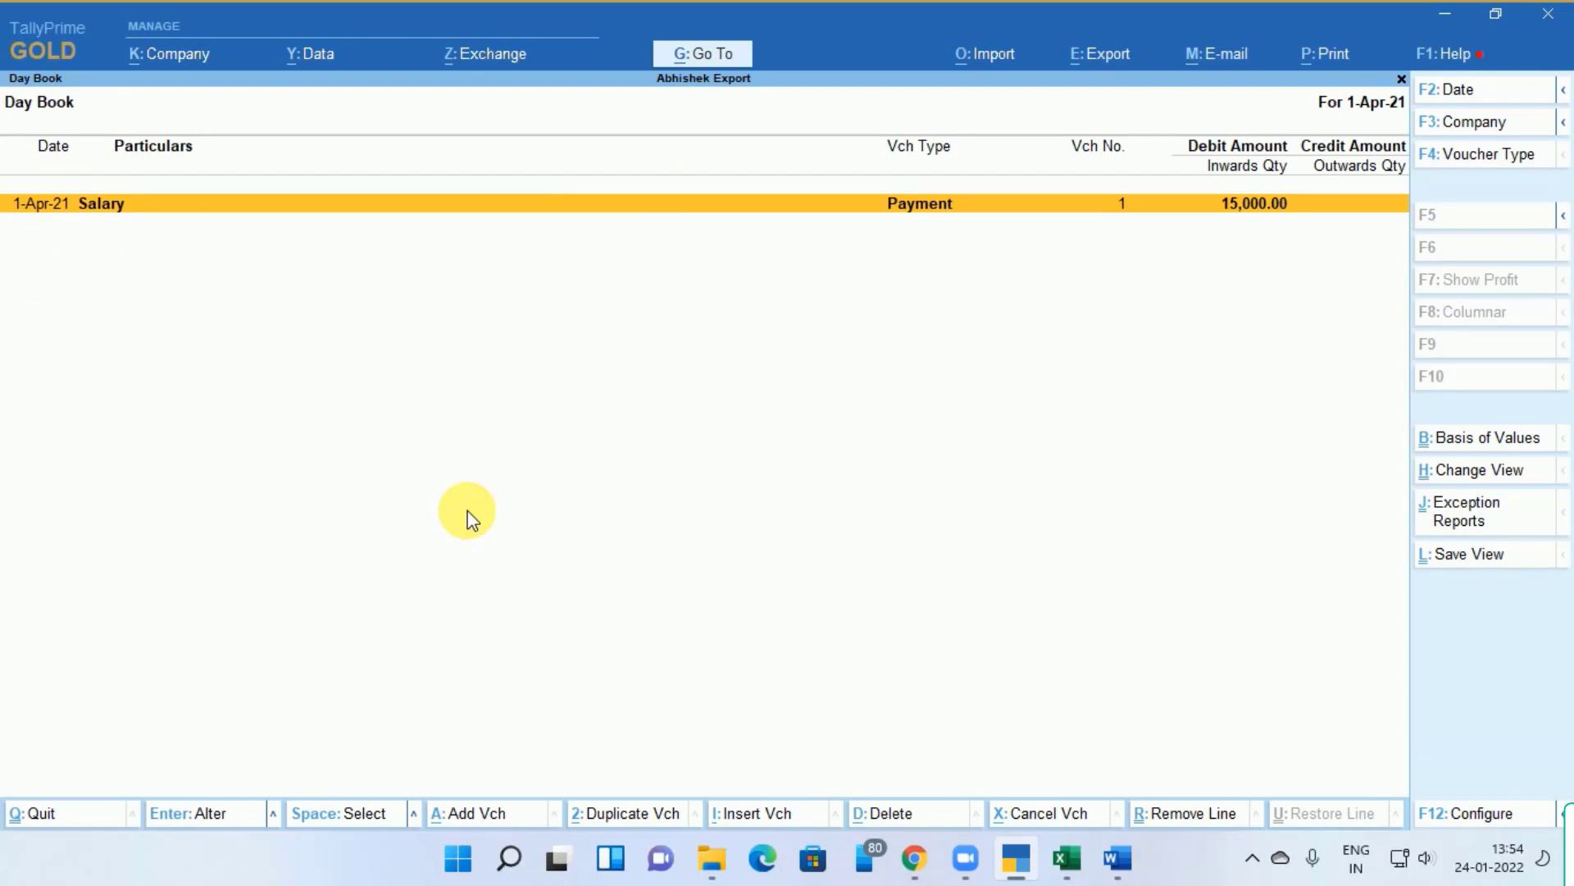
{"action": "key", "text": "space"}
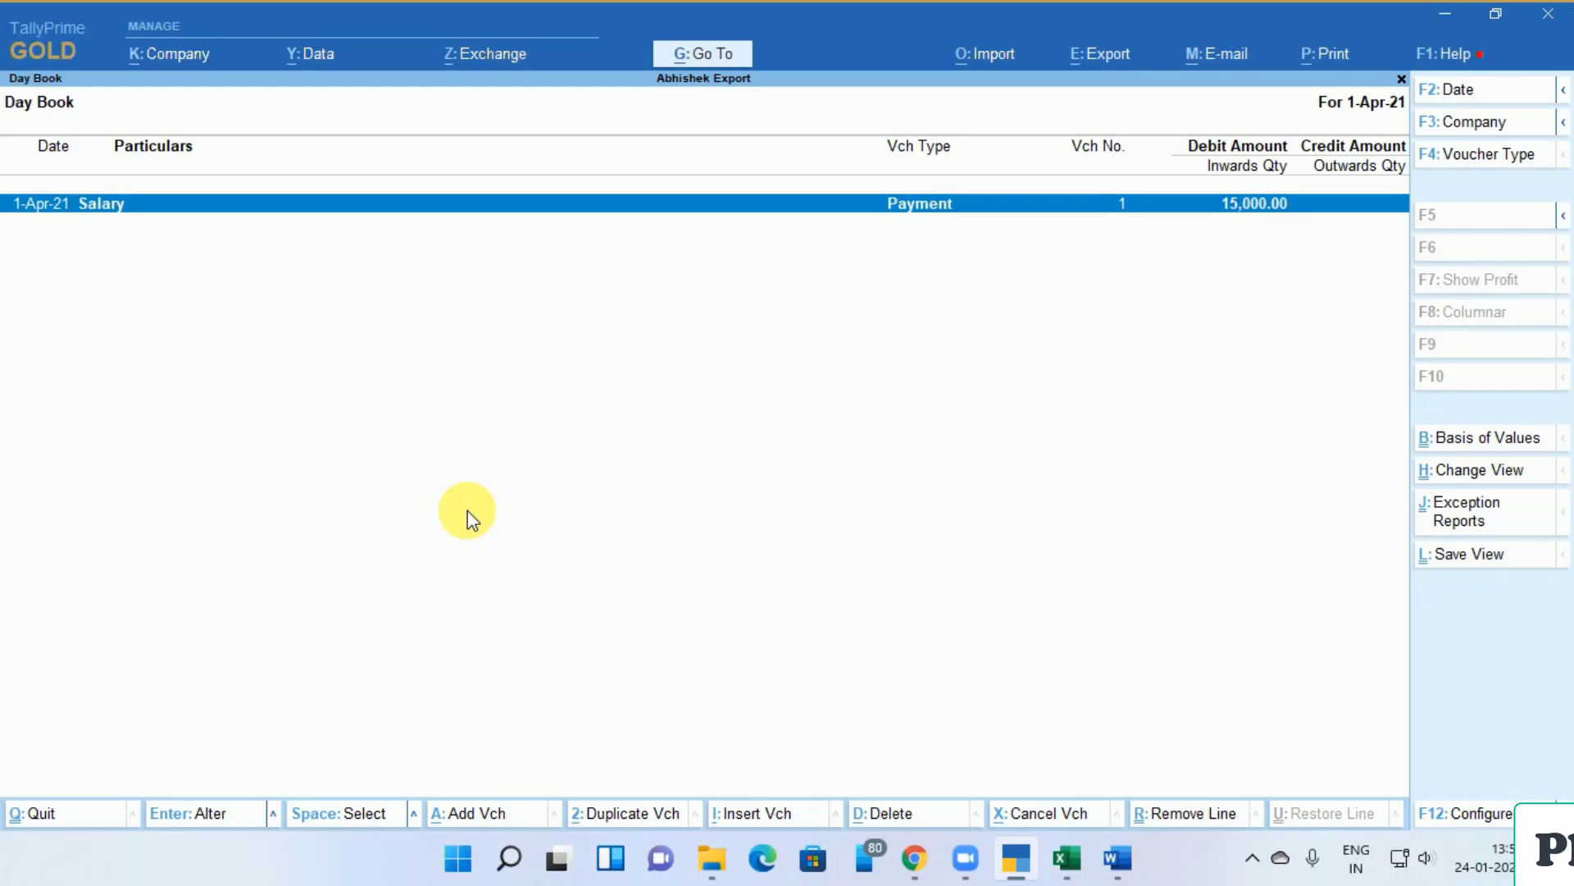
{"action": "key", "text": "space"}
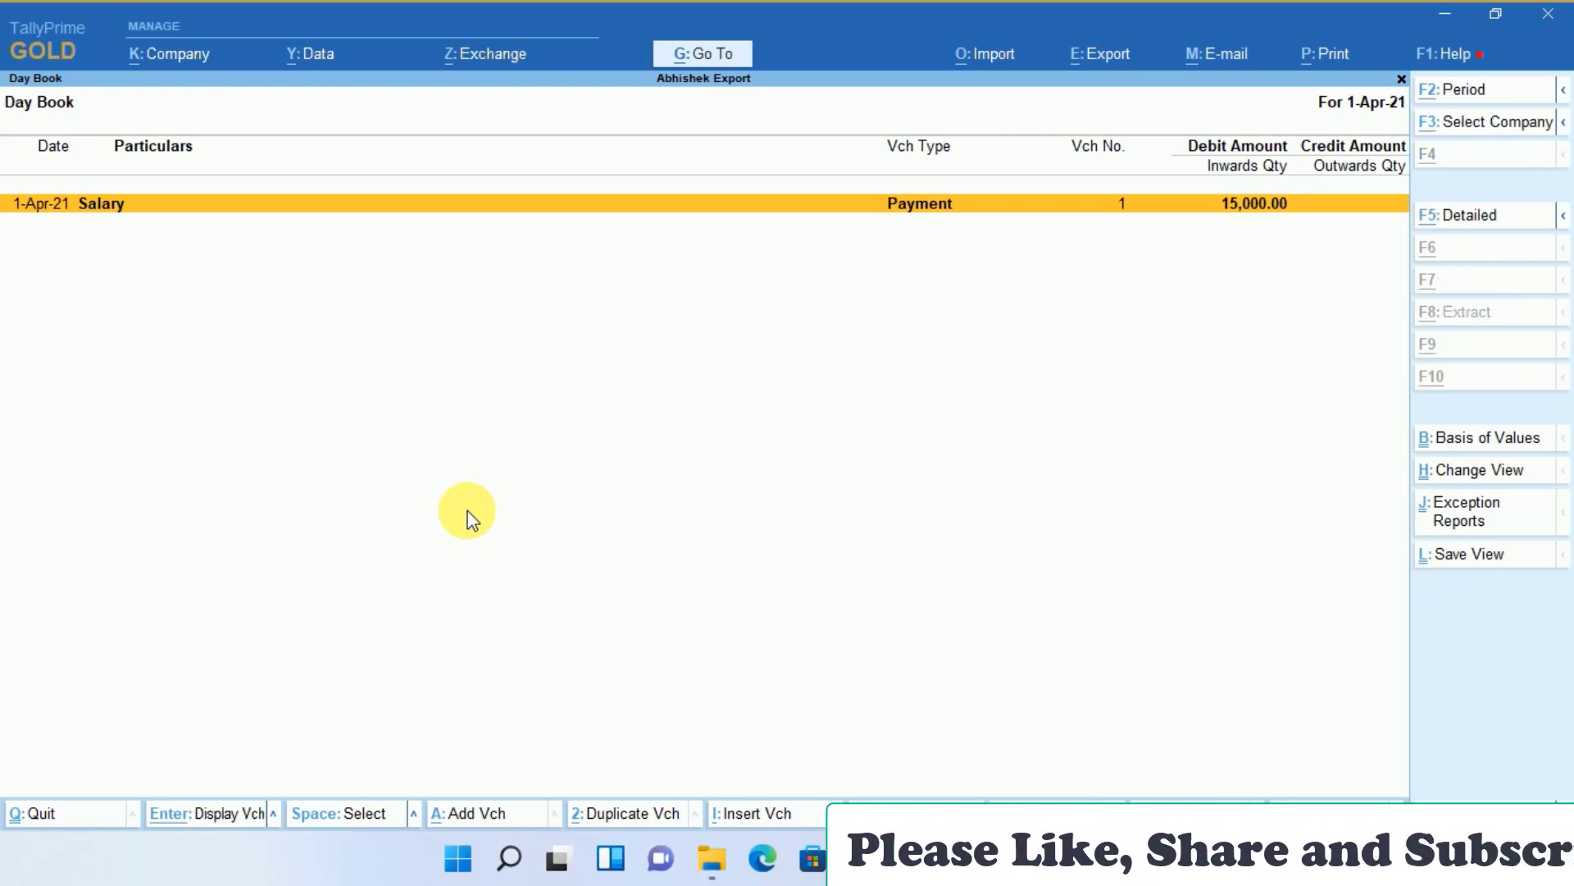
Start exporting the current Day Book report and open its export configuration
{"action": "key", "text": "alt+e"}
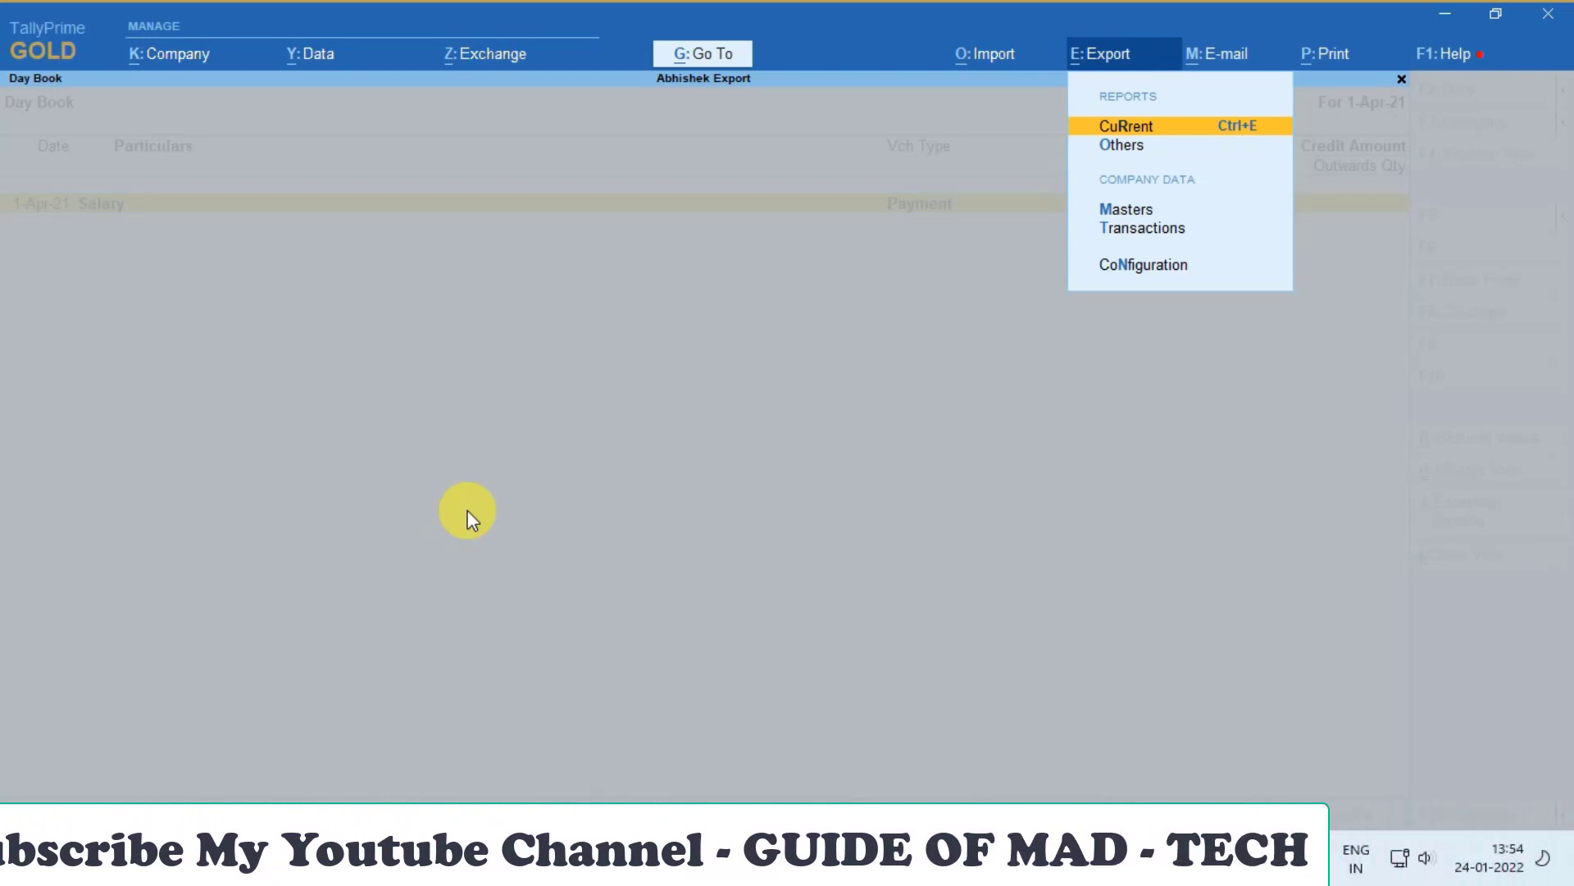
{"action": "key", "text": "Return"}
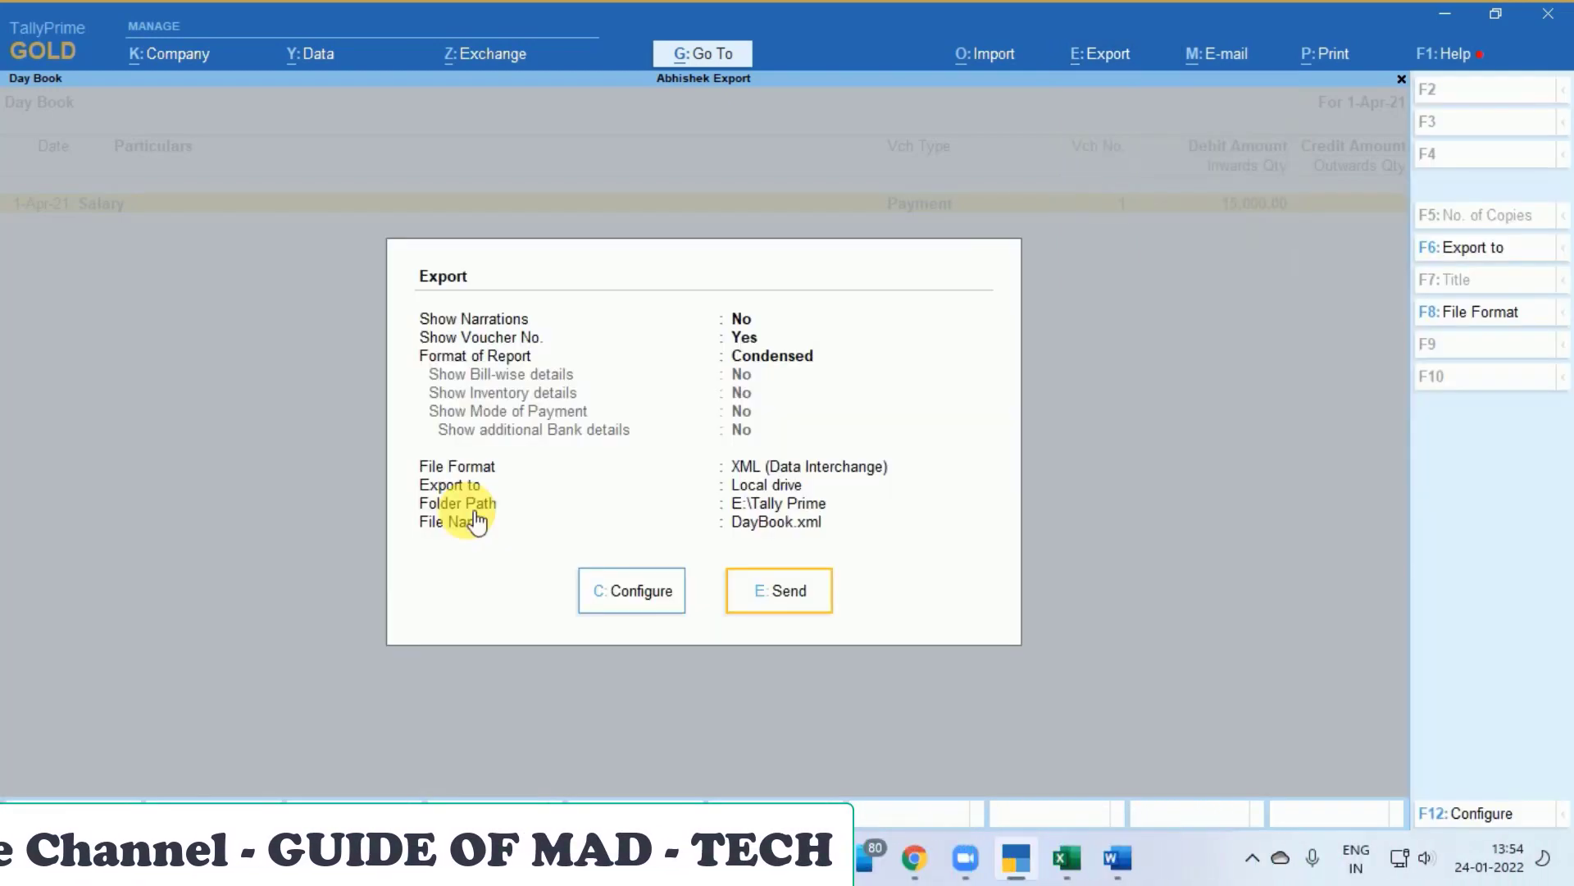
{"action": "key", "text": "Left"}
{"action": "key", "text": "Return"}
Set the export folder path to E:\ICA\export, copying the path from the export folder in File Explorer
{"action": "key", "text": "Down"}
{"action": "key", "text": "Down"}
{"action": "key", "text": "Down"}
{"action": "key", "text": "Down"}
{"action": "key", "text": "Down"}
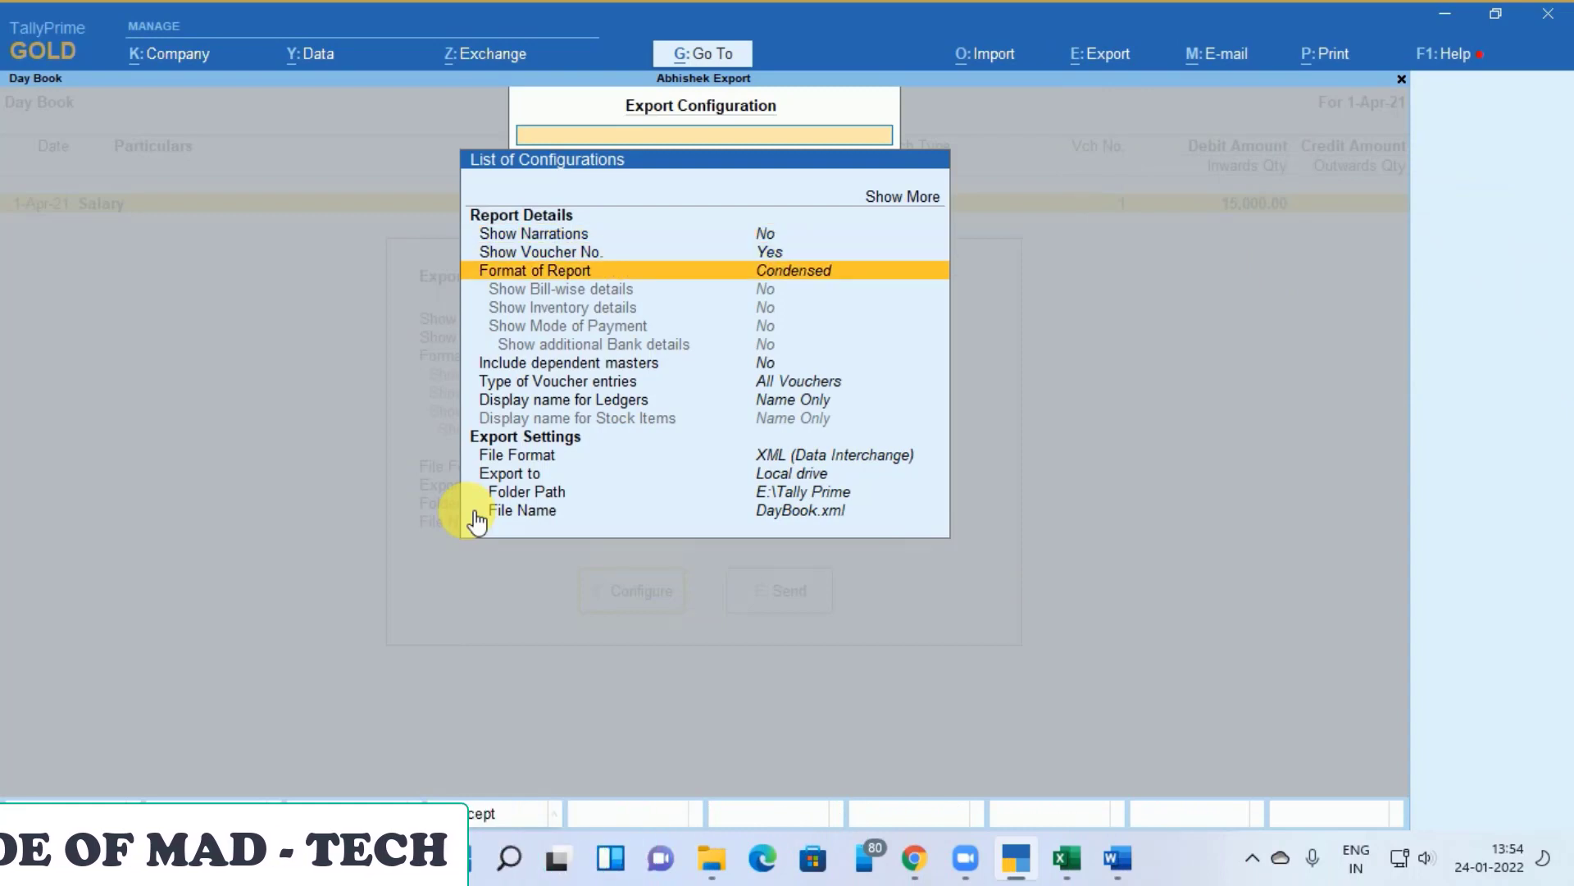
{"action": "key", "text": "Down"}
{"action": "key", "text": "Down"}
{"action": "key", "text": "Down"}
{"action": "key", "text": "Down"}
{"action": "key", "text": "Down"}
{"action": "key", "text": "Down"}
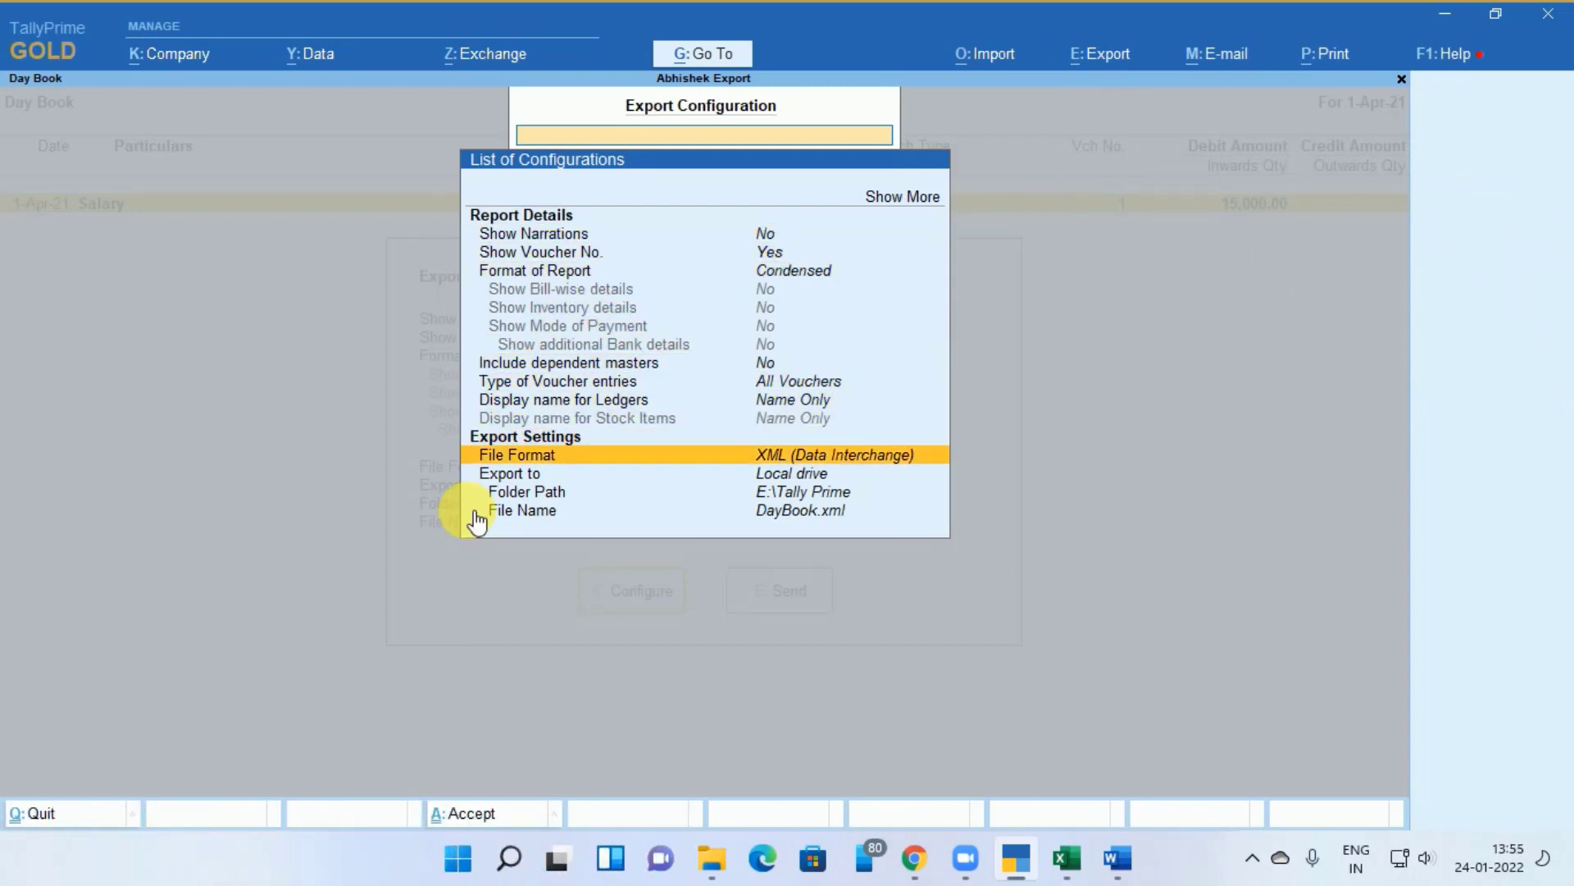
{"action": "key", "text": "Down"}
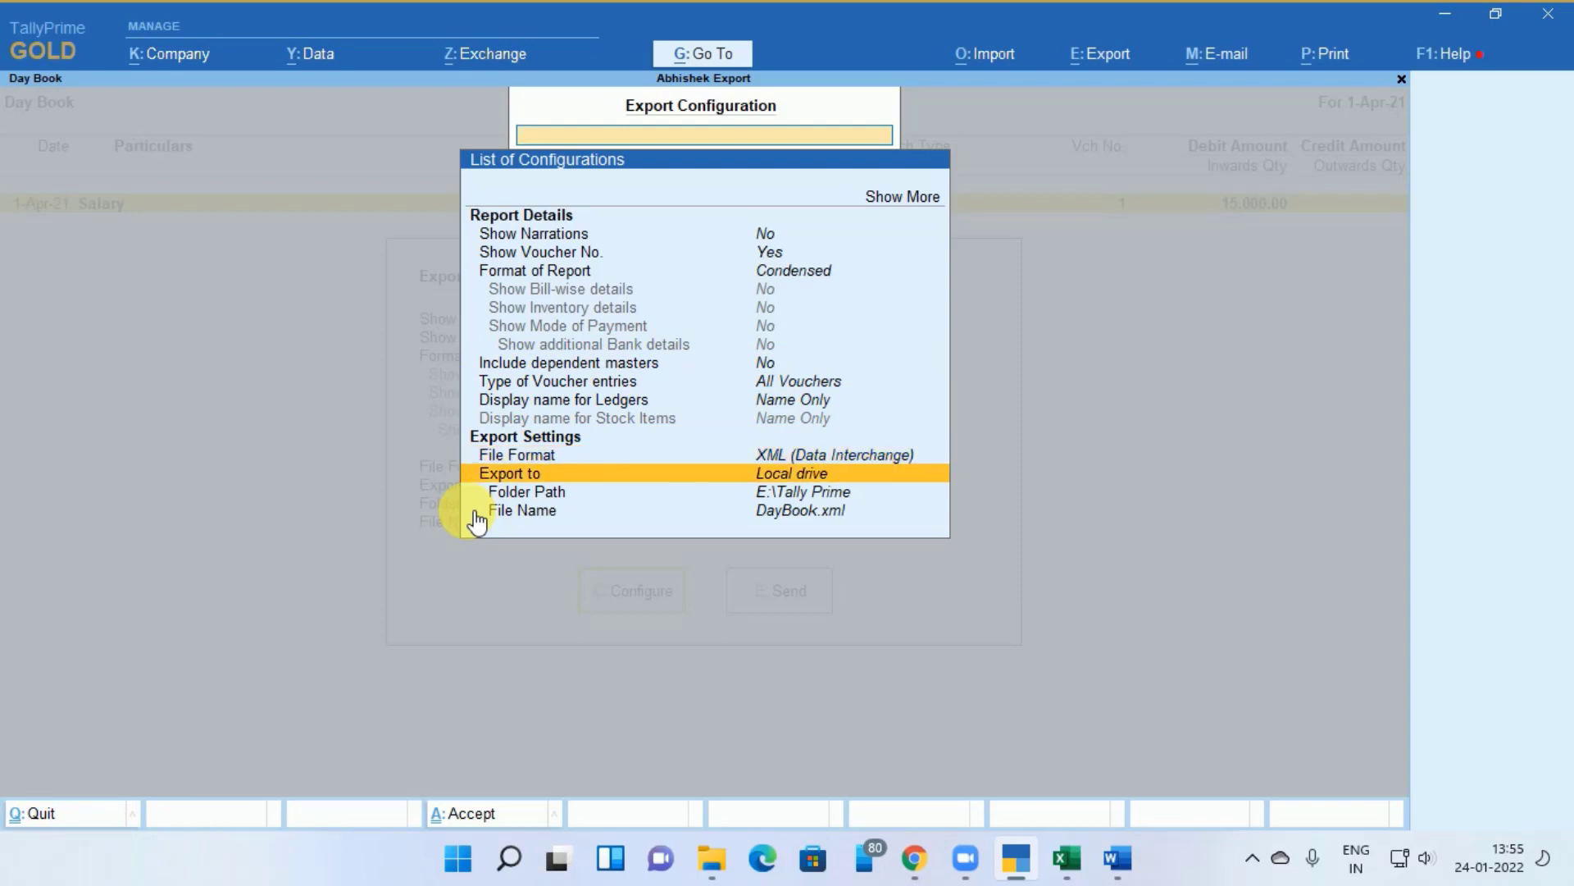
{"action": "key", "text": "Down"}
{"action": "key", "text": "Return"}
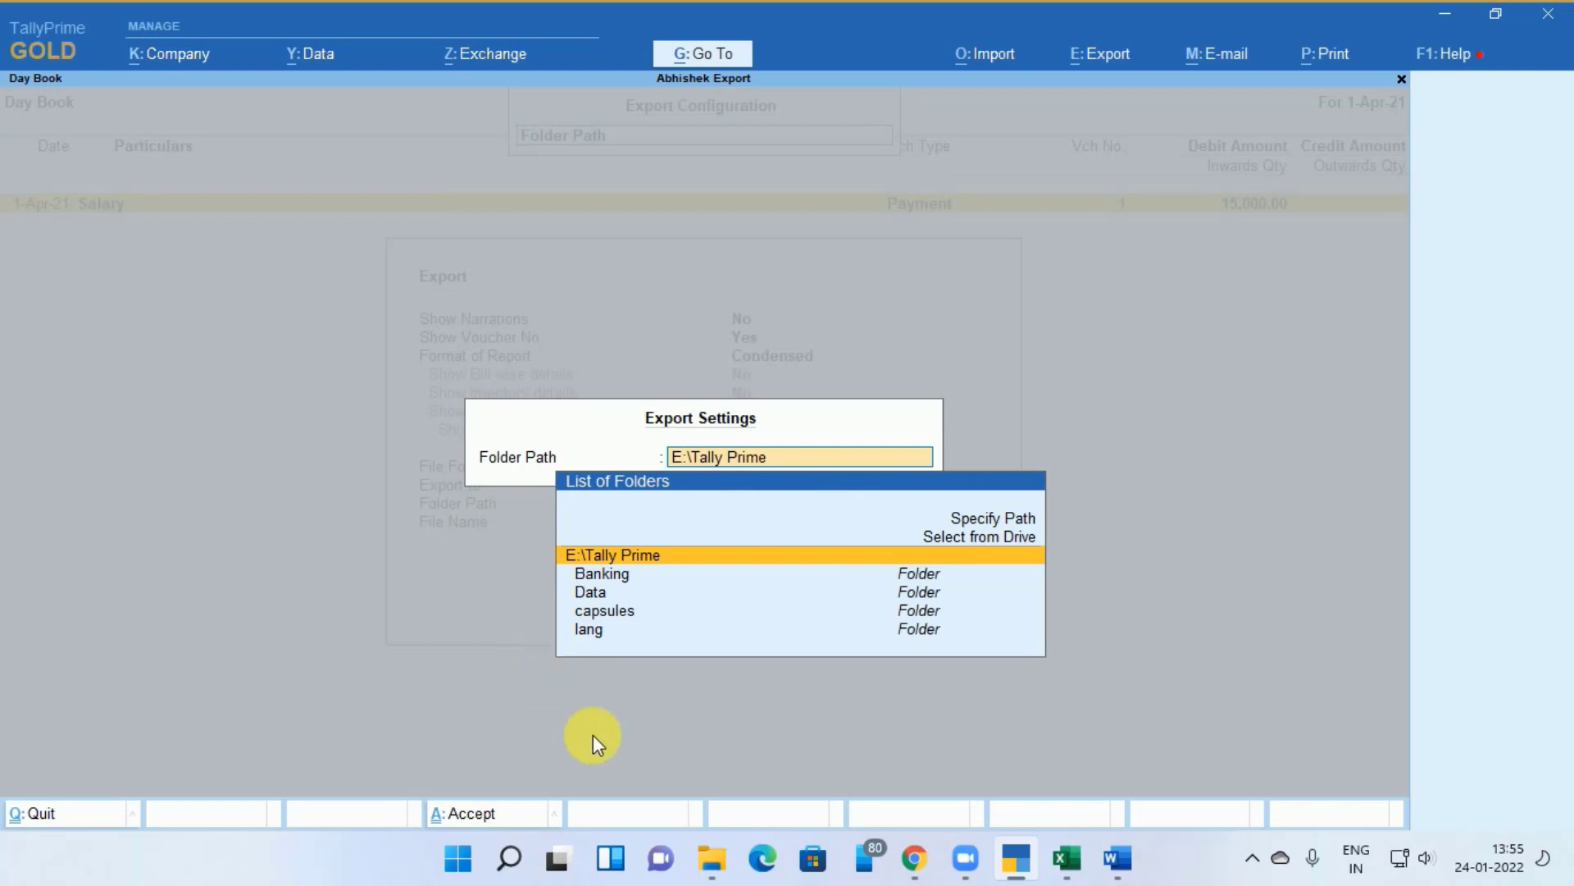
{"action": "left_click", "coordinate": [721, 853]}
{"action": "left_click", "coordinate": [653, 197]}
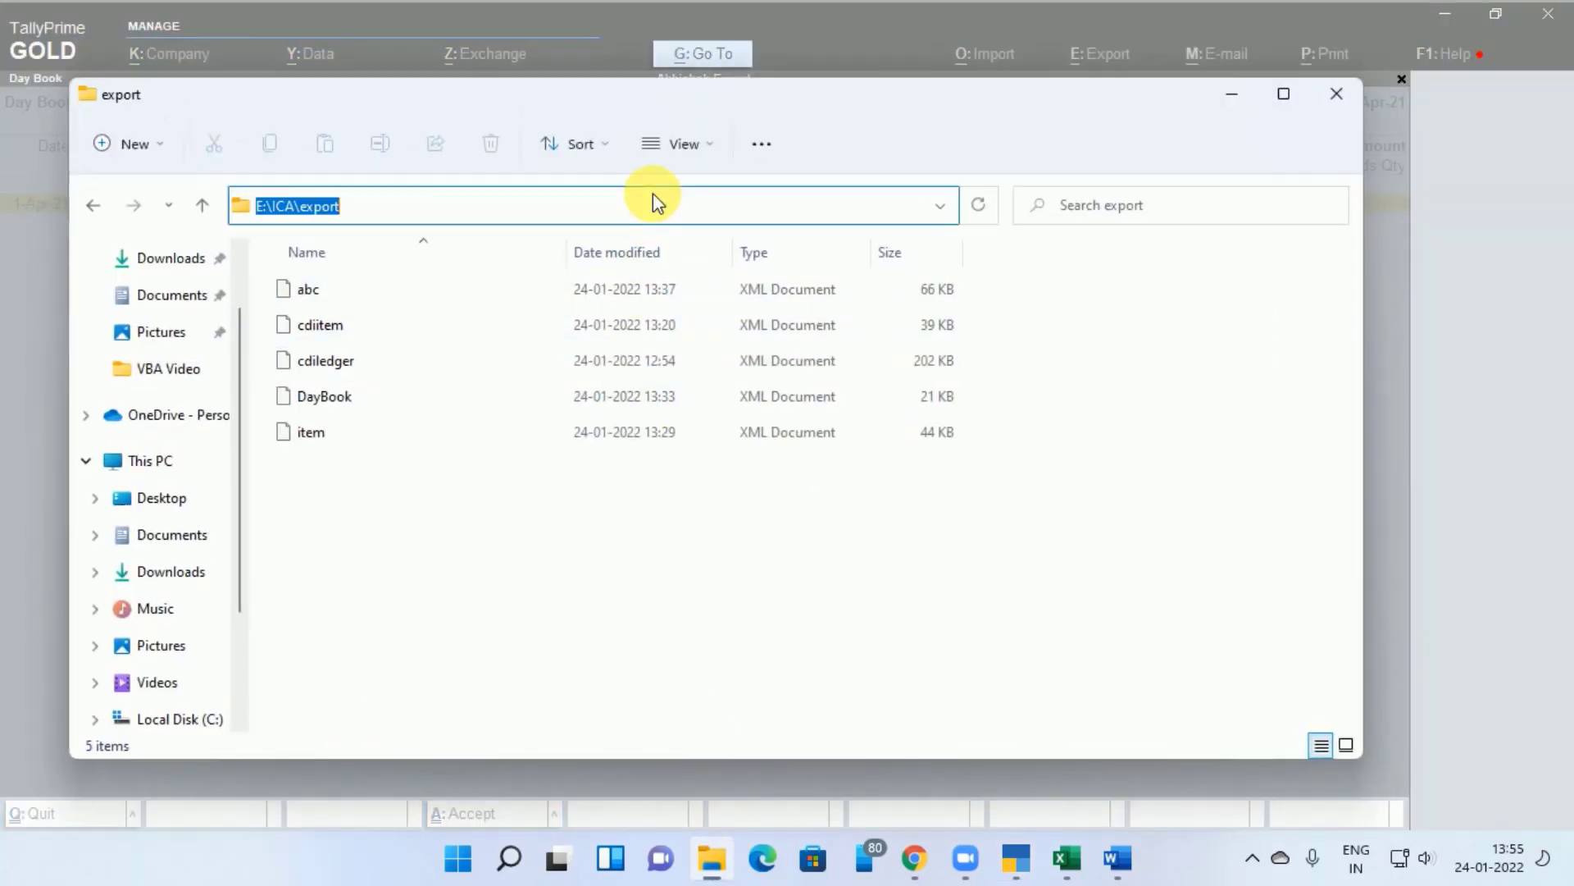
{"action": "key", "text": "alt+Tab"}
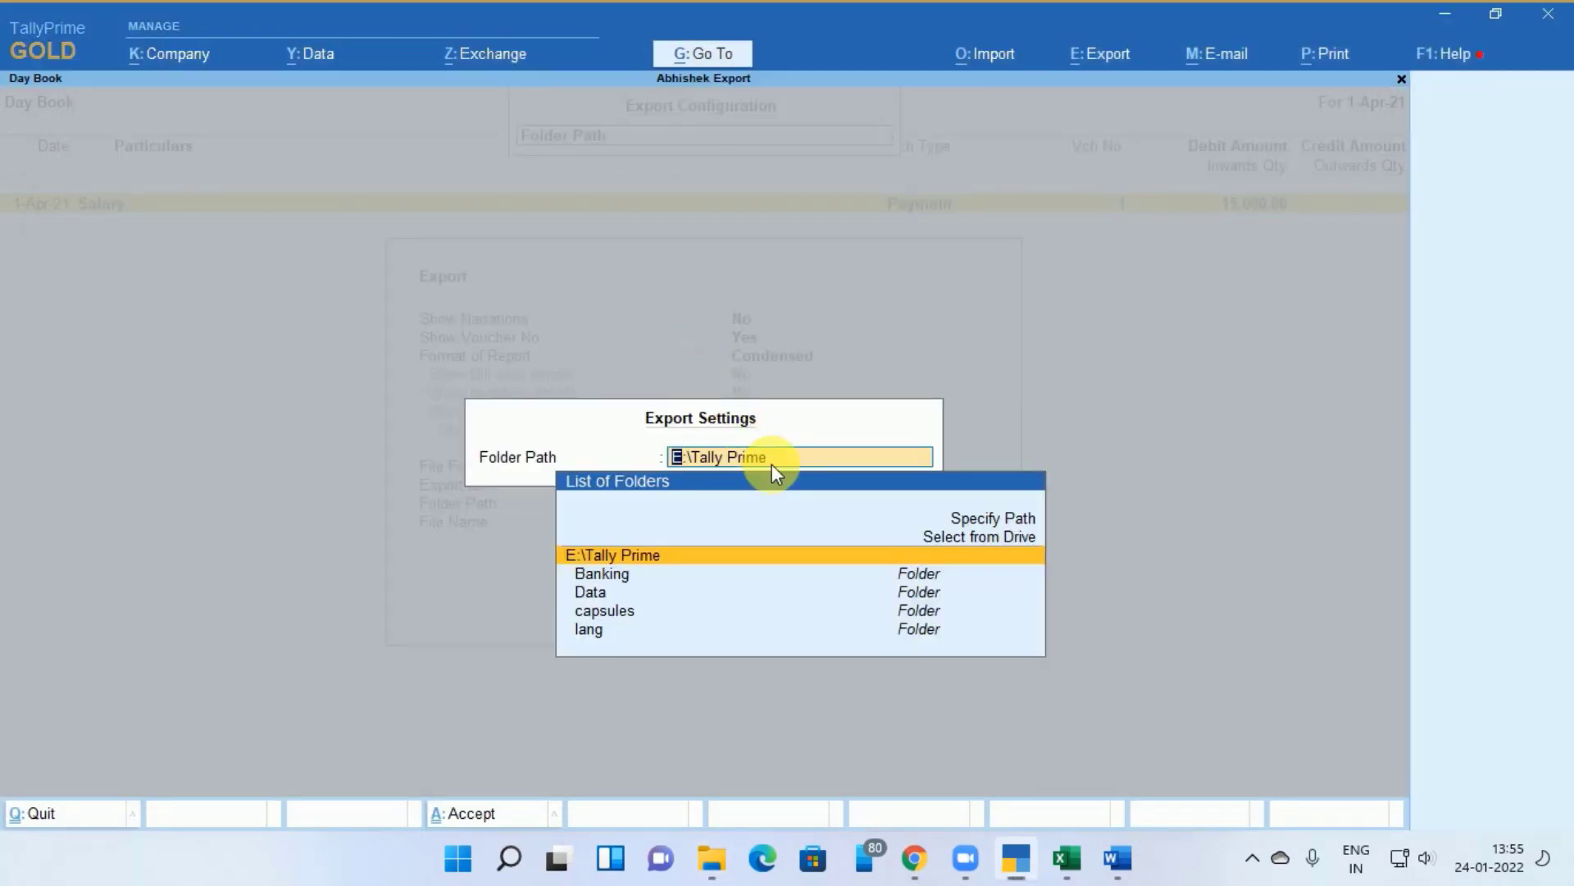
{"action": "key", "text": "ctrl+alt+v"}
{"action": "key", "text": "Return"}
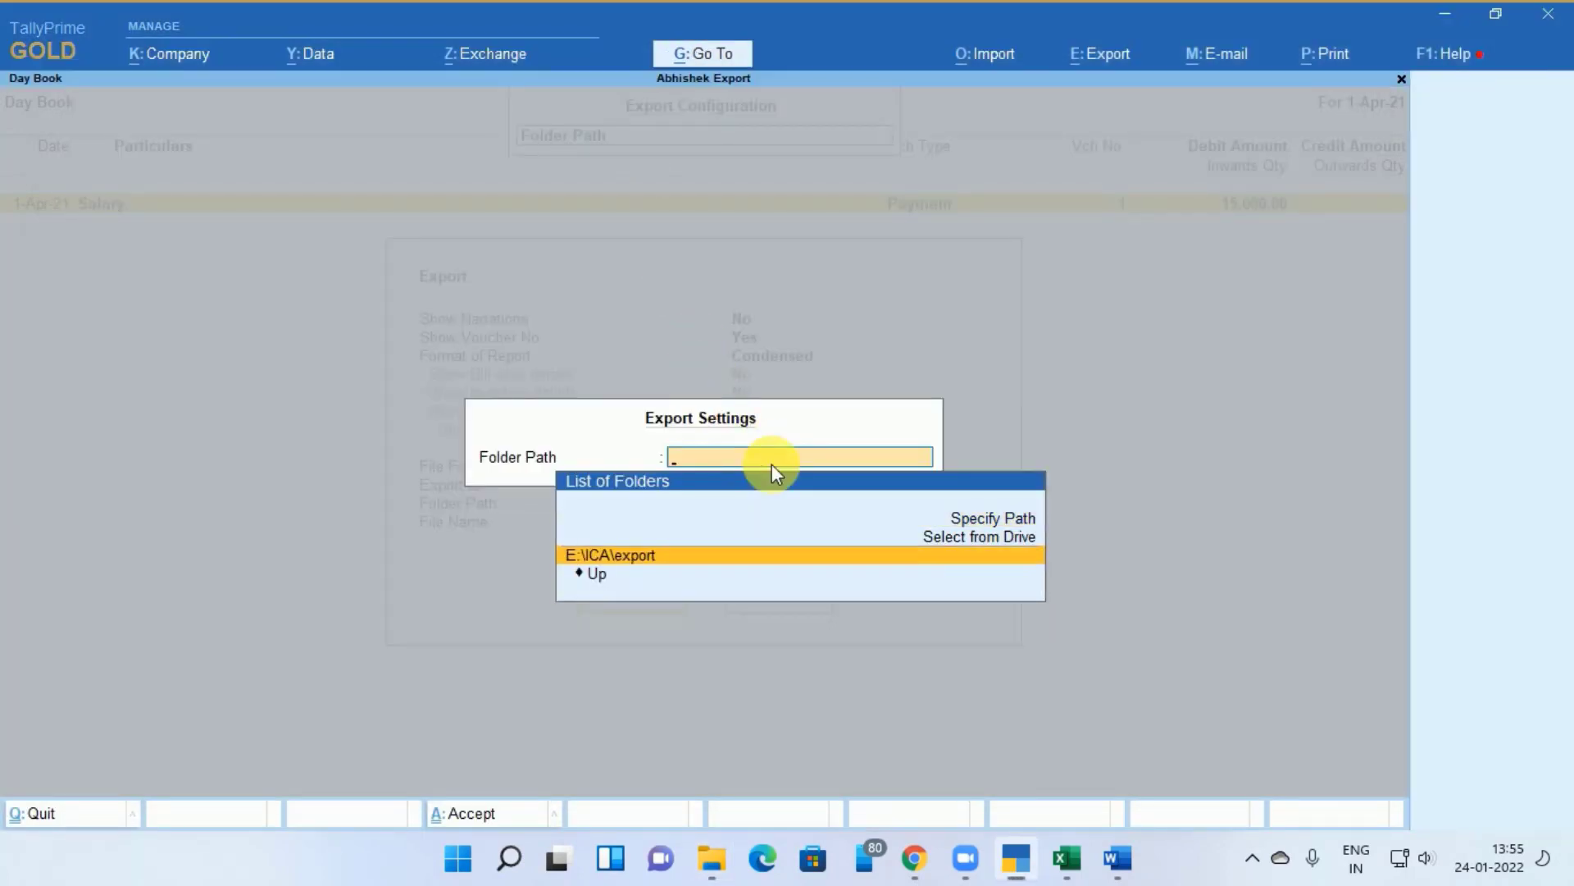
{"action": "key", "text": "Return"}
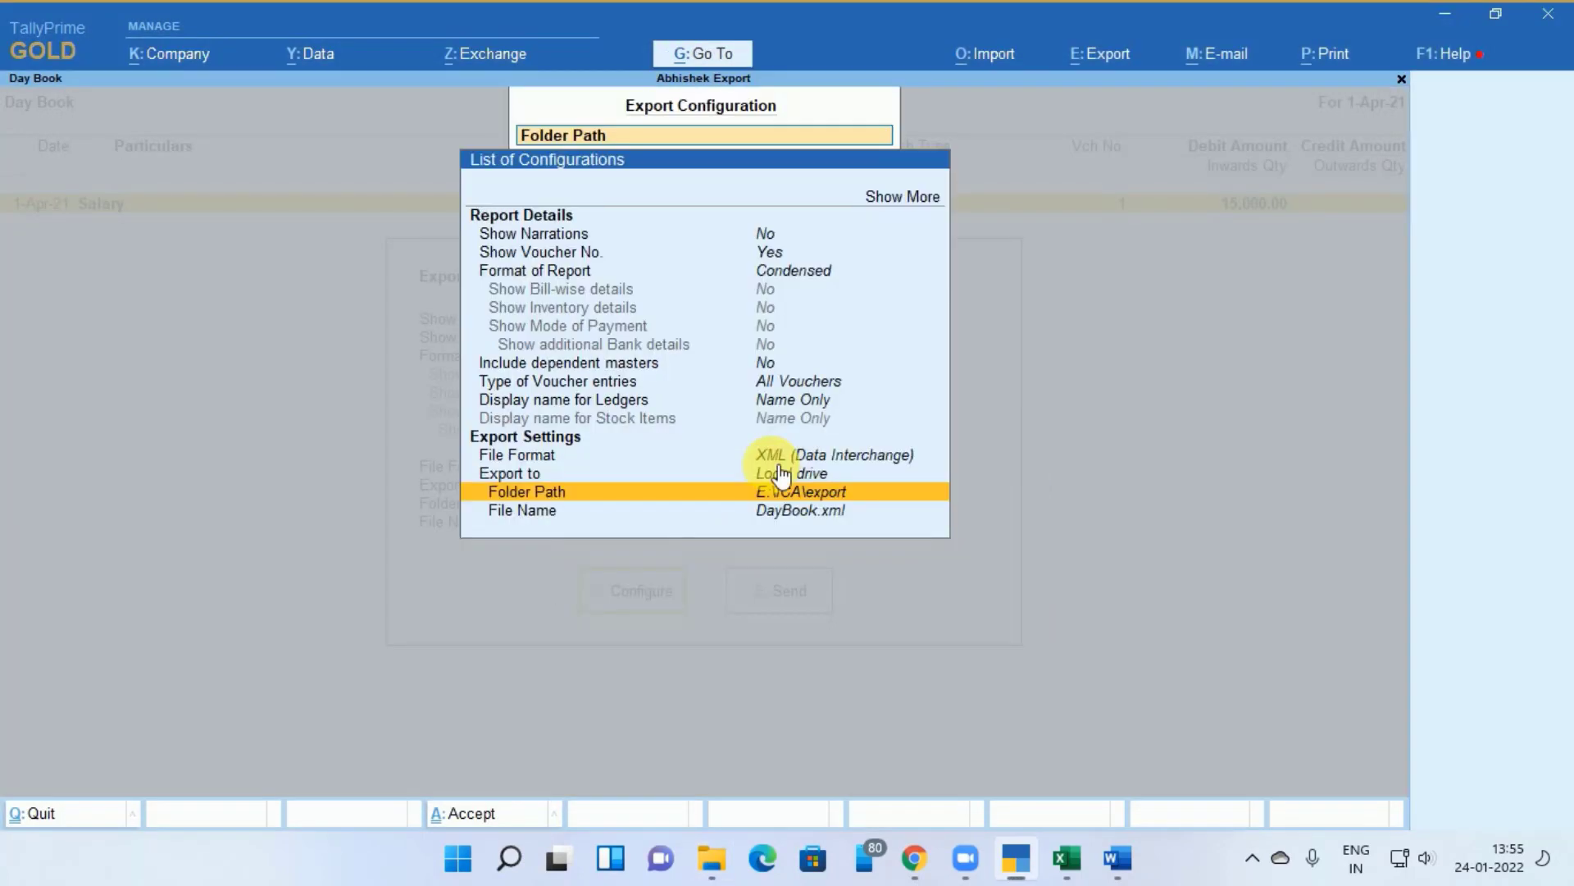
Set the name of the export file to xyz.xml
{"action": "key", "text": "Return"}
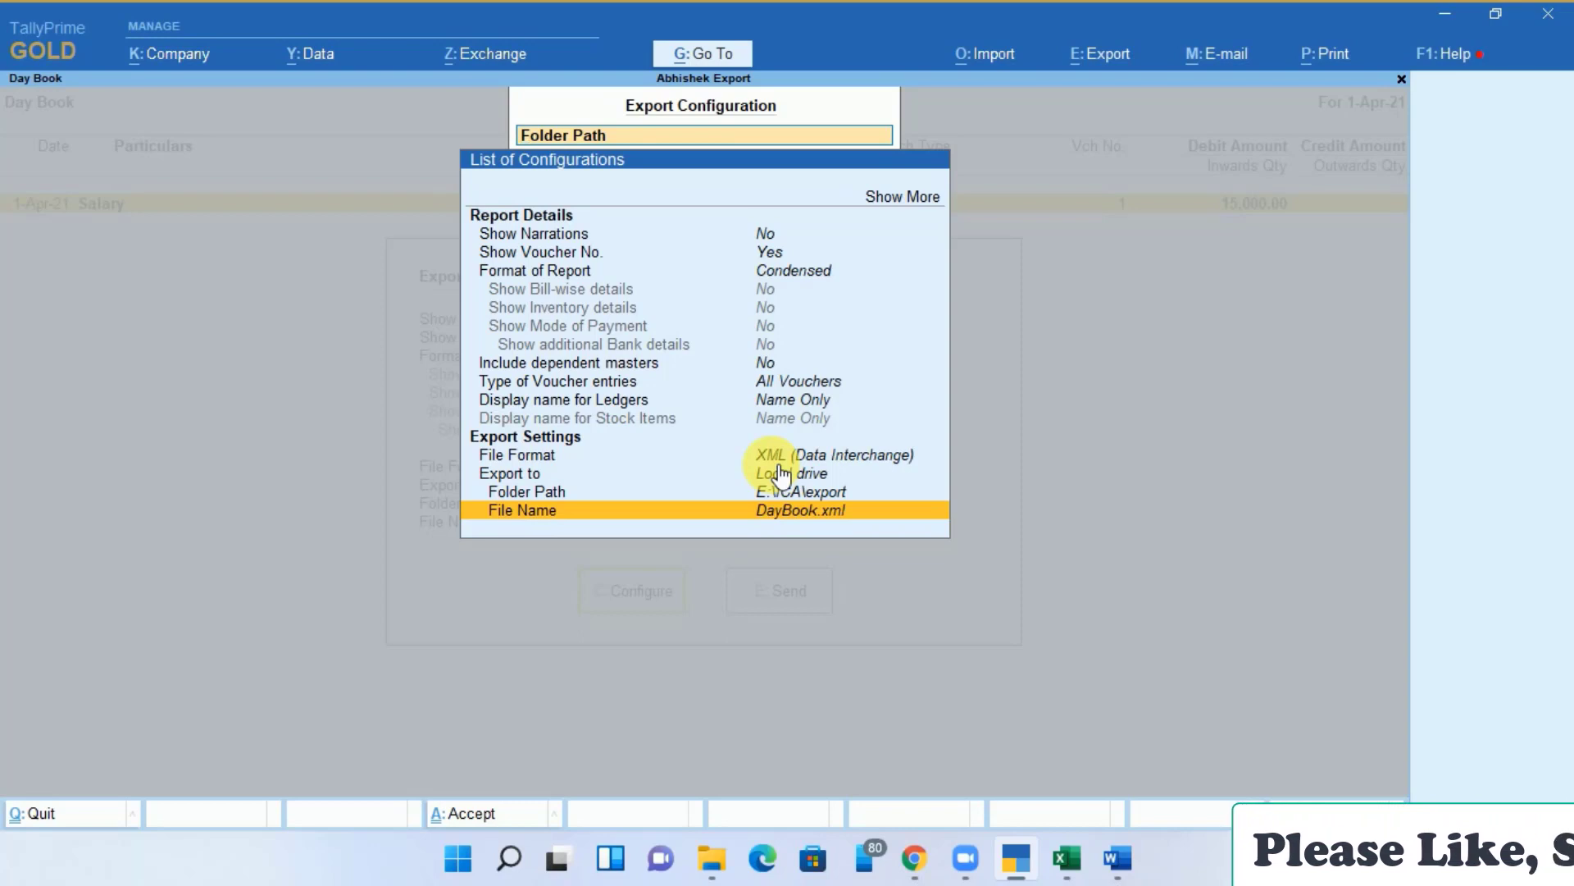
{"action": "key", "text": "Return"}
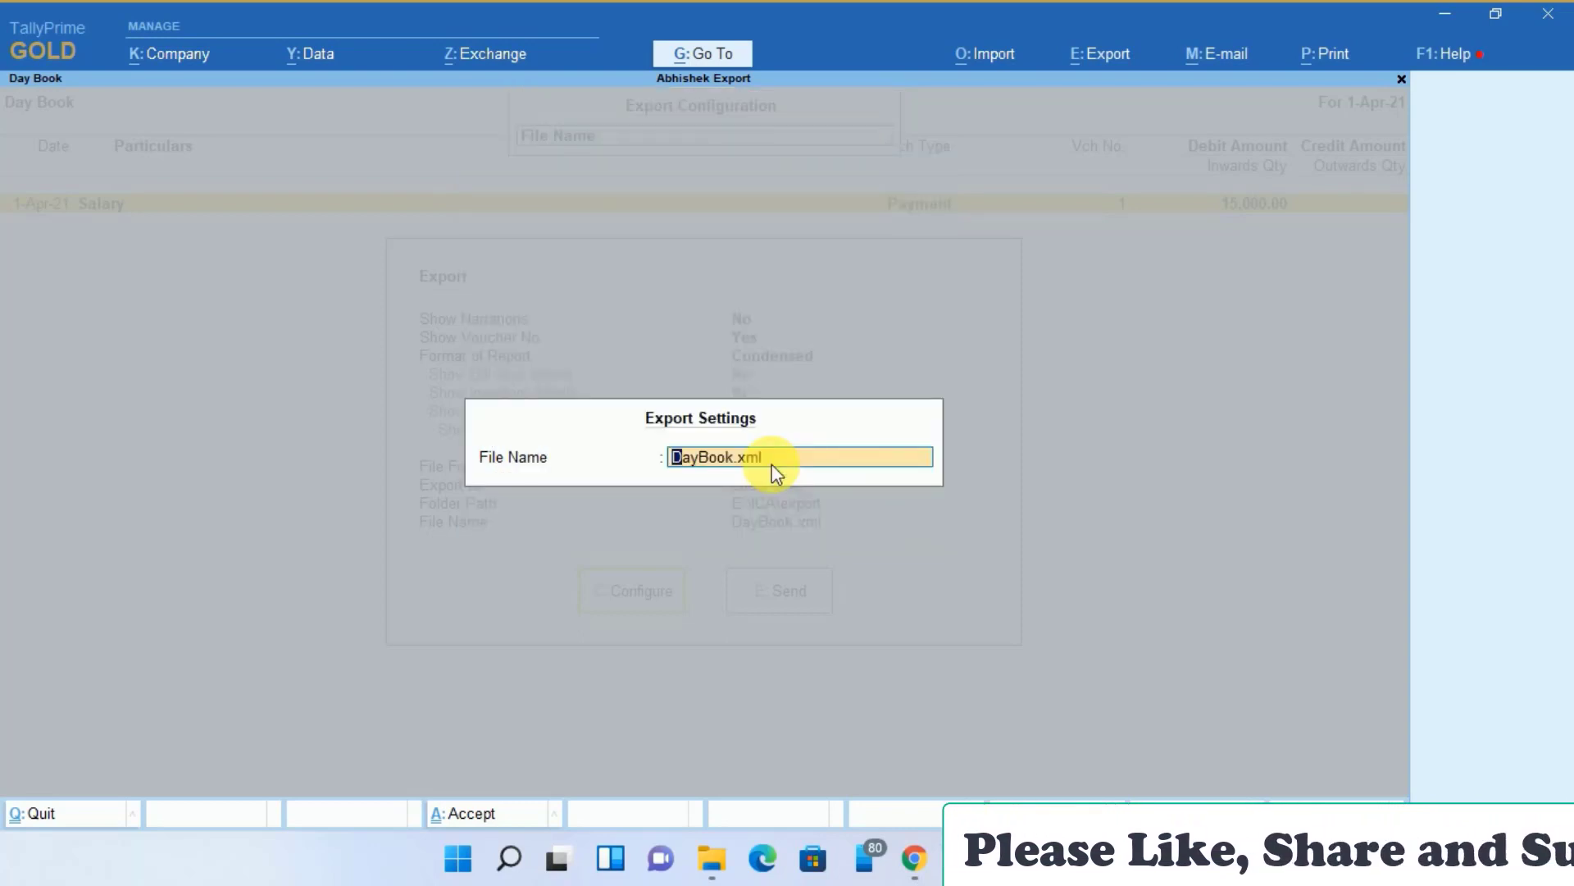
{"action": "type", "text": "xyz"}
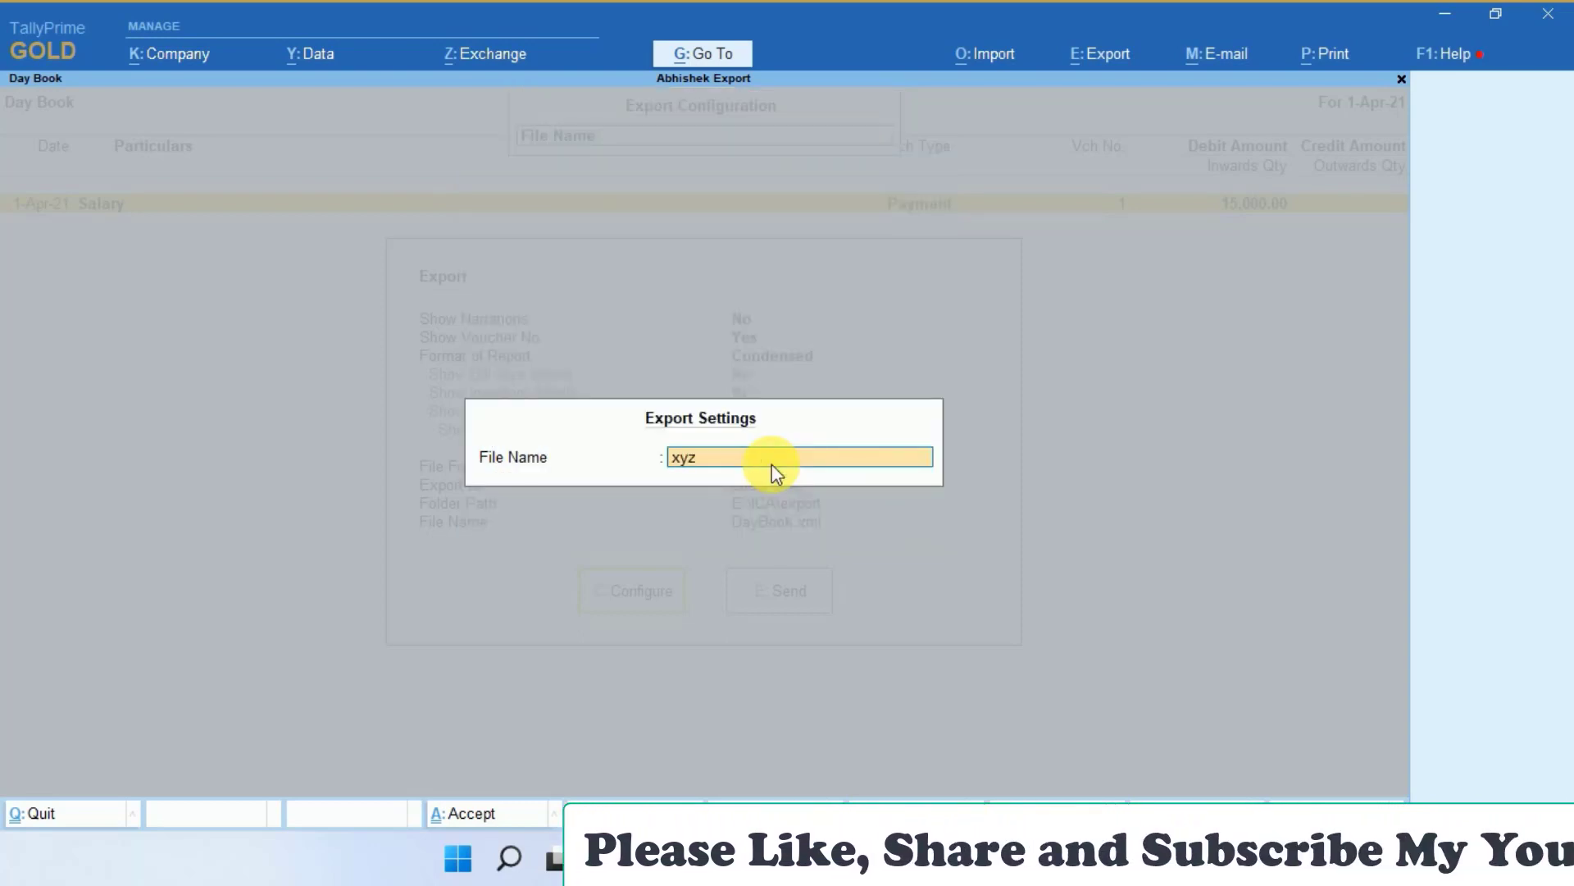
{"action": "type", "text": ".xml"}
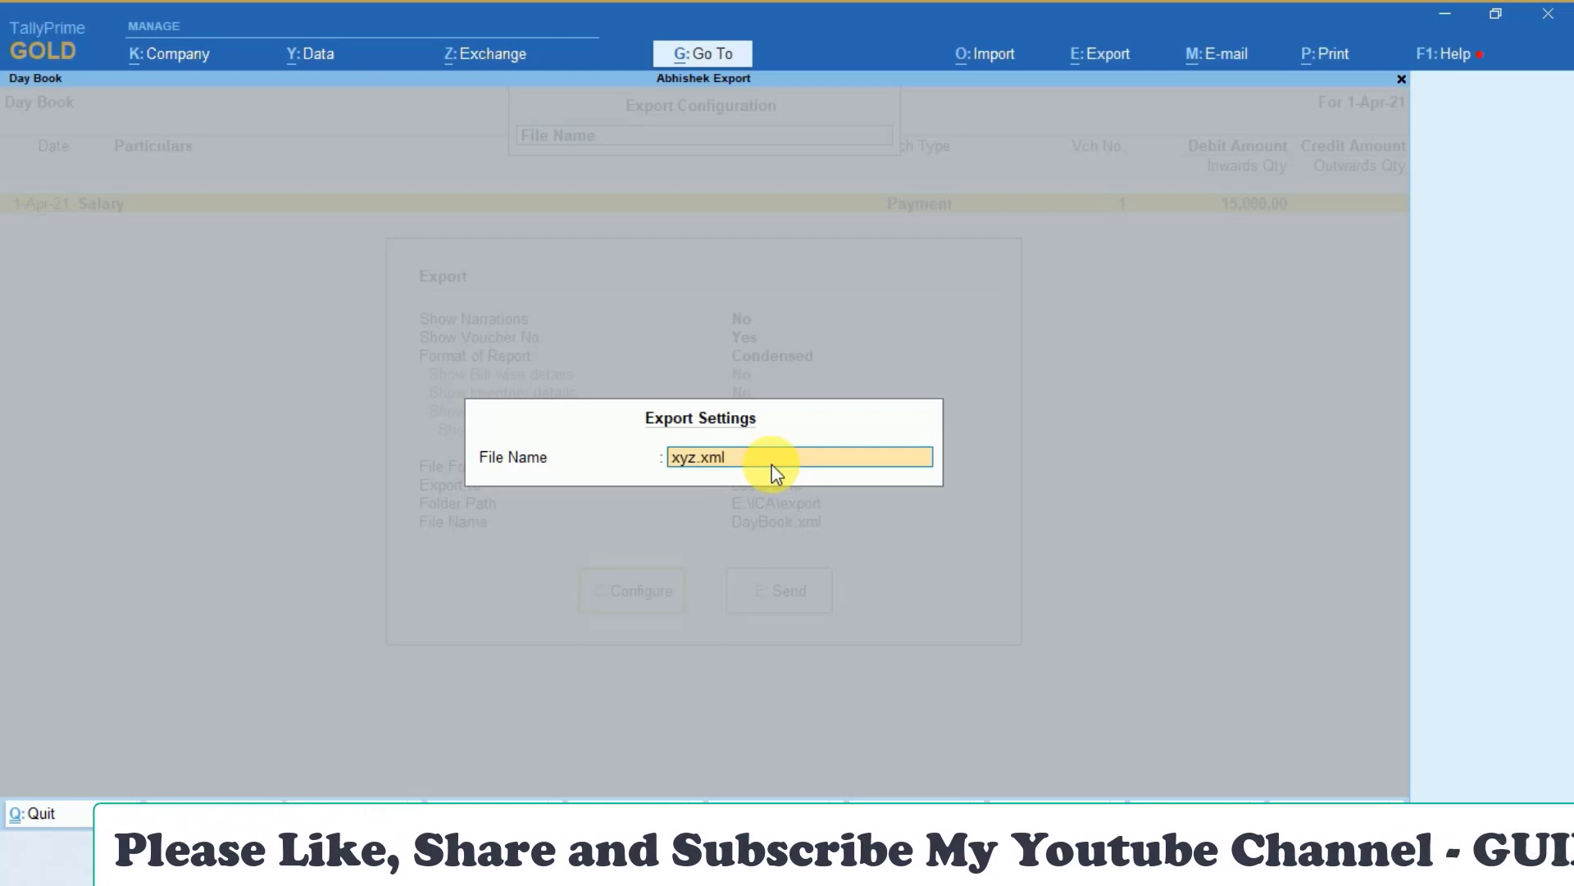
{"action": "key", "text": "Return"}
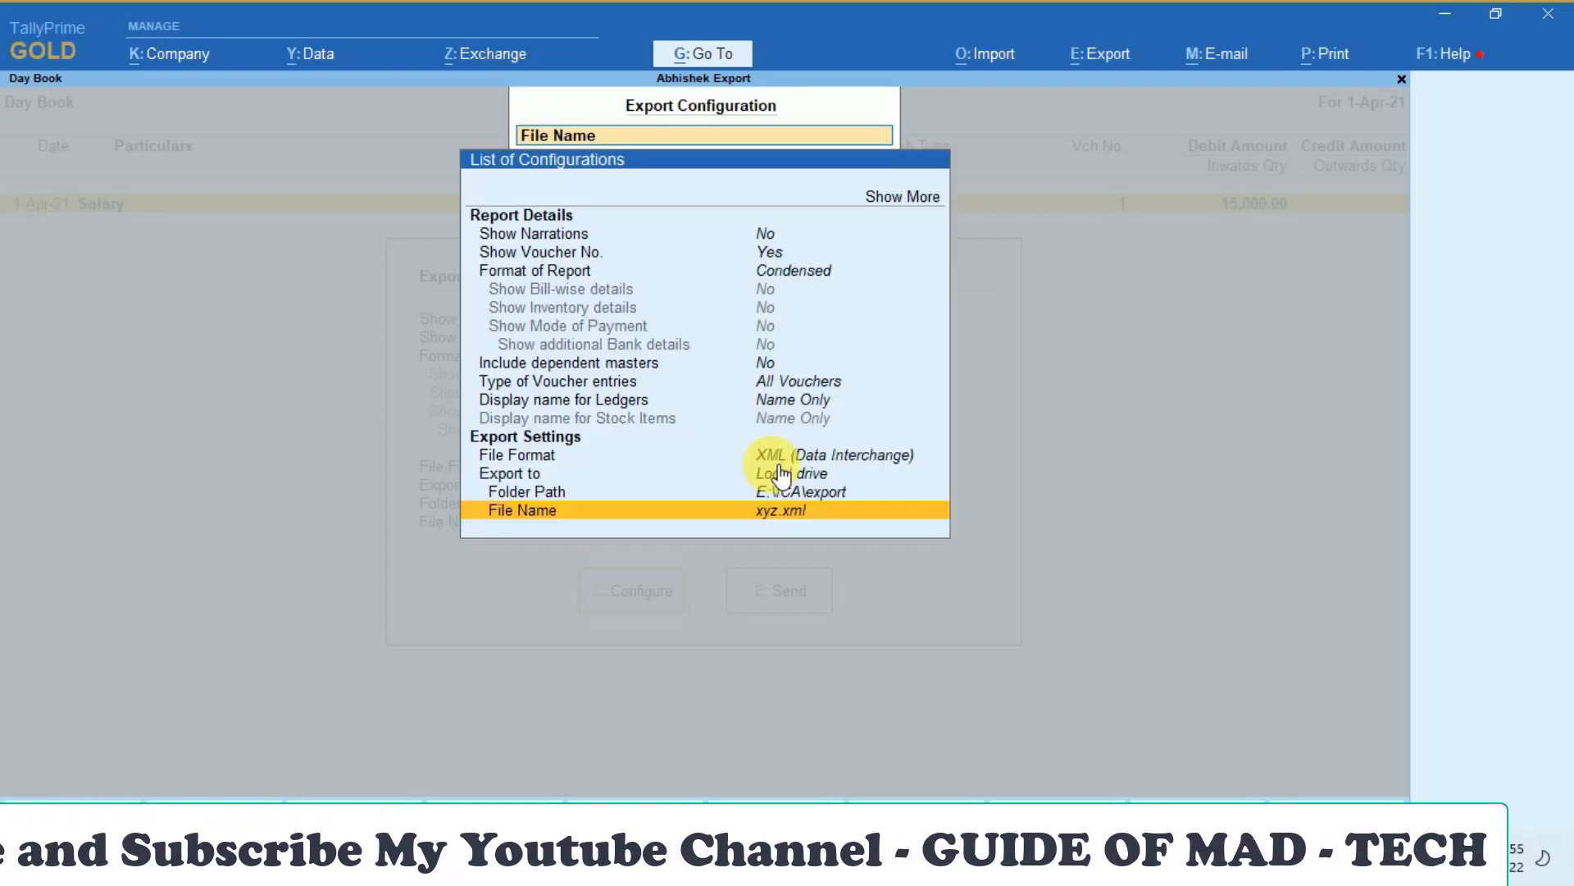
Accept the export configuration, send the Day Book export, and check the export folder for xyz.xml
{"action": "key", "text": "ctrl+a"}
{"action": "key", "text": "Return"}
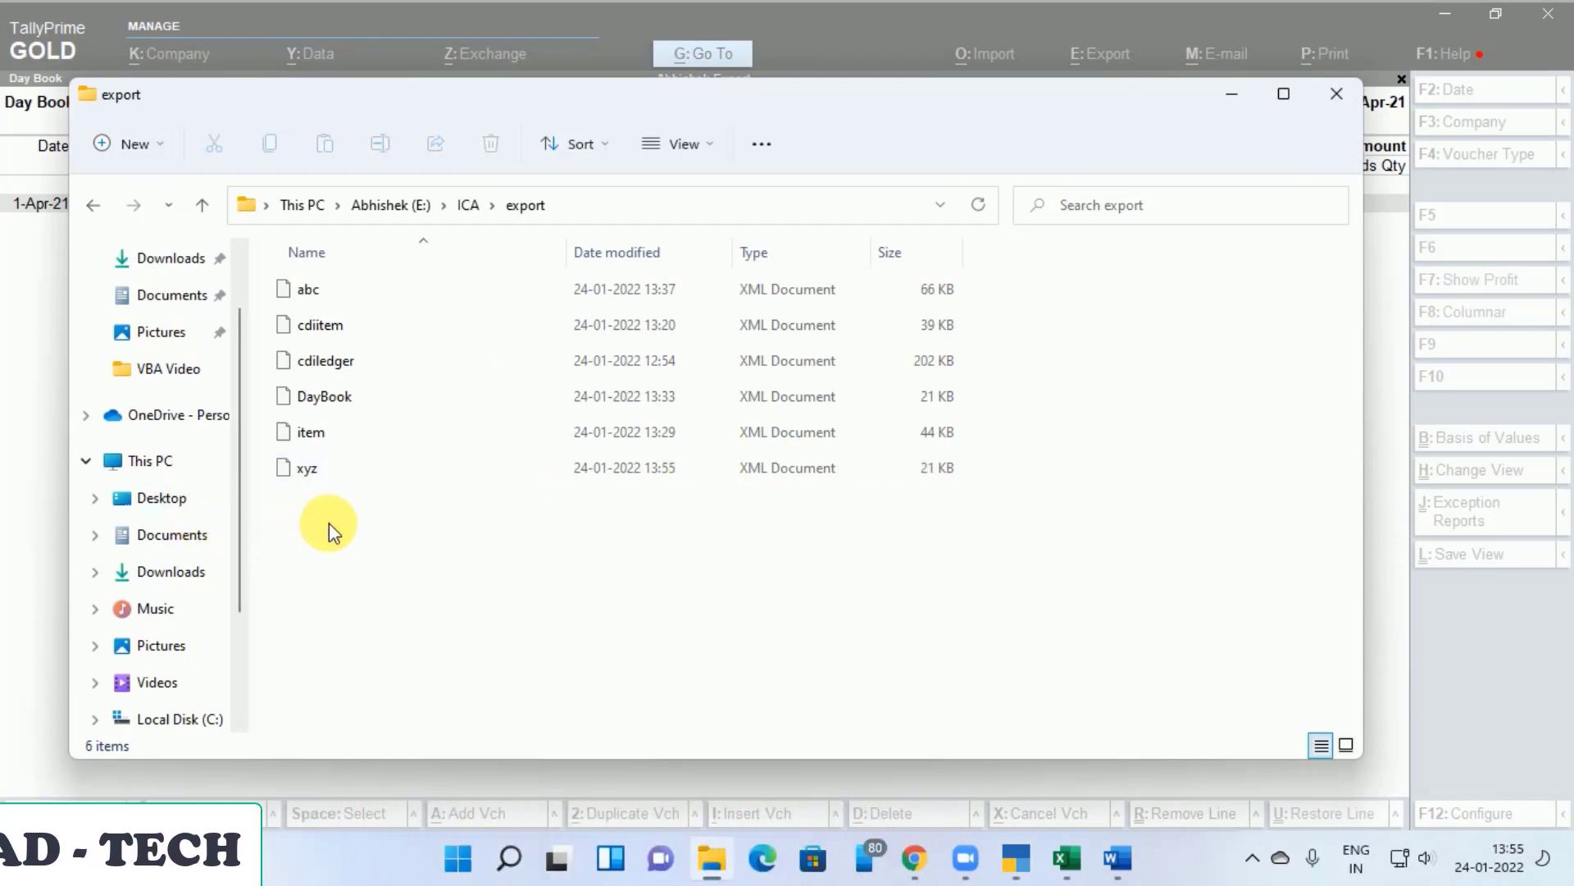
{"action": "left_click", "coordinate": [1224, 113]}
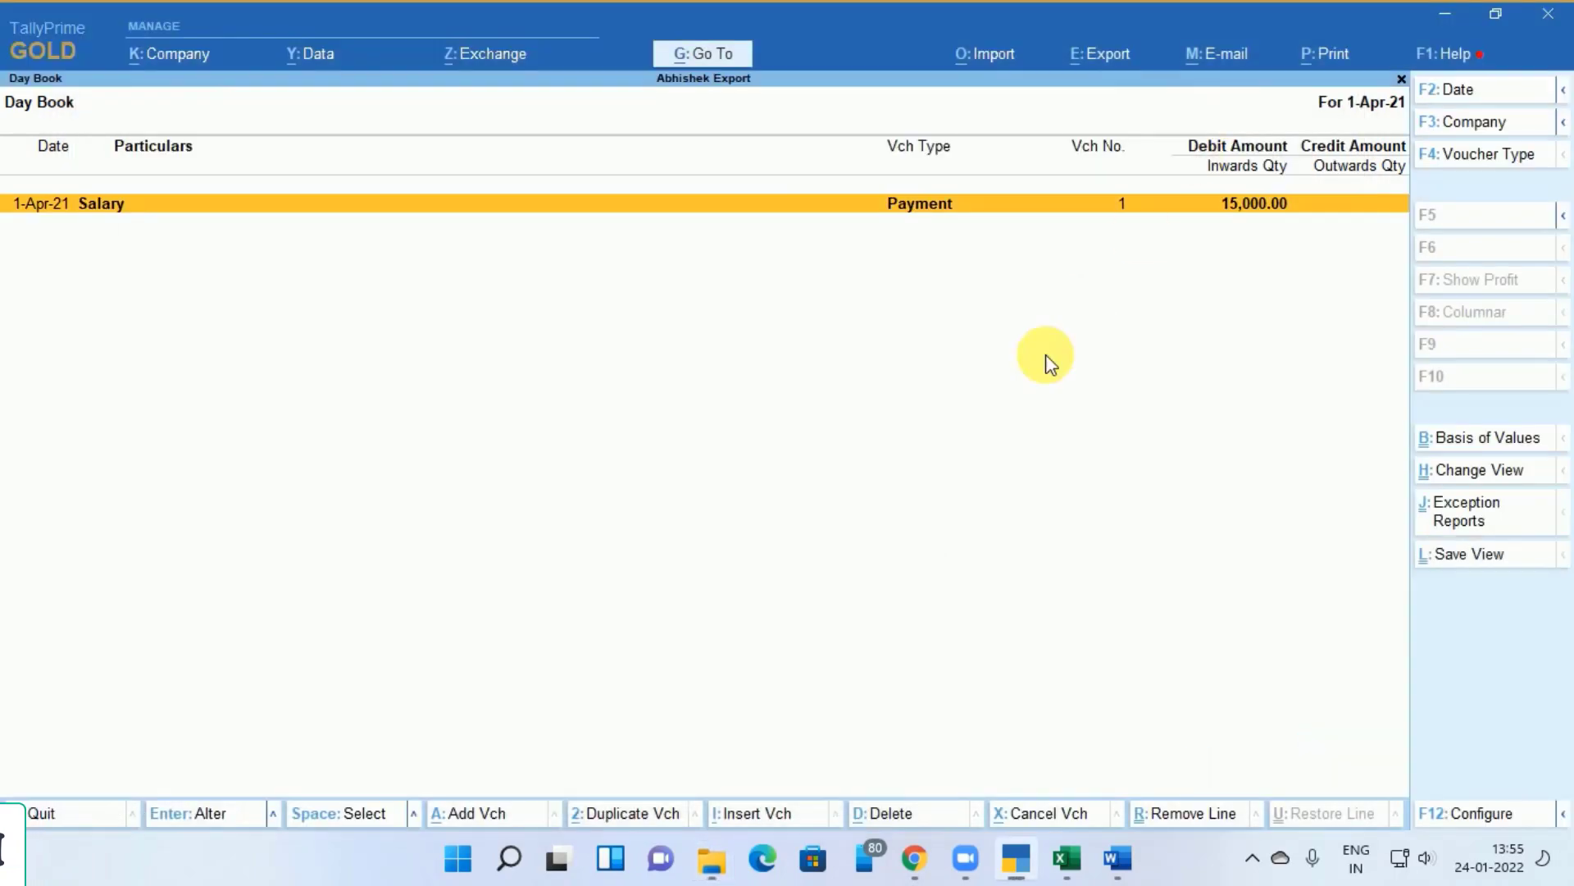
Return to the Gateway of Tally and switch the active company to Abhinav Import
{"action": "key", "text": "Escape"}
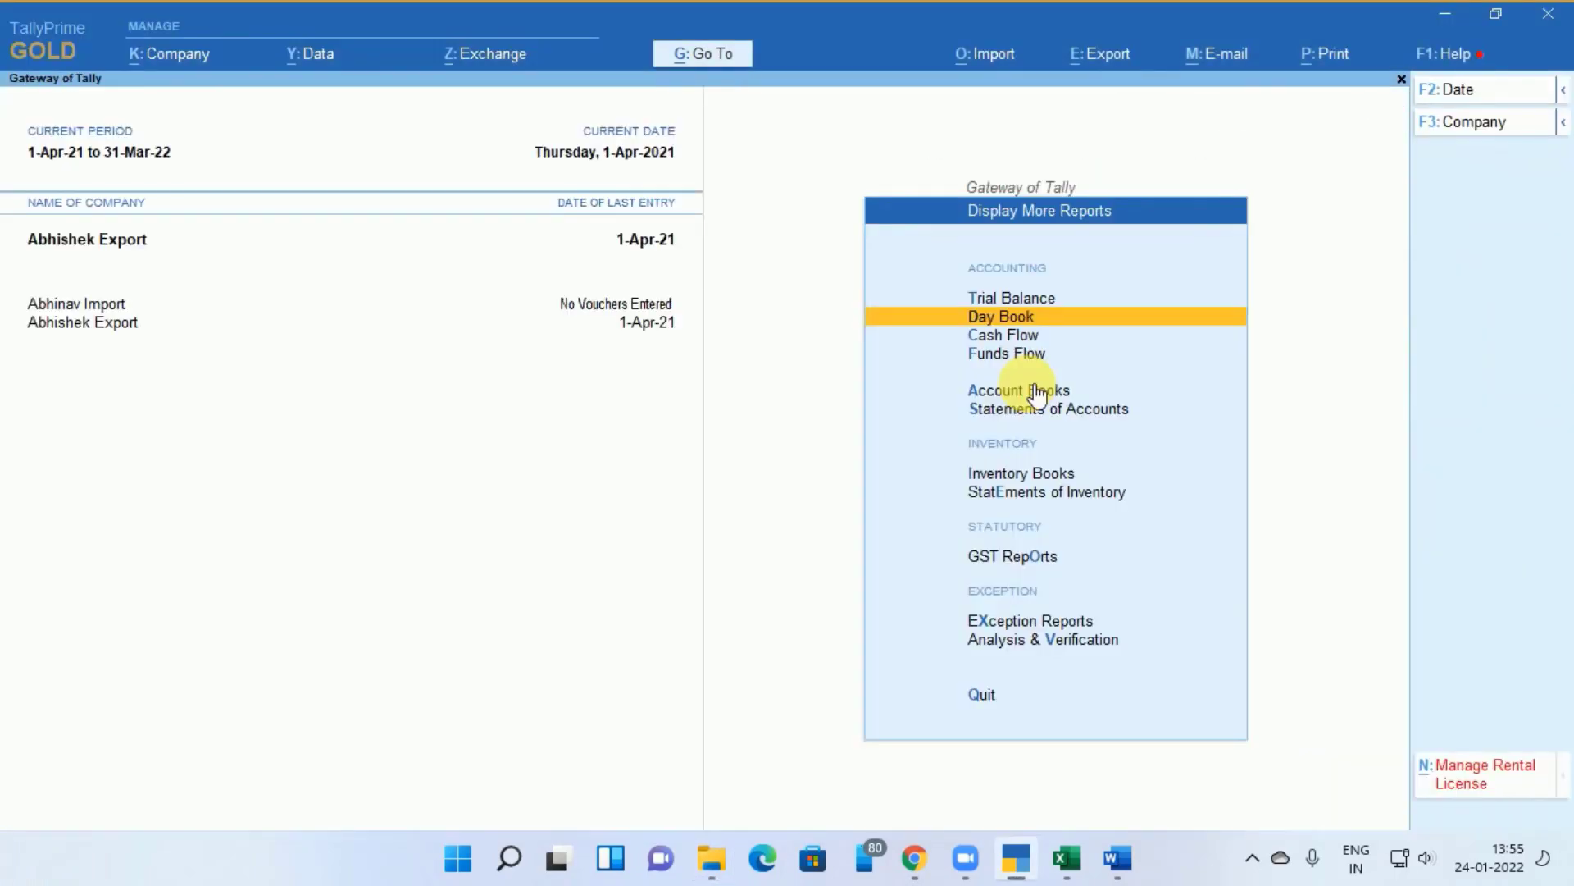
{"action": "key", "text": "Escape"}
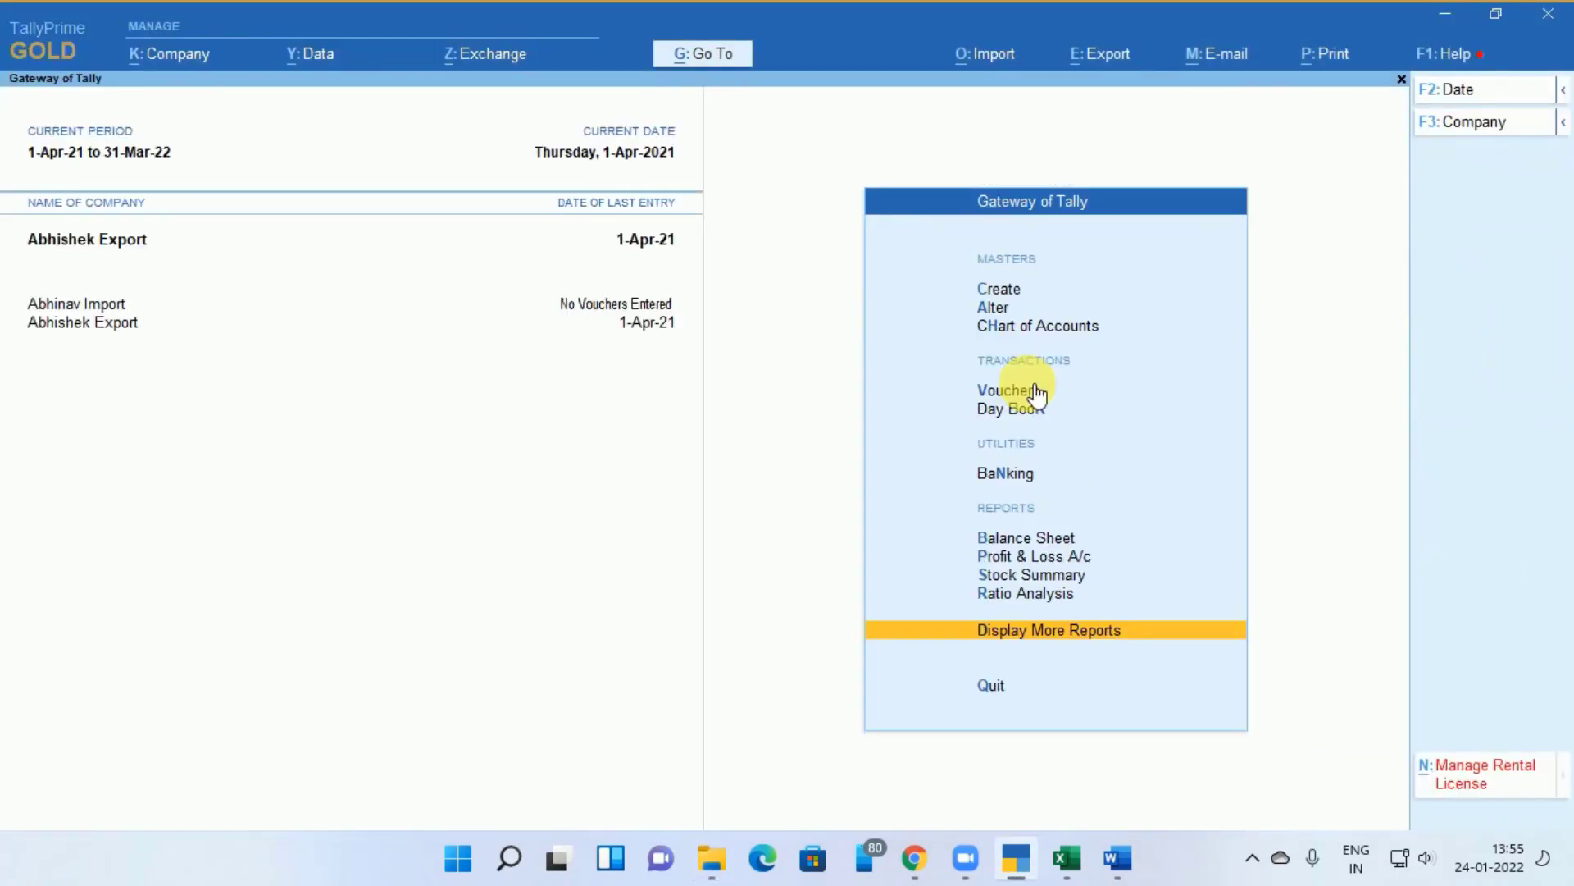
{"action": "key", "text": "F3"}
{"action": "key", "text": "Up"}
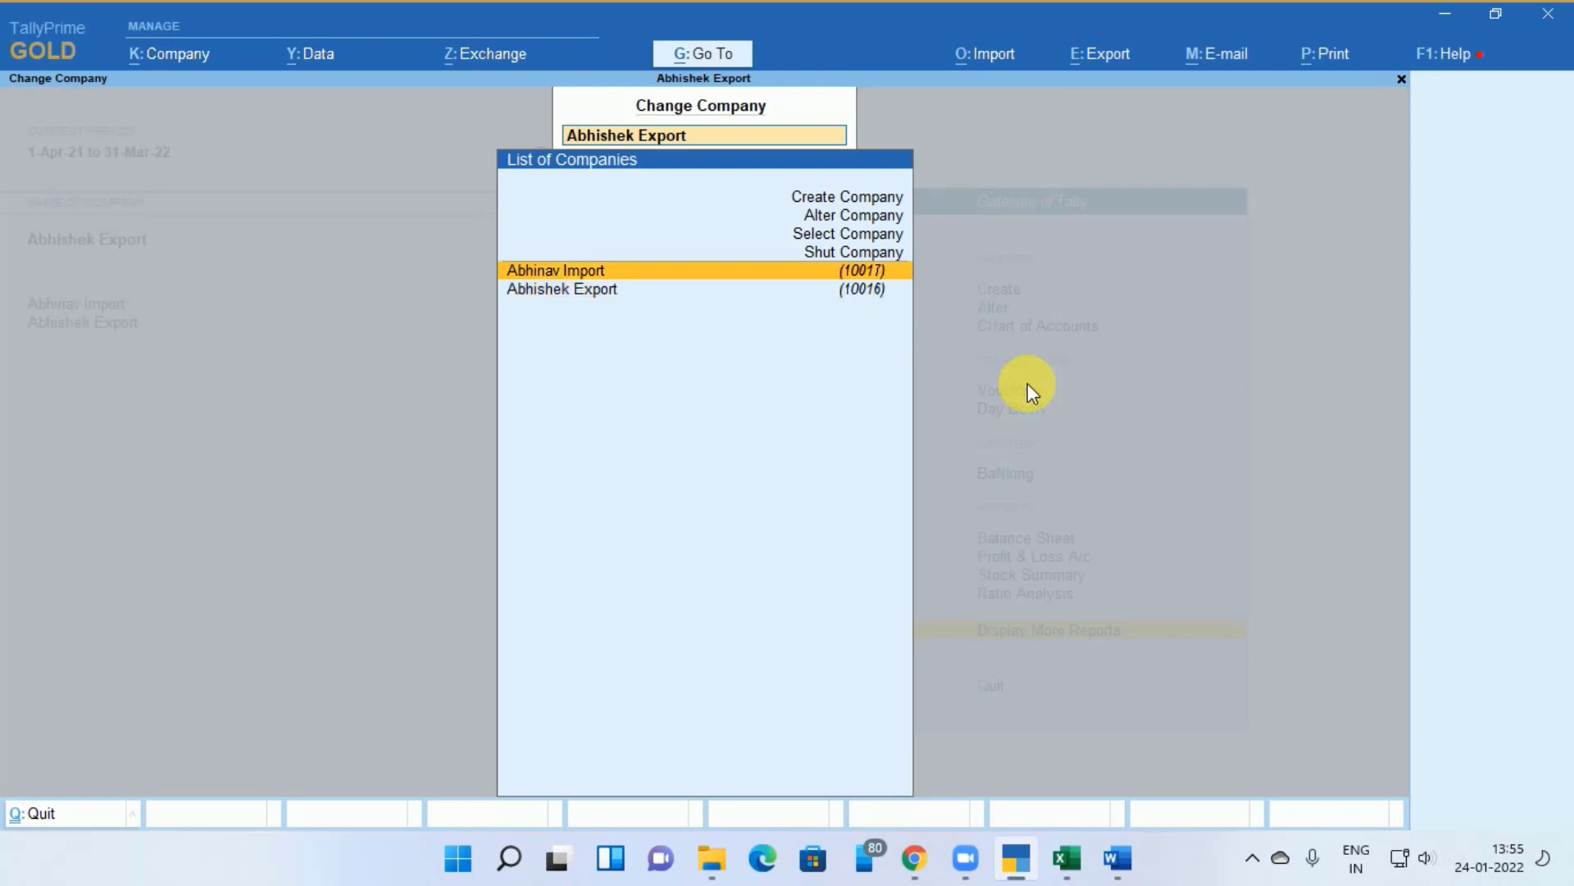
{"action": "key", "text": "Return"}
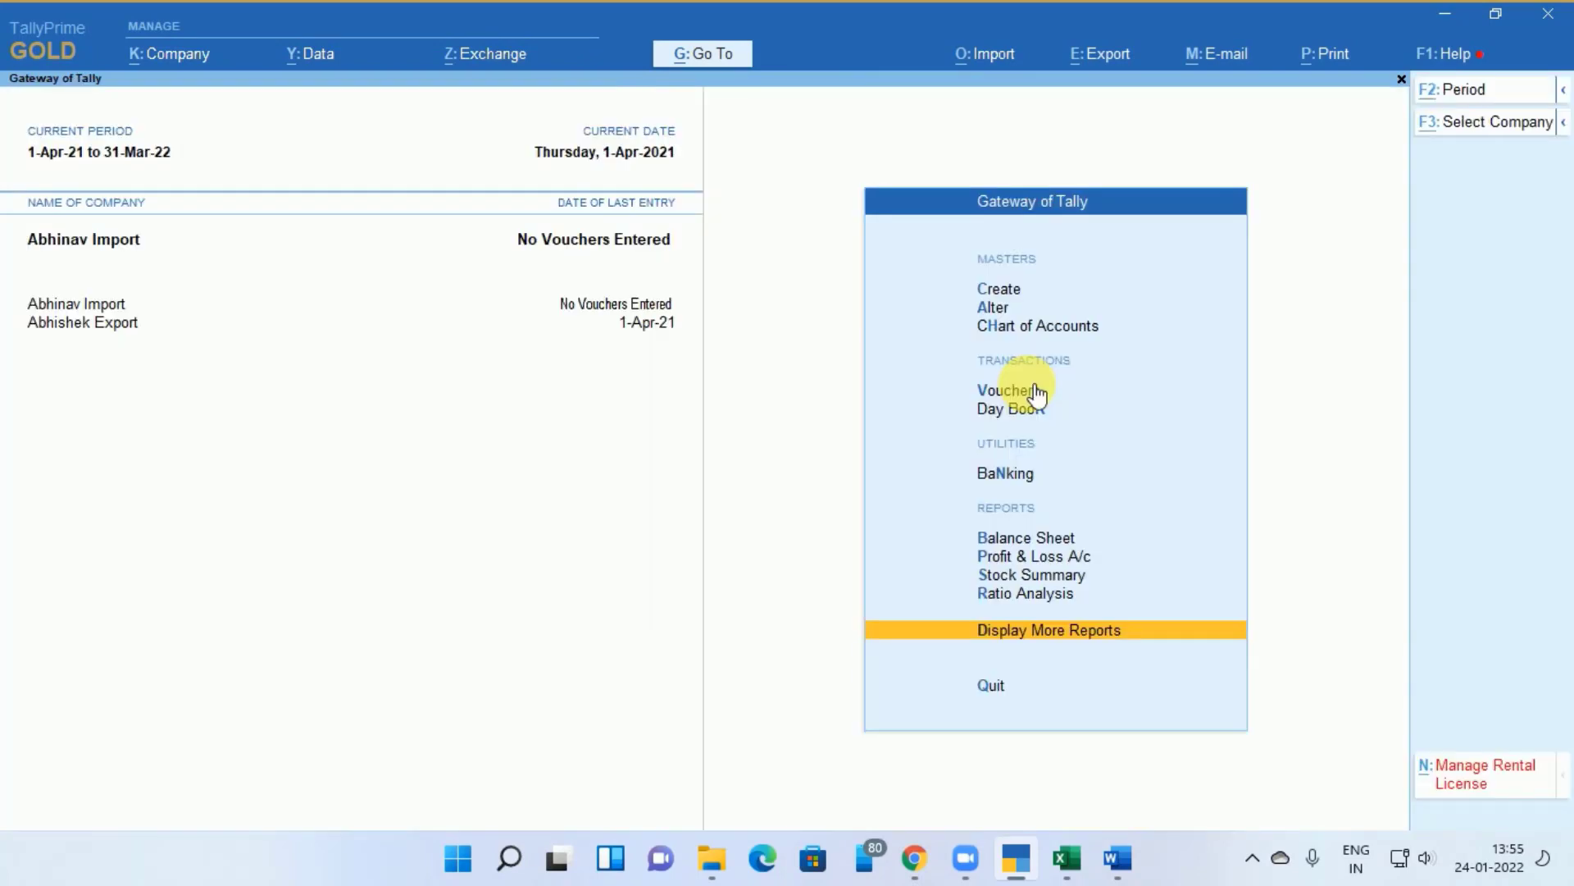
Import xyz.xml from E:\ICA\export into Abhinav Import as masters, with Combine opening balances for masters that already exist
{"action": "key", "text": "alt+o"}
{"action": "key", "text": "Return"}
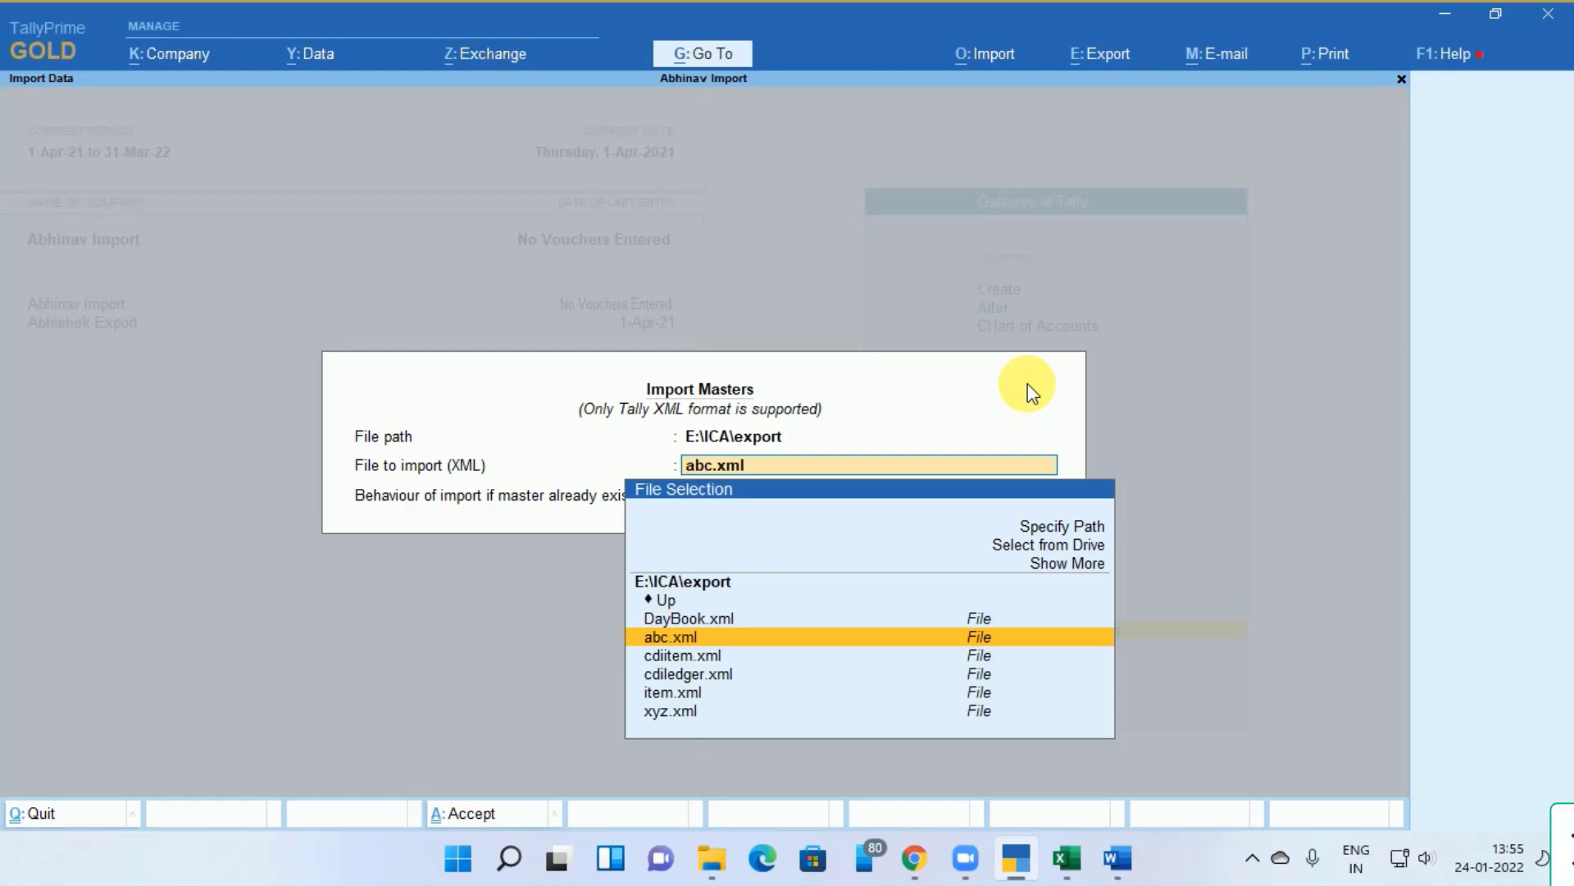
{"action": "key", "text": "Down"}
{"action": "key", "text": "Down"}
{"action": "key", "text": "Down"}
{"action": "key", "text": "Down"}
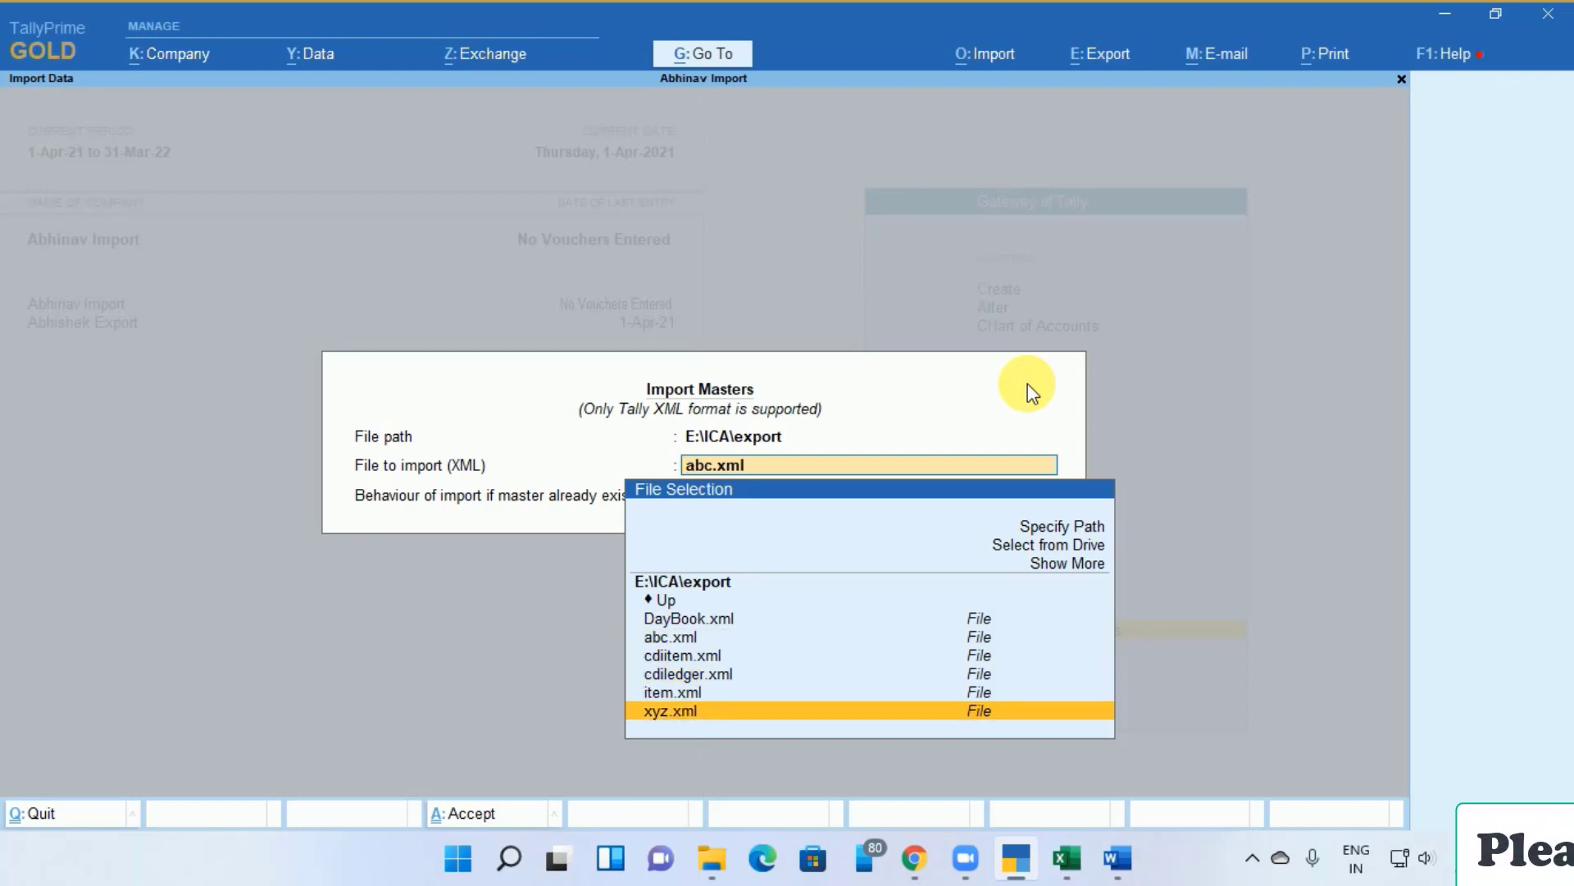
{"action": "key", "text": "Return"}
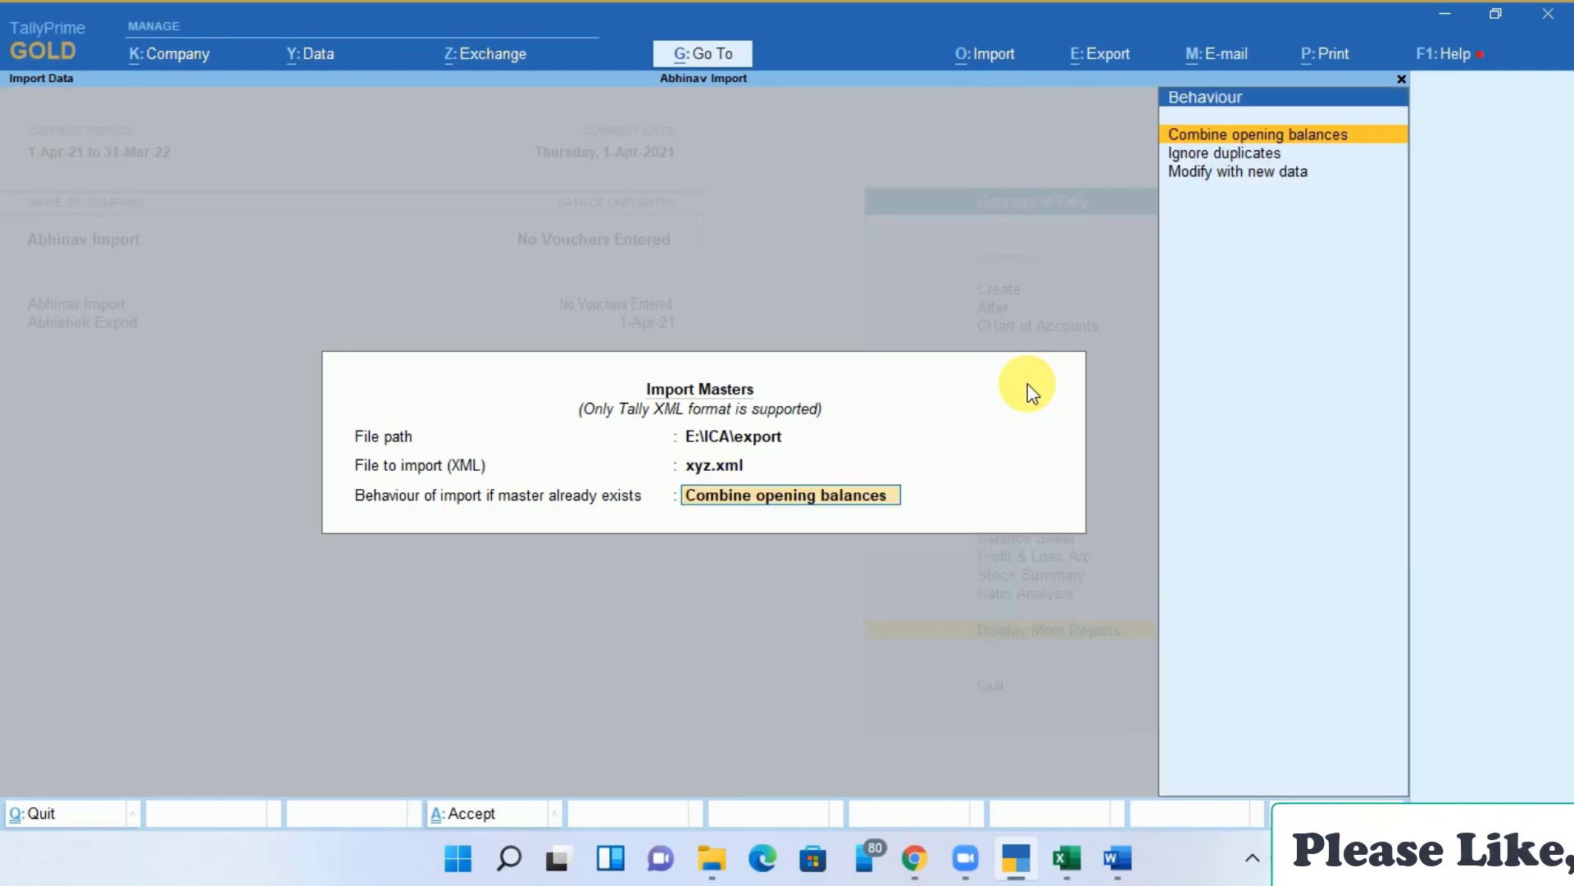
{"action": "key", "text": "Return"}
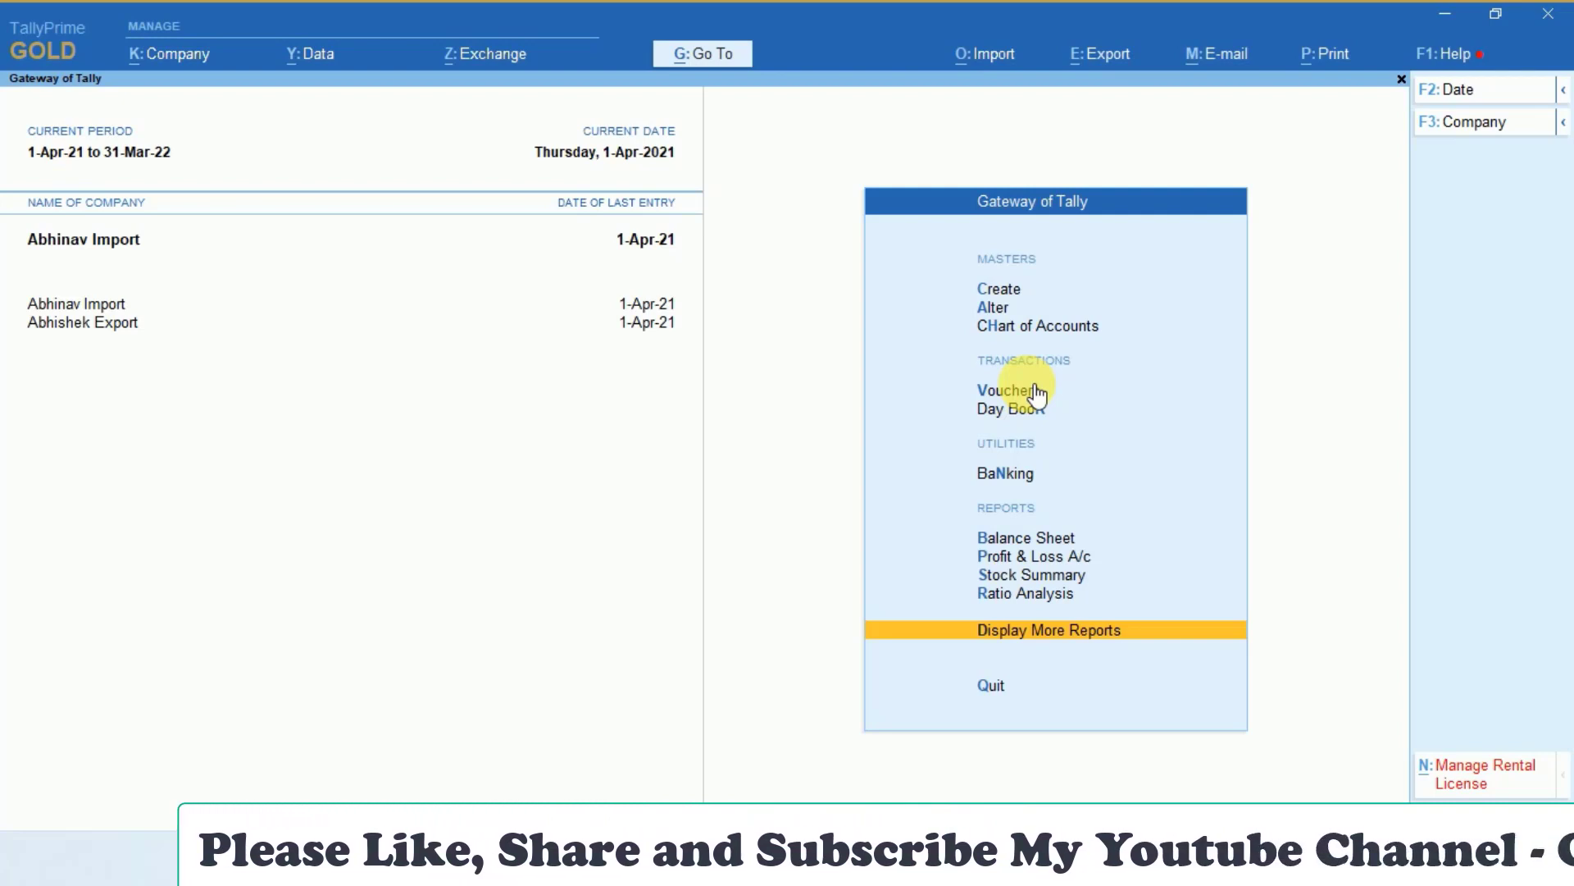
Check the imported transactions in the Day Book of Abhinav Import and return to the Gateway of Tally
{"action": "key", "text": "Return"}
{"action": "key", "text": "d"}
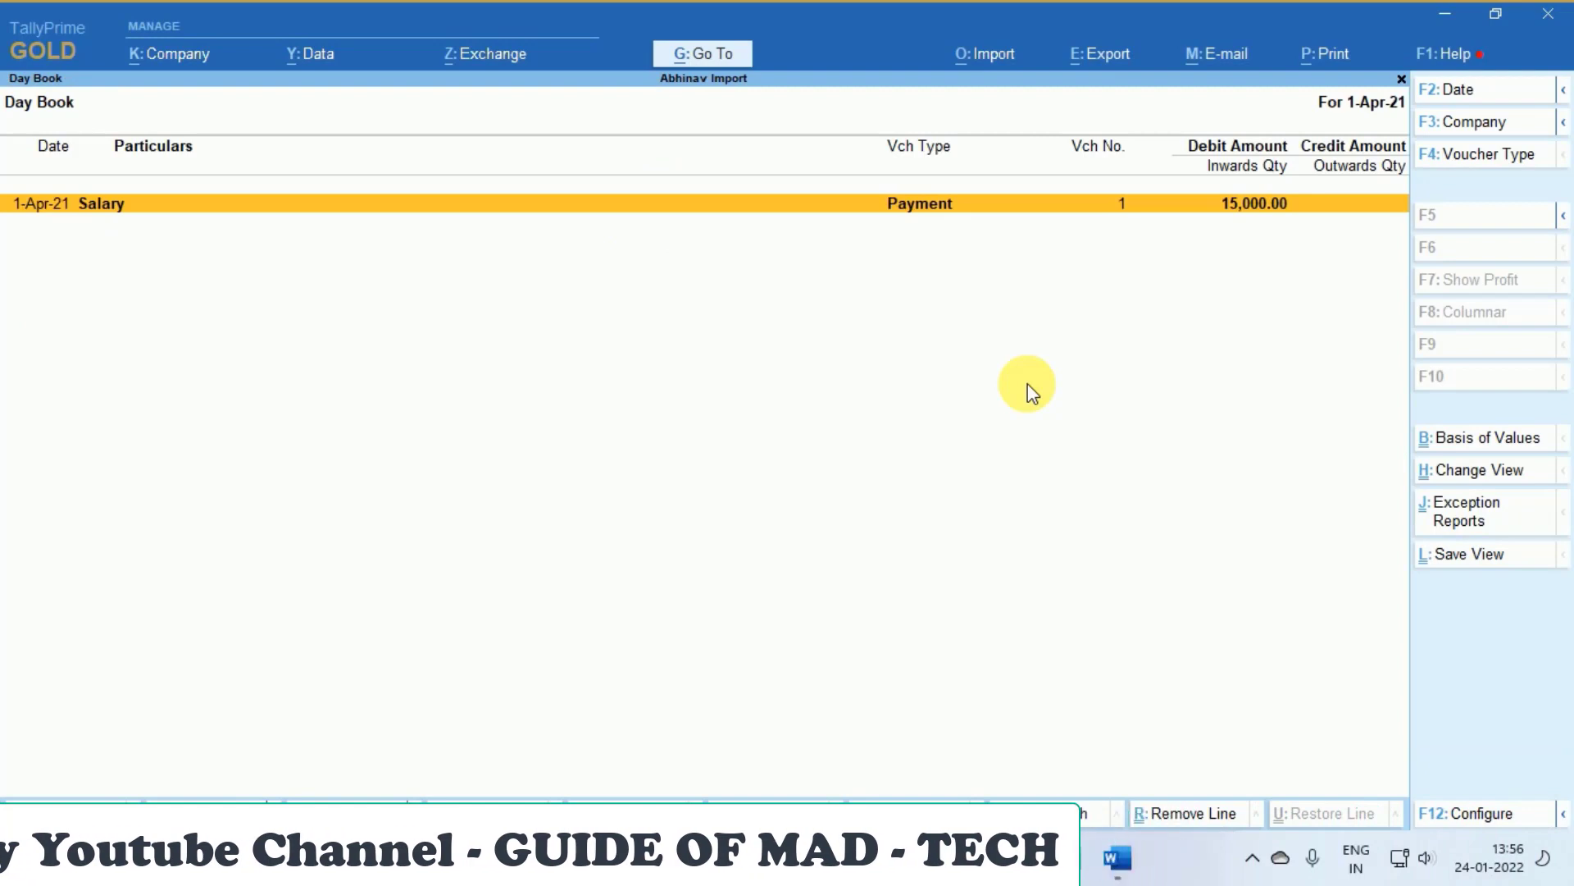
{"action": "key", "text": "Escape"}
{"action": "key", "text": "Escape"}
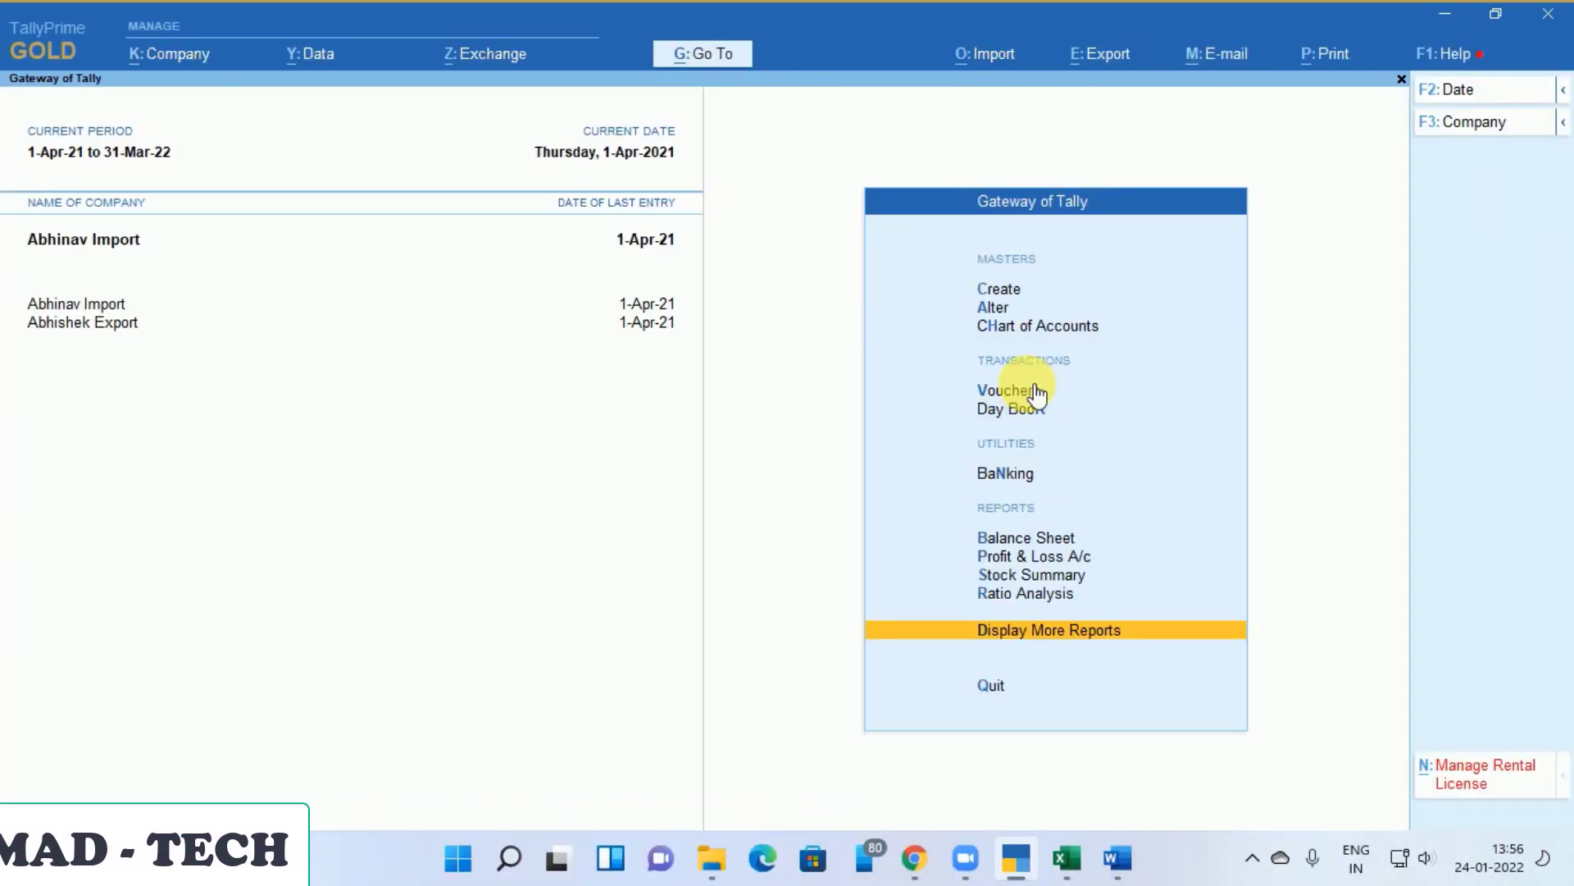
Switch the active company to Abhishek Export and start a purchase voucher with supplier invoice number 001 dated 1-Apr-21
{"action": "key", "text": "F3"}
{"action": "key", "text": "Down"}
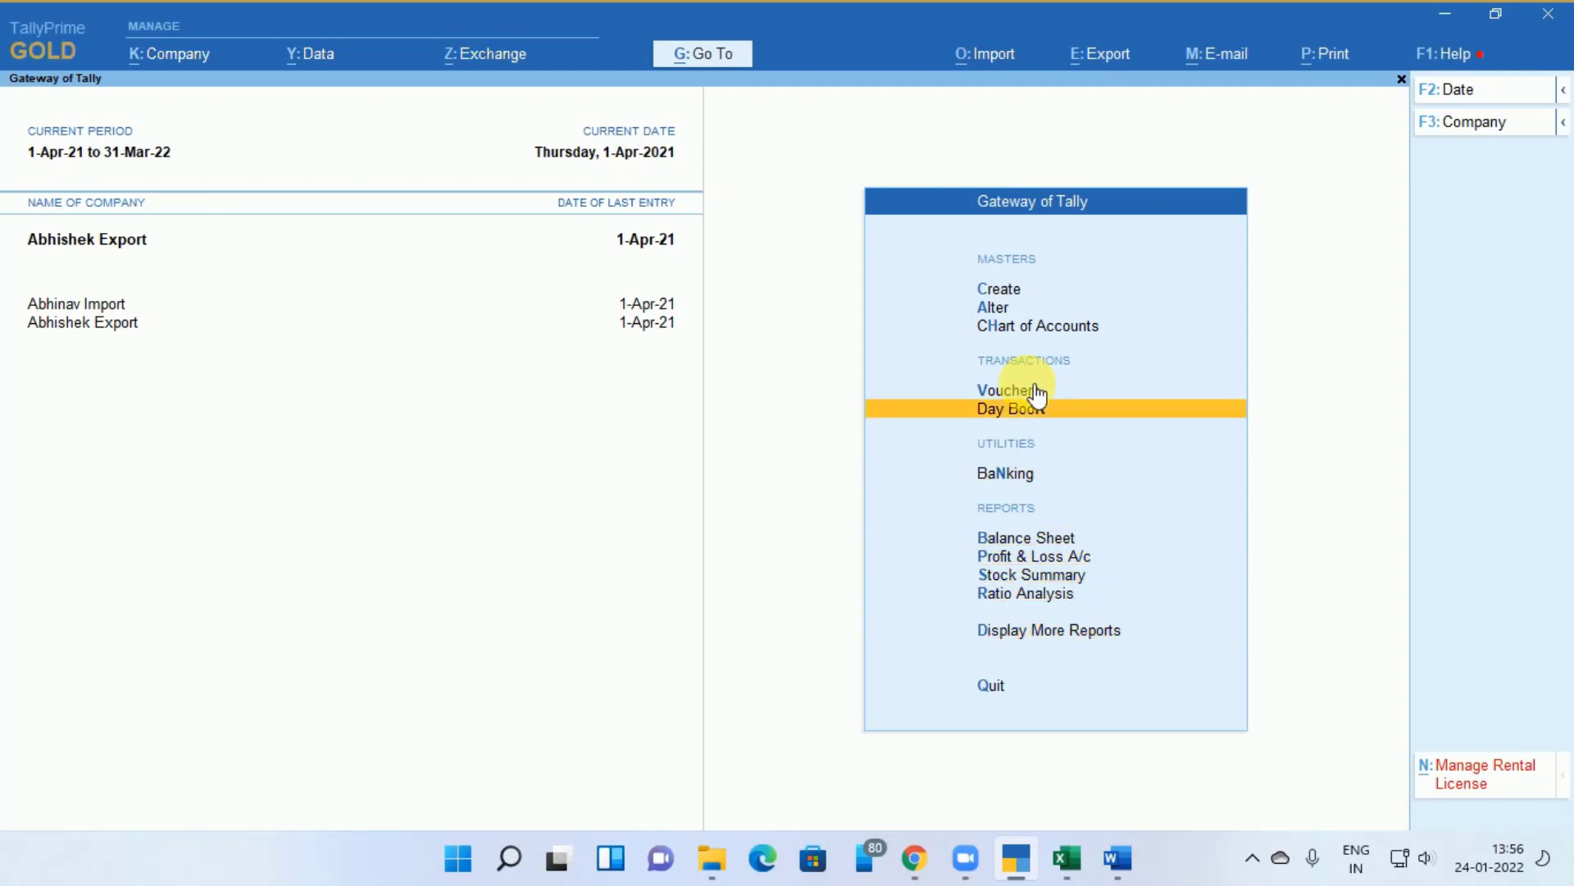
{"action": "left_click", "coordinate": [1036, 391]}
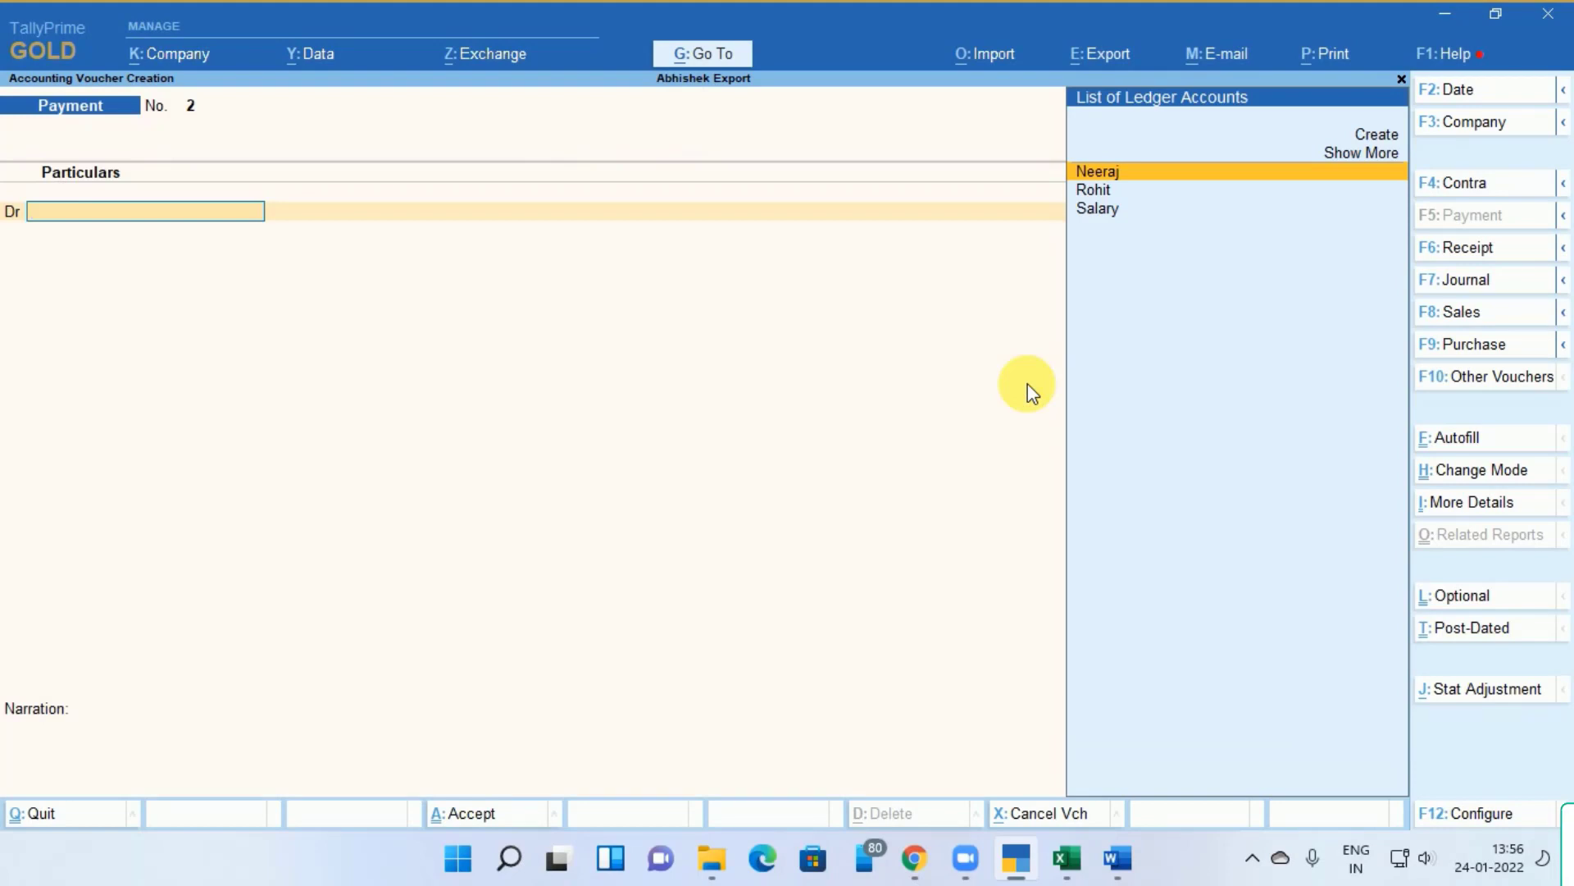
{"action": "key", "text": "F9"}
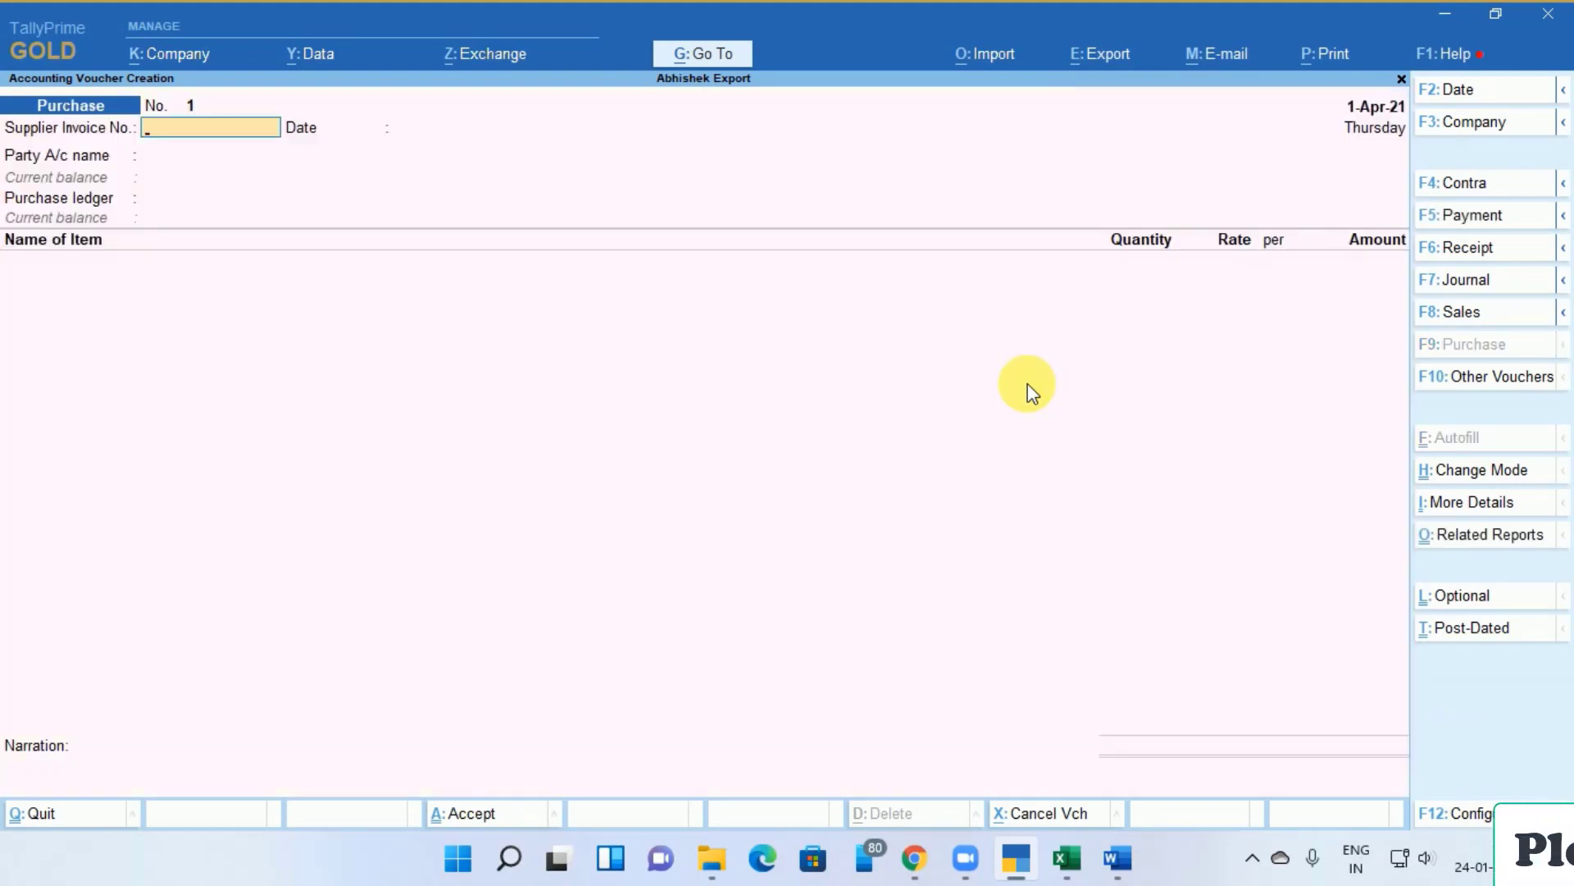
{"action": "type", "text": "001"}
{"action": "key", "text": "Return"}
{"action": "key", "text": "Return"}
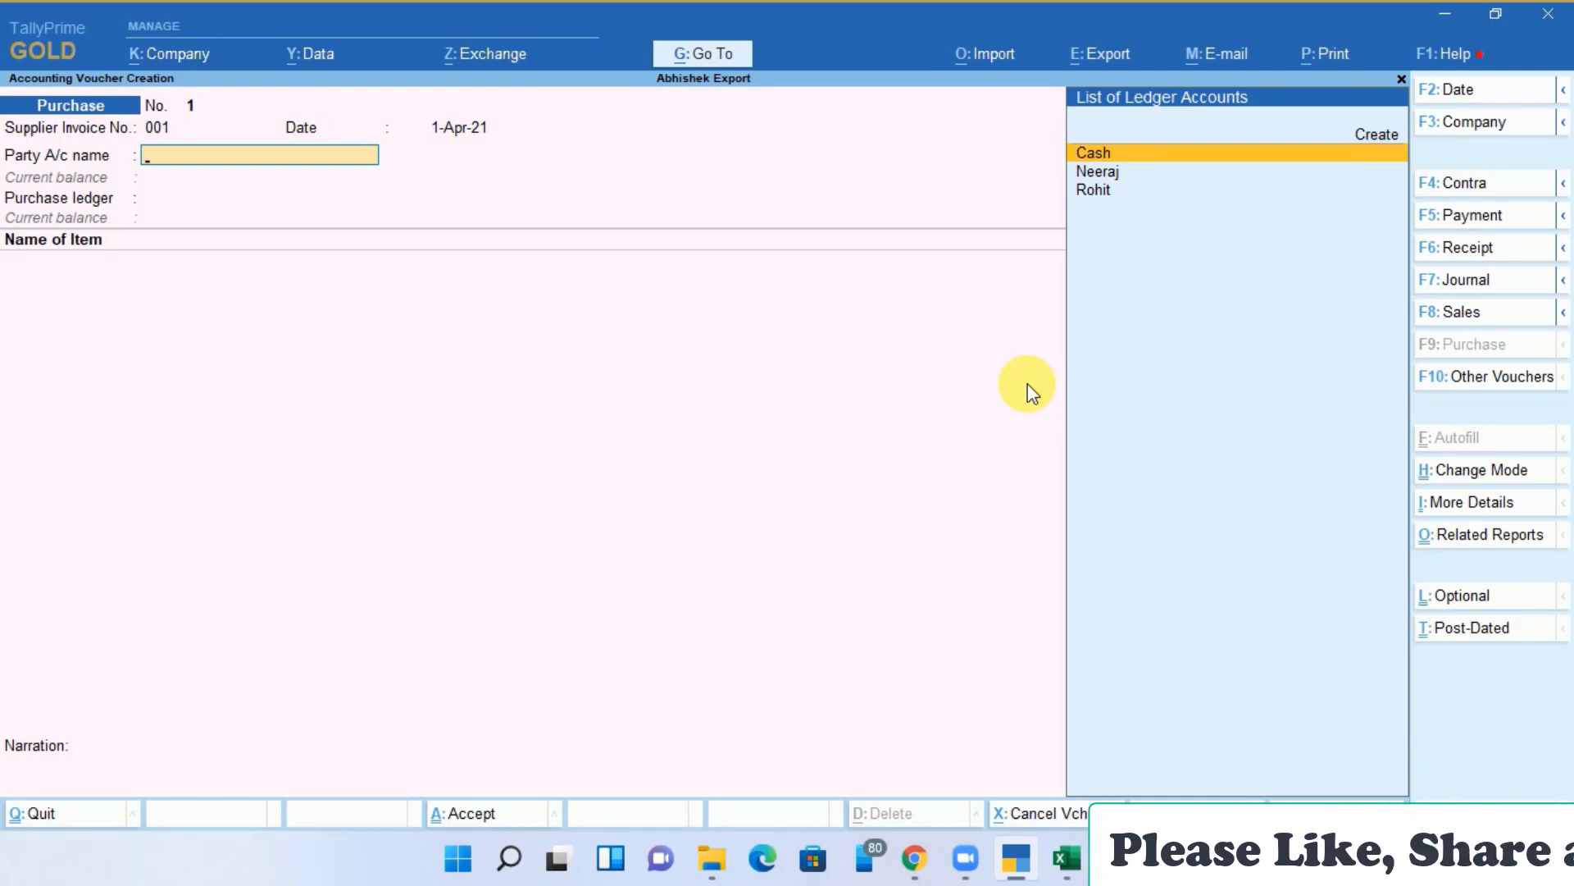
Create the supplier's ledger under Sundry Creditors as the purchase voucher's party account and accept the default receipt and party details
{"action": "key", "text": "alt+c"}
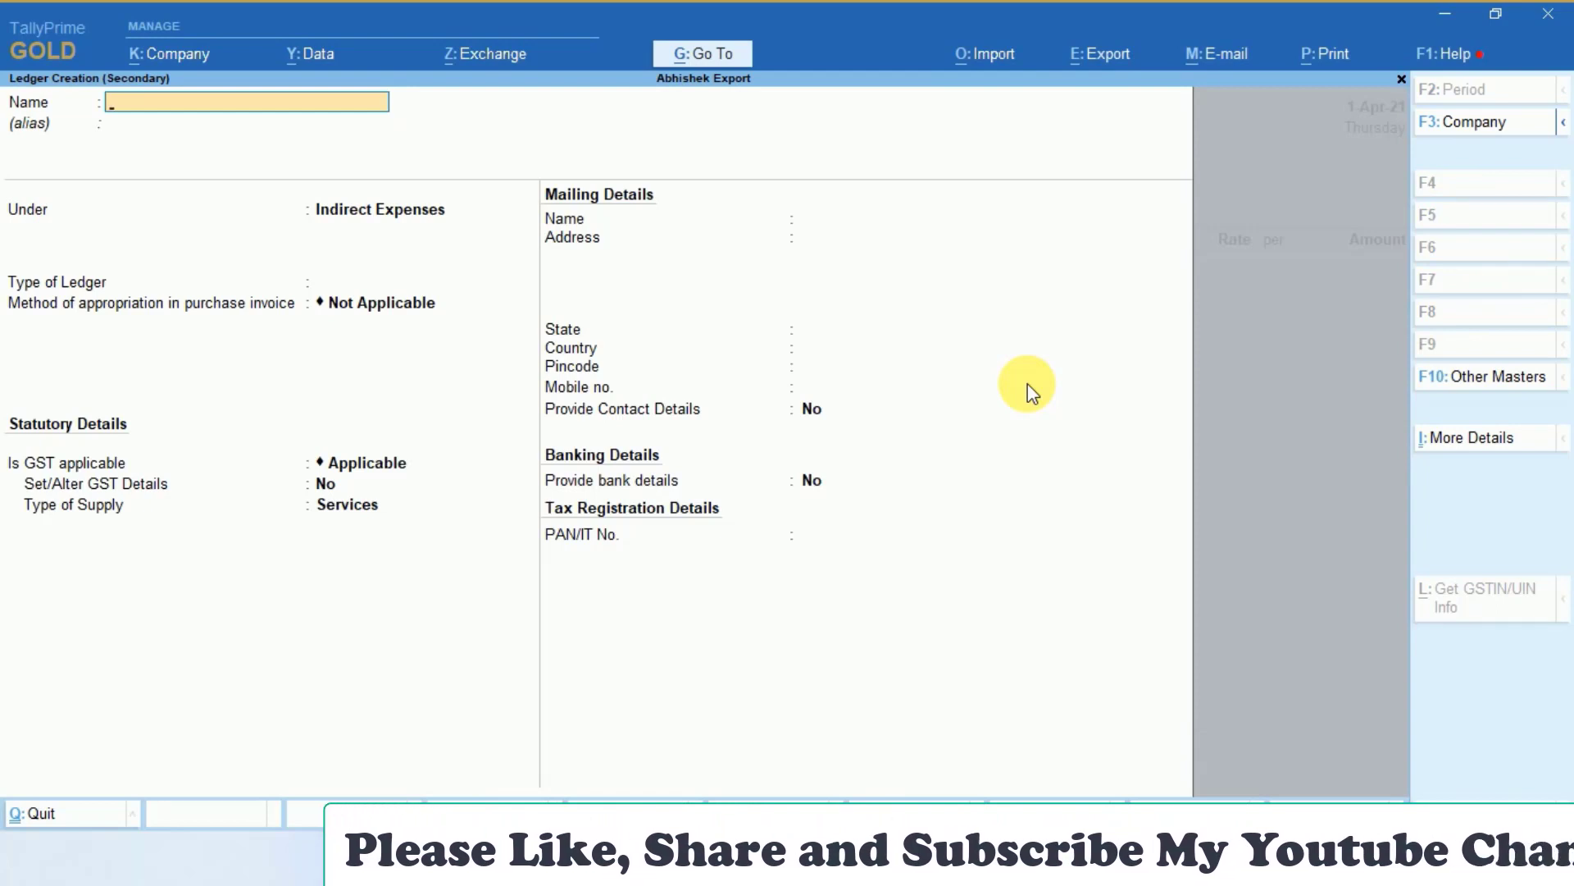
{"action": "type", "text": "H"}
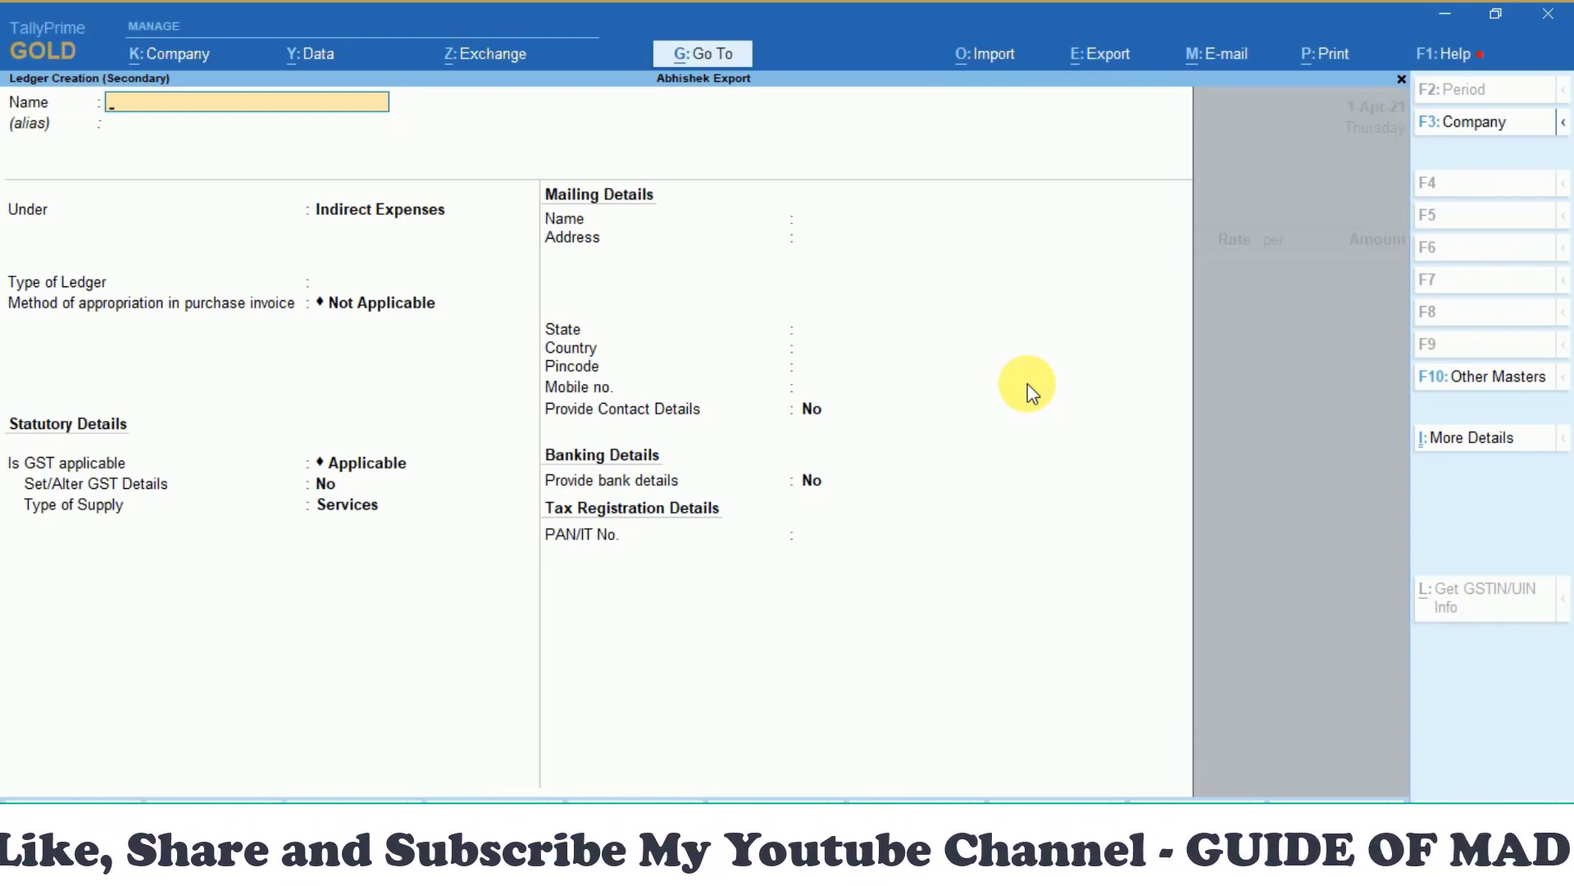
{"action": "type", "text": "ari"}
{"action": "key", "text": "Return"}
{"action": "type", "text": "S"}
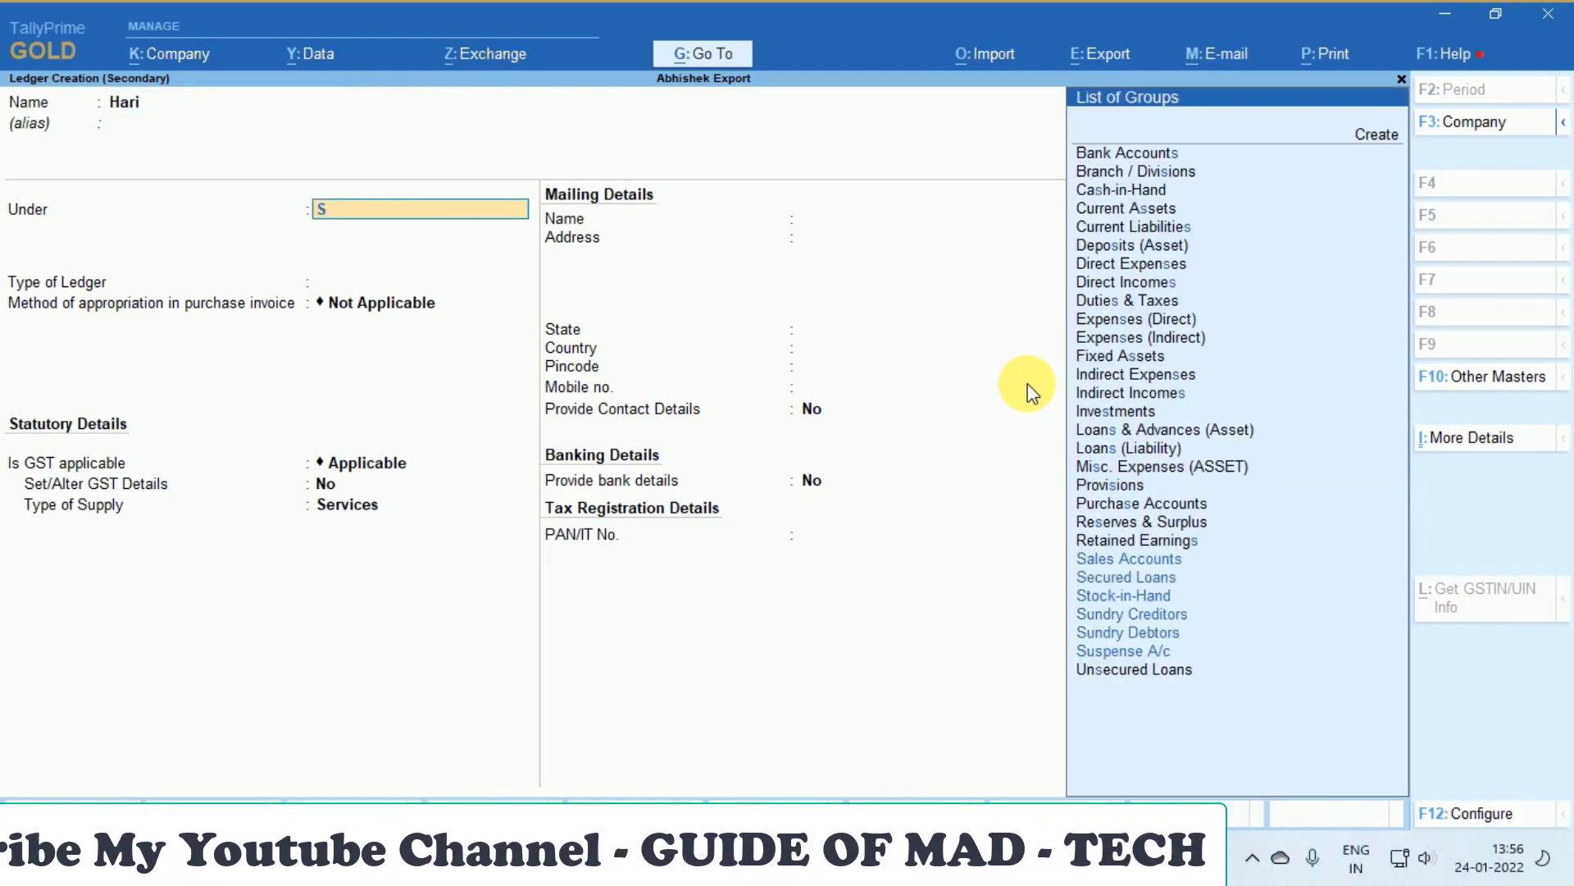
{"action": "type", "text": "u"}
{"action": "key", "text": "Return"}
{"action": "key", "text": "Return"}
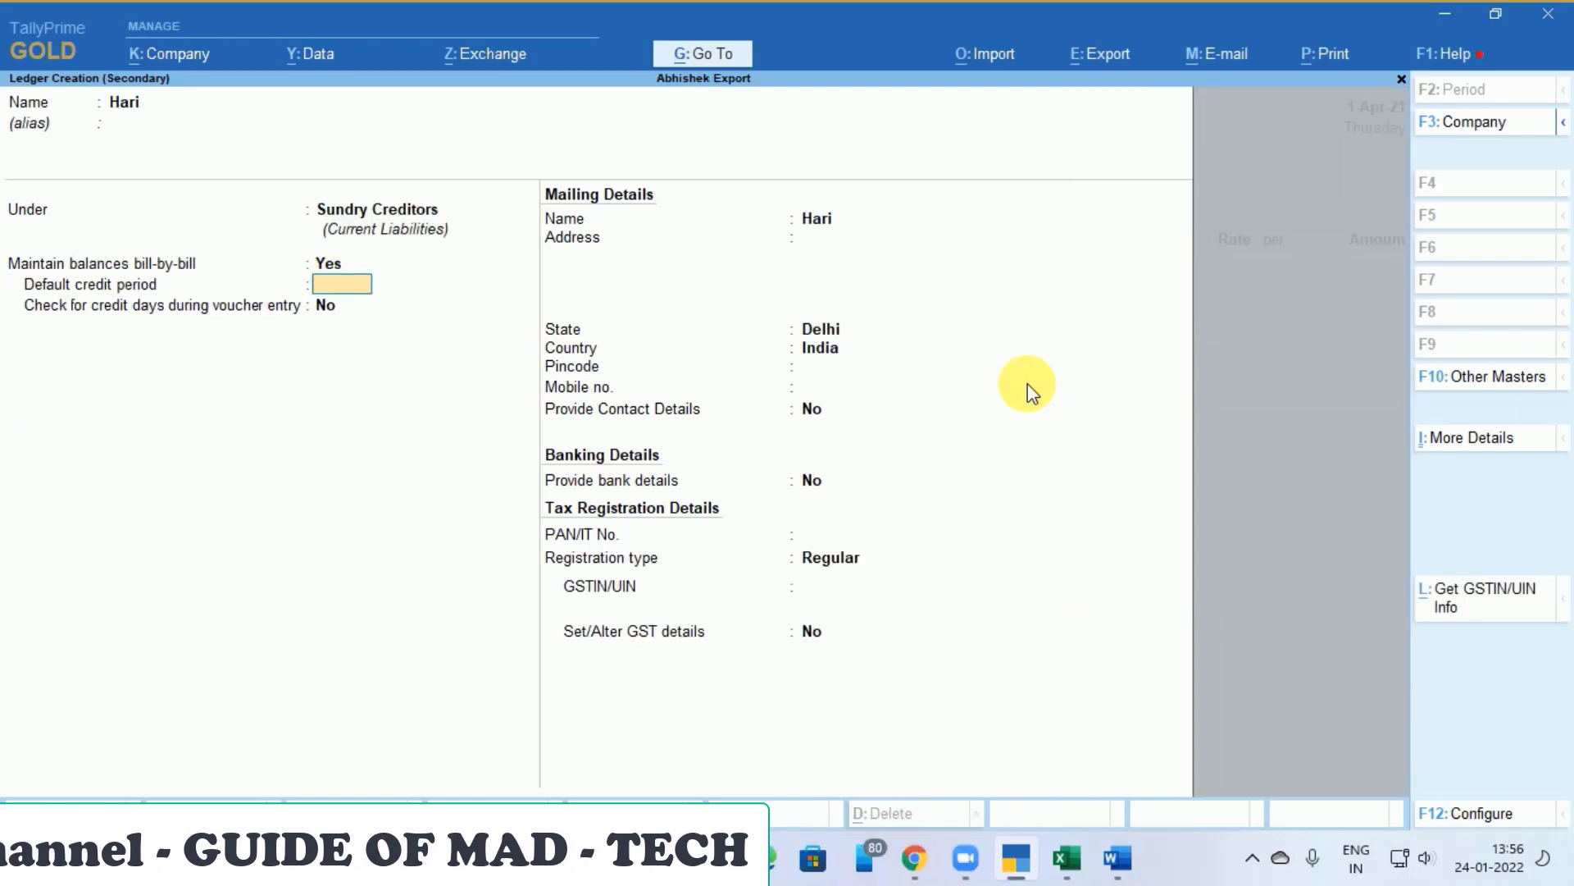
{"action": "key", "text": "Return"}
{"action": "key", "text": "ctrl+a"}
{"action": "key", "text": "Return"}
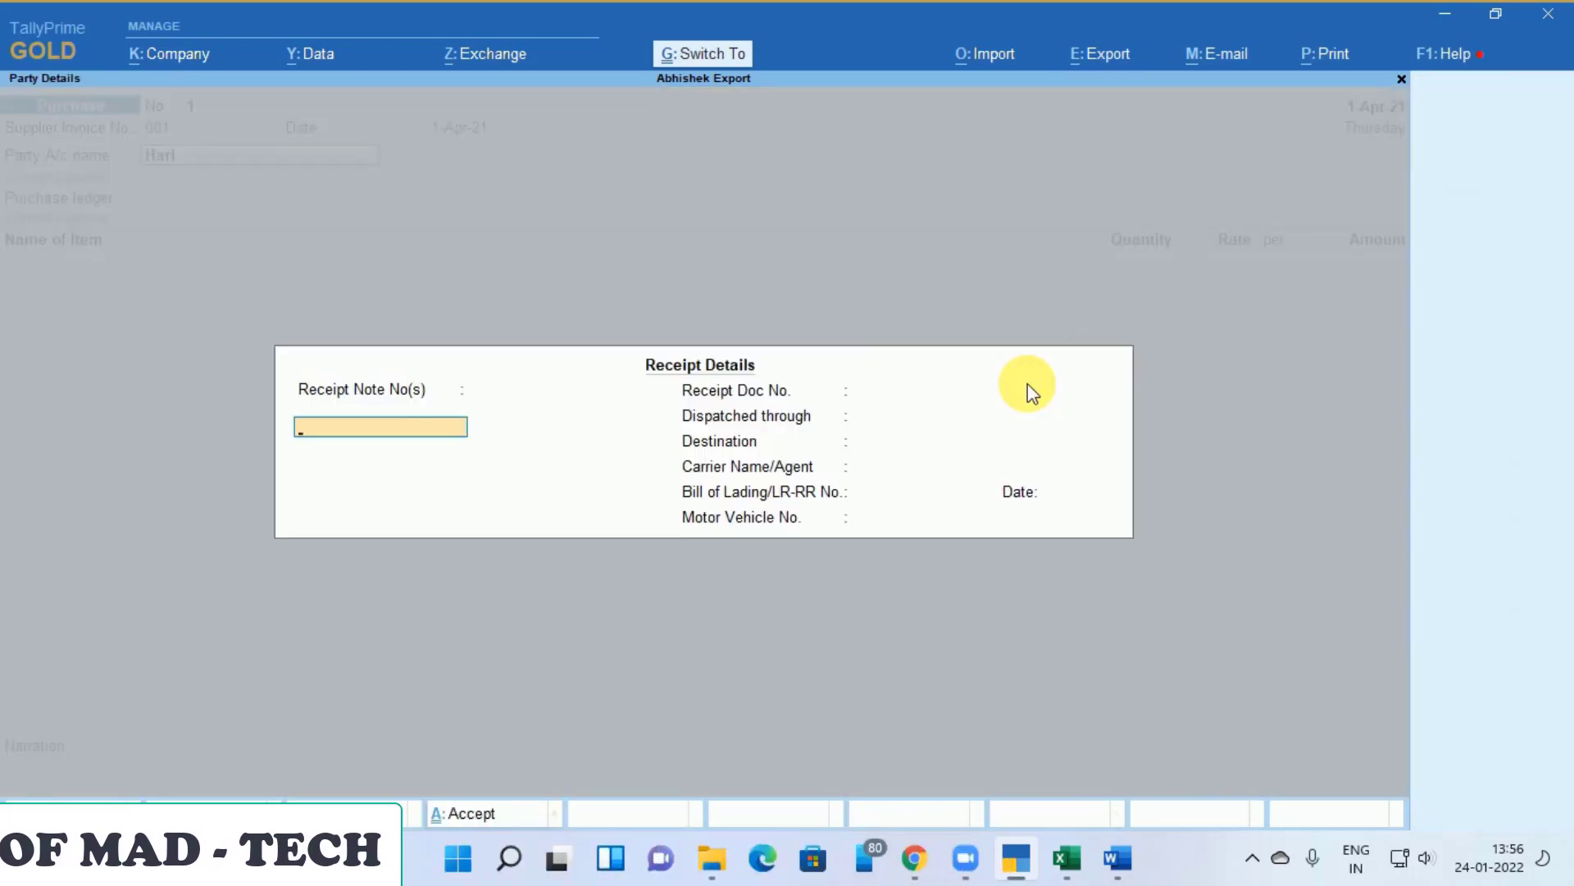
{"action": "key", "text": "ctrl+a"}
{"action": "key", "text": "ctrl+a"}
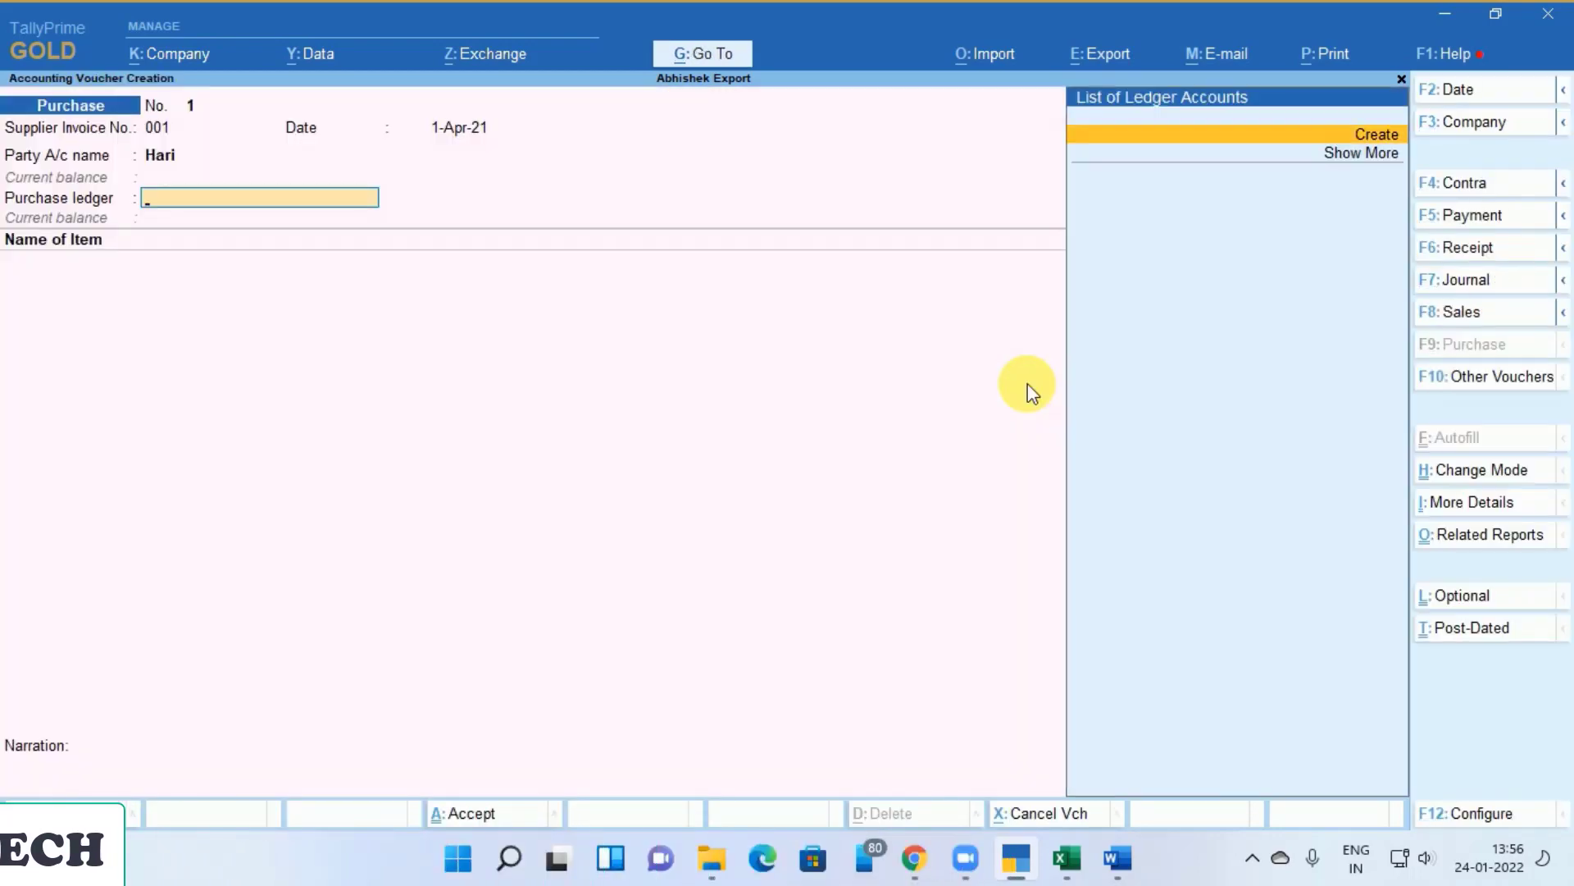
Create the ledger Purchase A/c under Purchase Accounts and use it as the voucher's purchase ledger
{"action": "key", "text": "Return"}
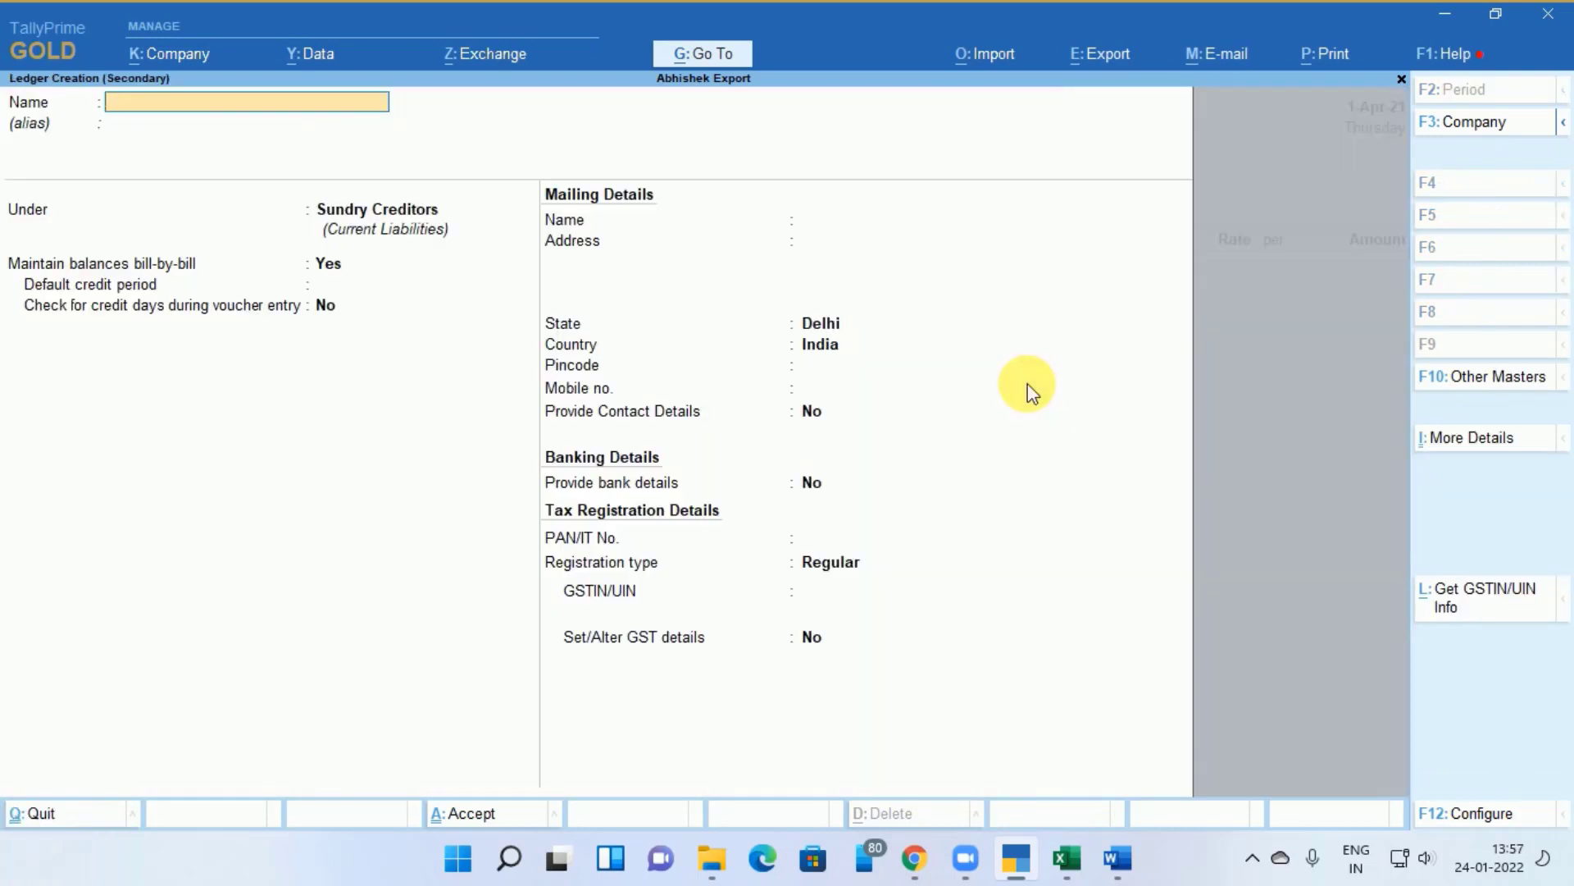
{"action": "type", "text": "Purchase a/c"}
{"action": "key", "text": "Return"}
{"action": "key", "text": "Return"}
{"action": "type", "text": "Pu"}
{"action": "key", "text": "Return"}
{"action": "key", "text": "Return"}
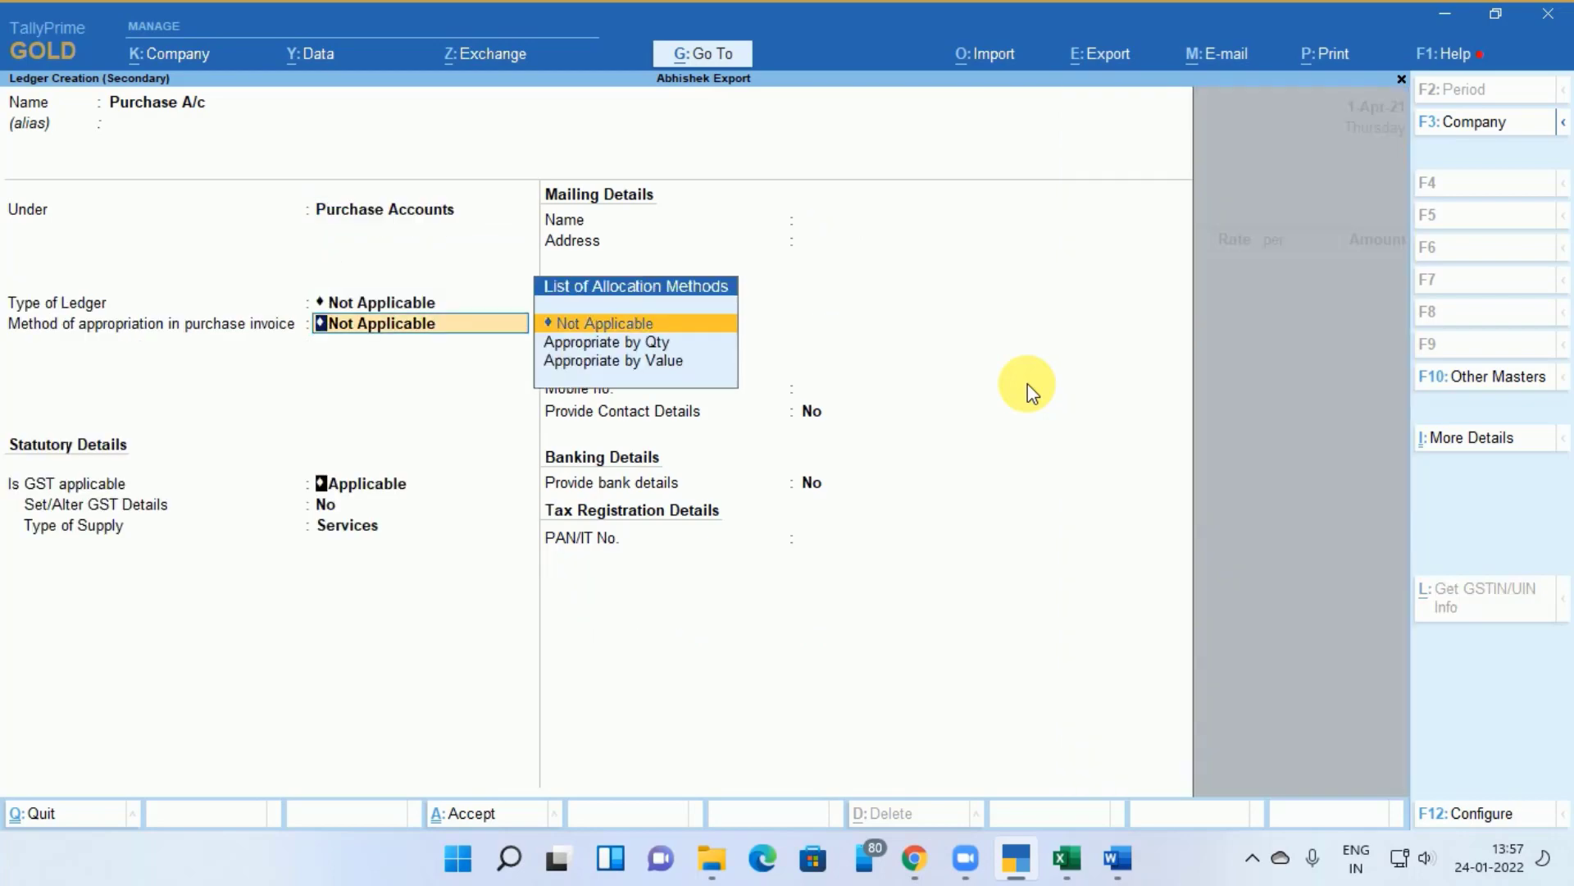
{"action": "key", "text": "Return"}
{"action": "key", "text": "Return"}
{"action": "key", "text": "ctrl+a"}
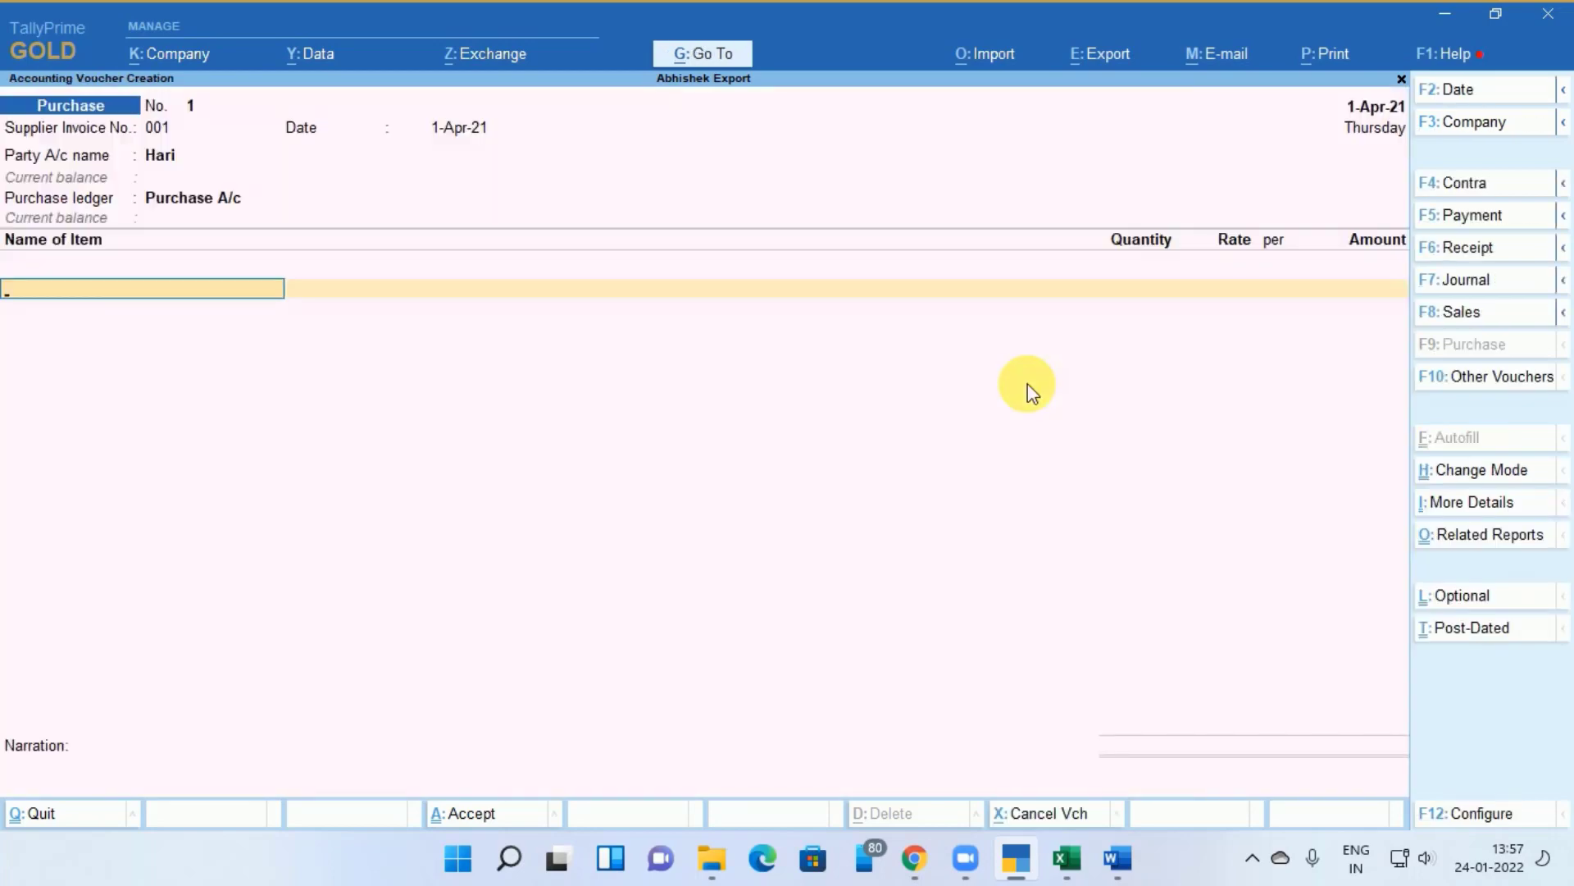
Start a new stock item named Shirt under the Primary group with its category left as Not Applicable
{"action": "key", "text": "alt+c"}
{"action": "type", "text": "Shi"}
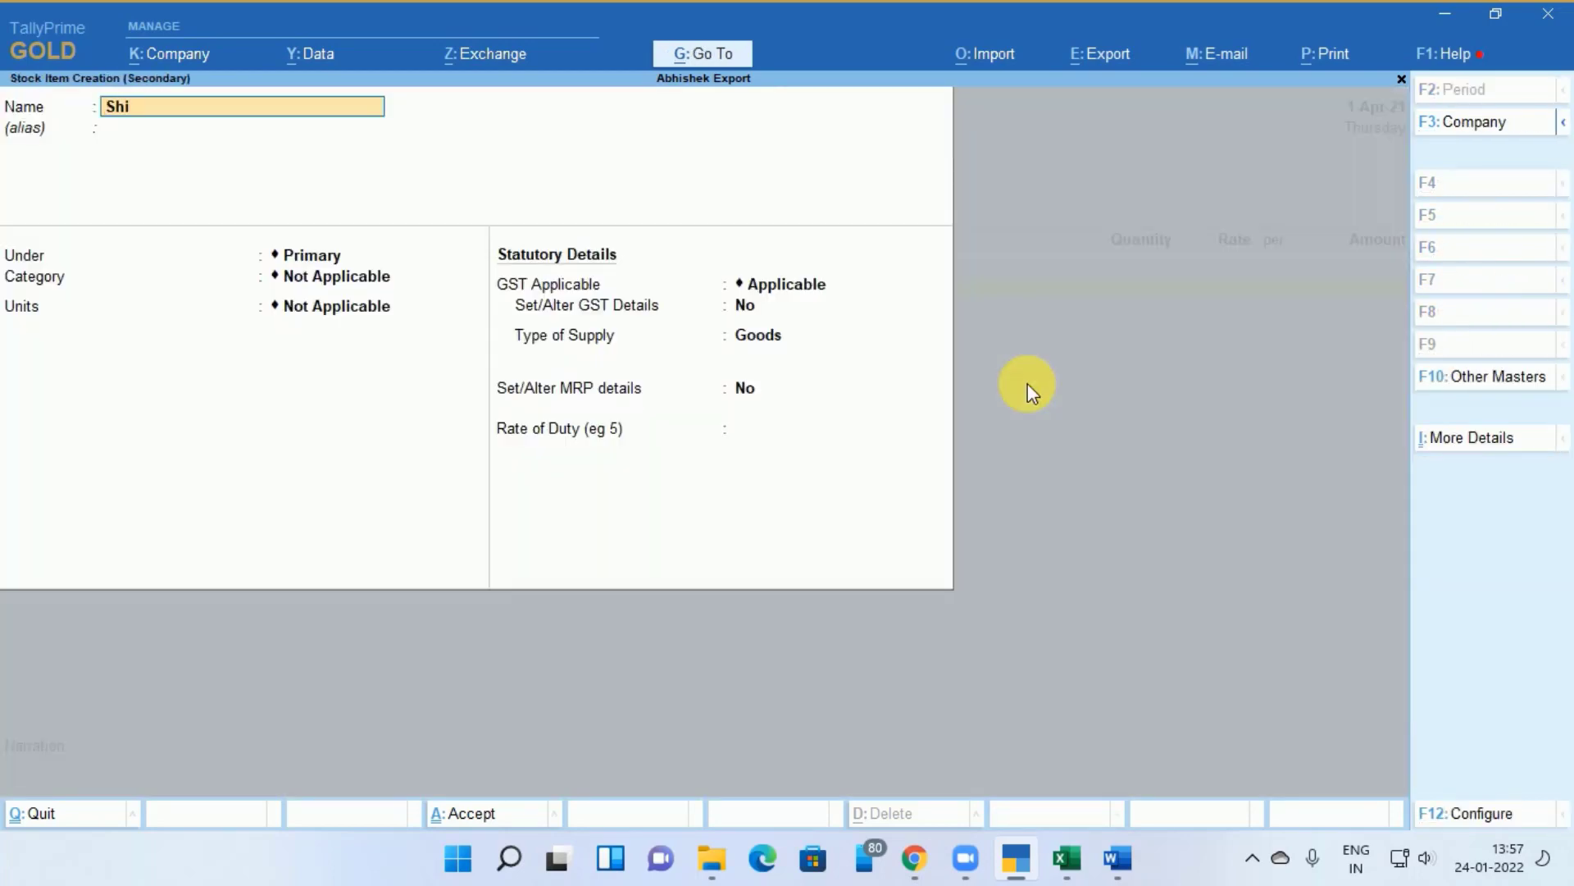
{"action": "type", "text": "rt"}
{"action": "key", "text": "Return"}
{"action": "key", "text": "Return"}
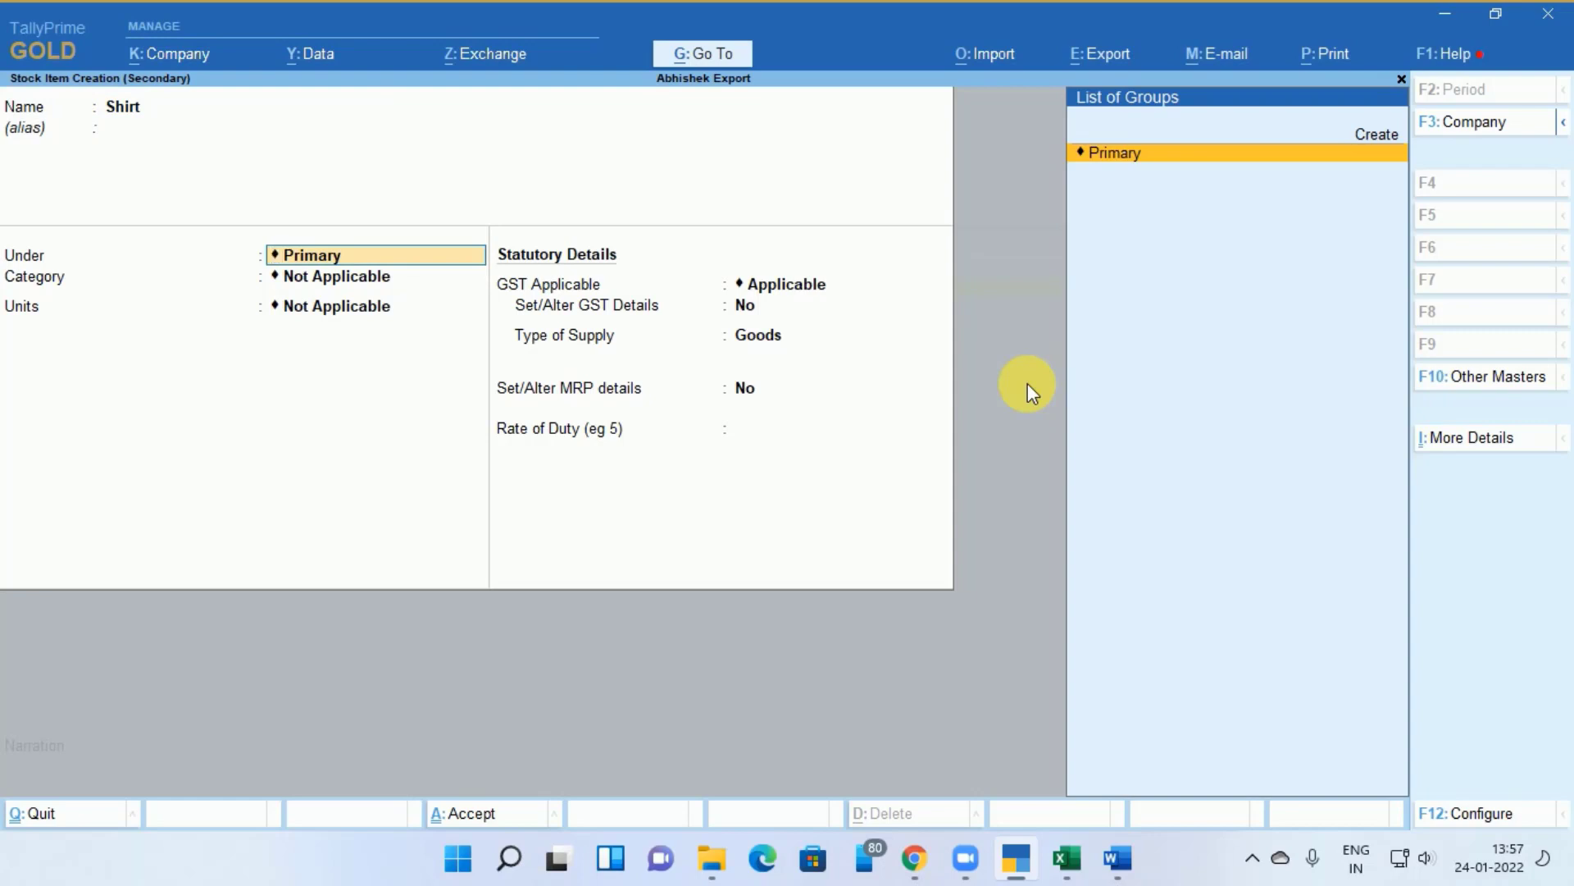
{"action": "key", "text": "Return"}
{"action": "key", "text": "Return"}
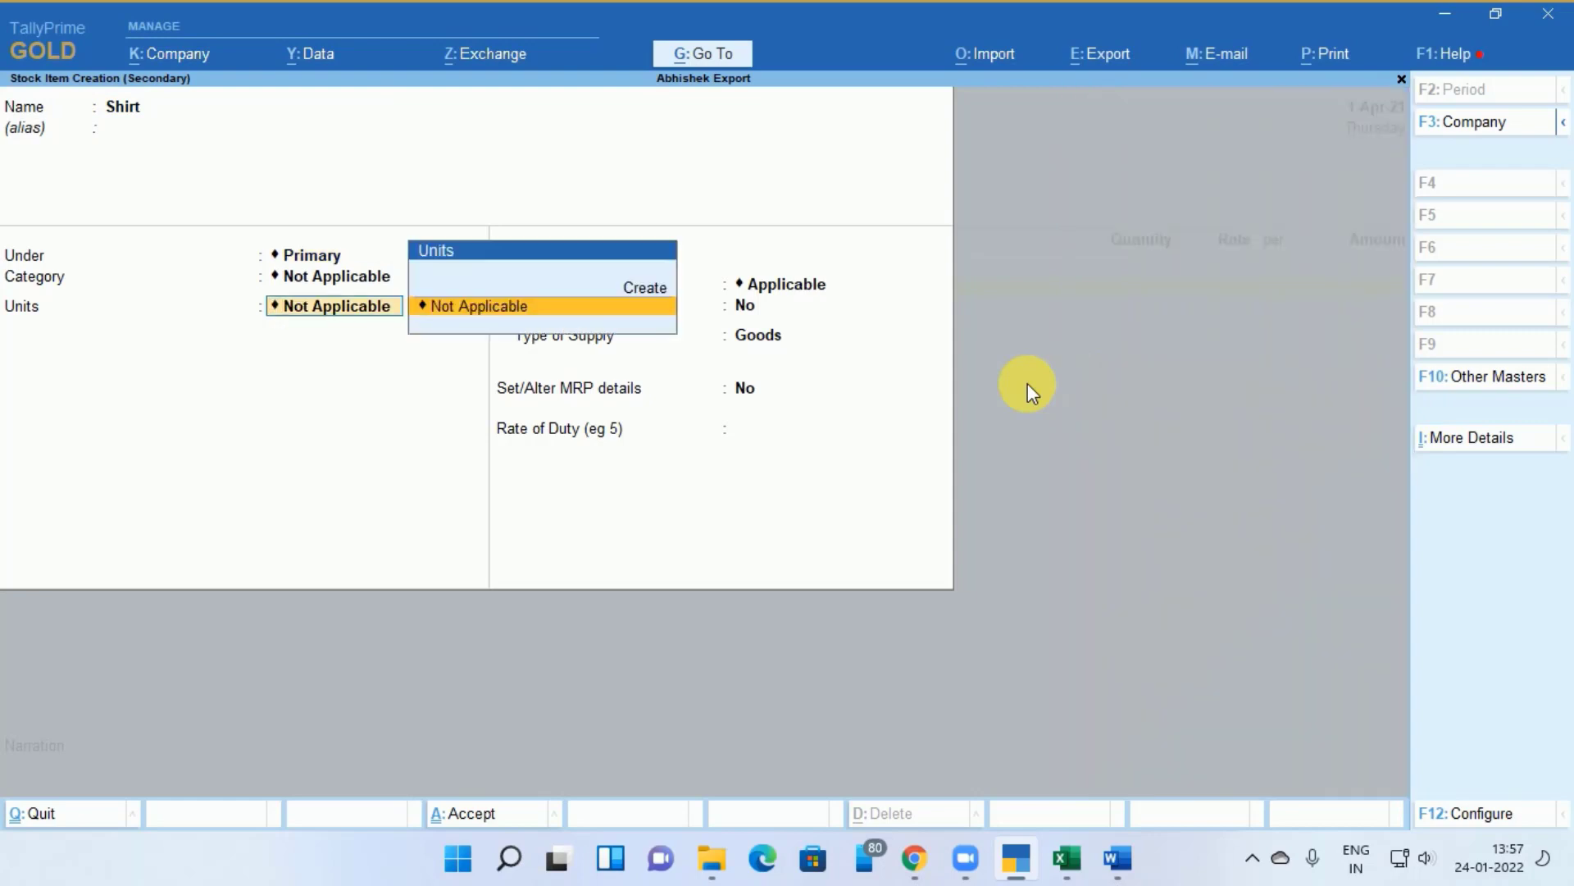
Create a simple unit with the symbol pcs for the Shirt item and save the stock item
{"action": "key", "text": "alt+c"}
{"action": "type", "text": "pcs"}
{"action": "key", "text": "Return"}
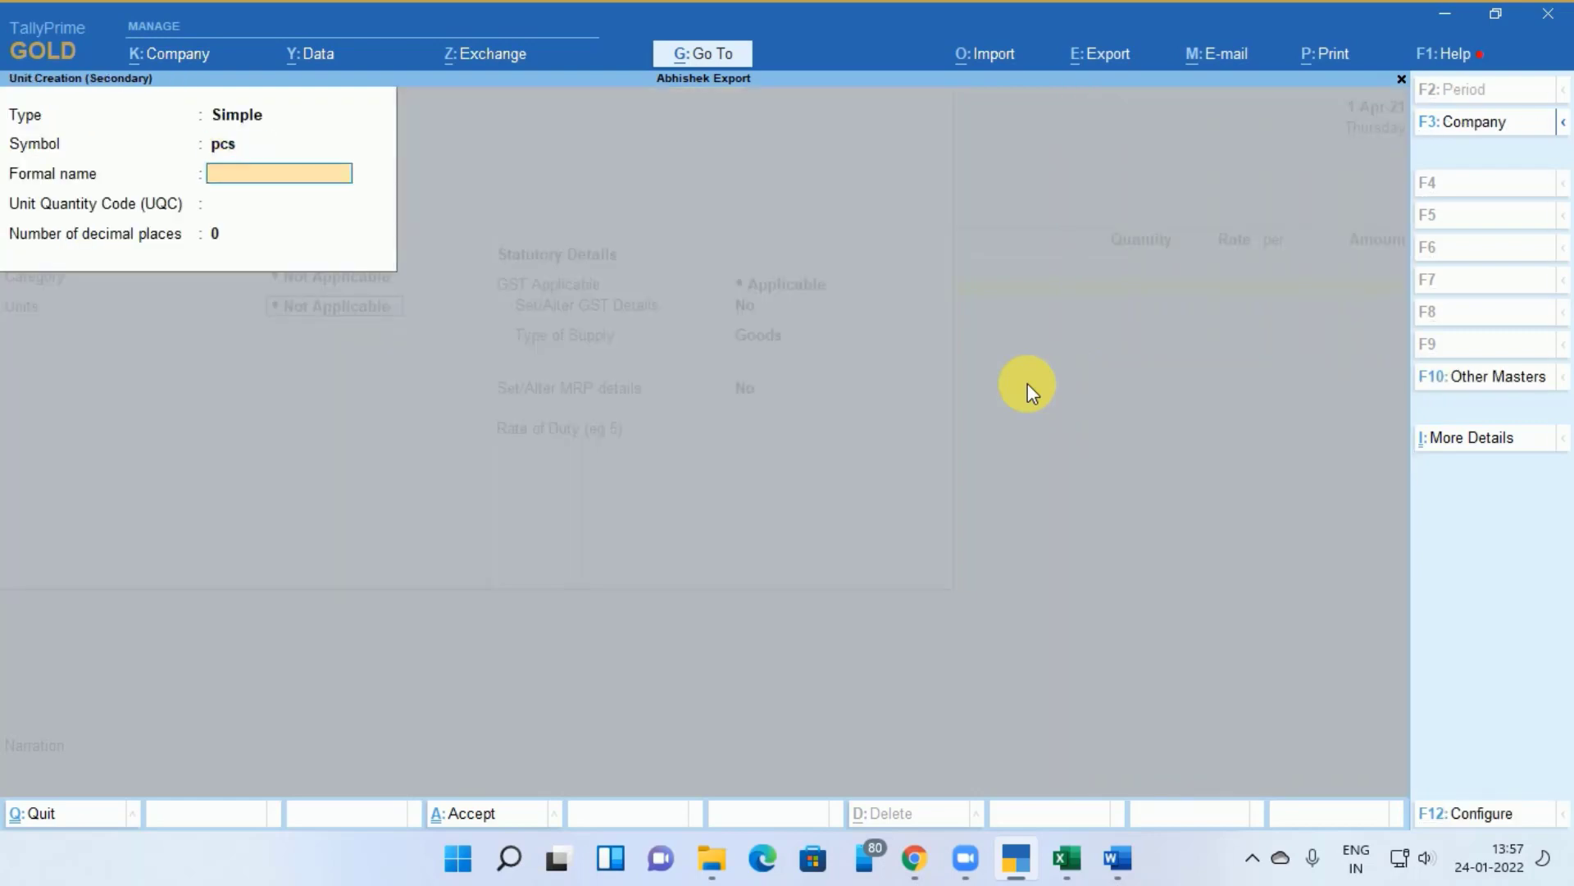
{"action": "key", "text": "Return"}
{"action": "type", "text": "pcs"}
{"action": "key", "text": "Return"}
{"action": "key", "text": "Return"}
{"action": "key", "text": "Return"}
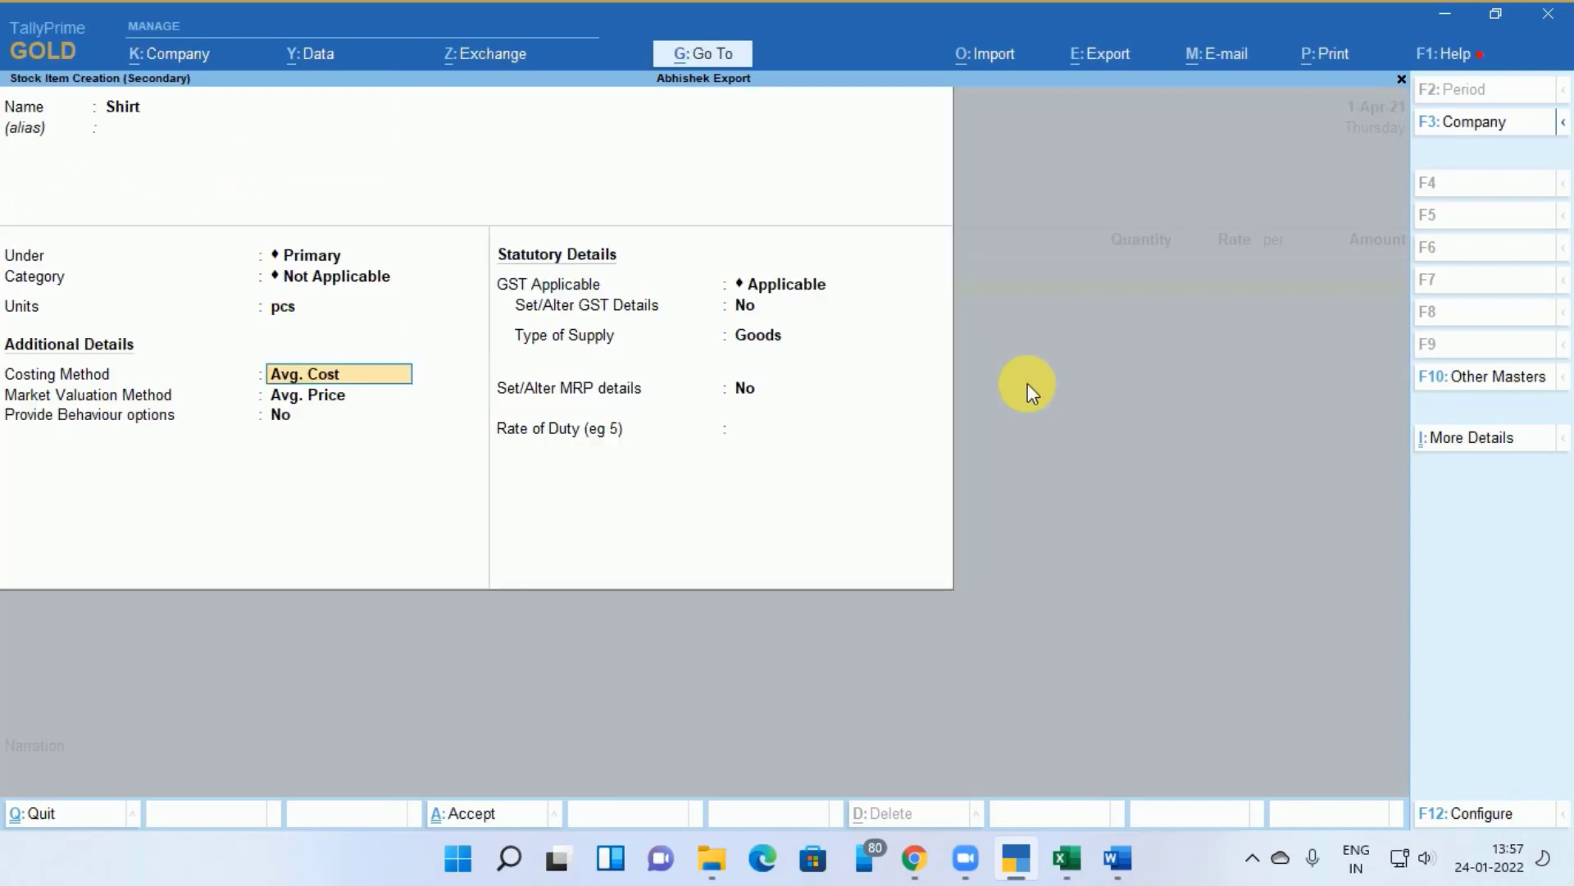
{"action": "key", "text": "Return"}
{"action": "key", "text": "Return"}
{"action": "key", "text": "ctrl+a"}
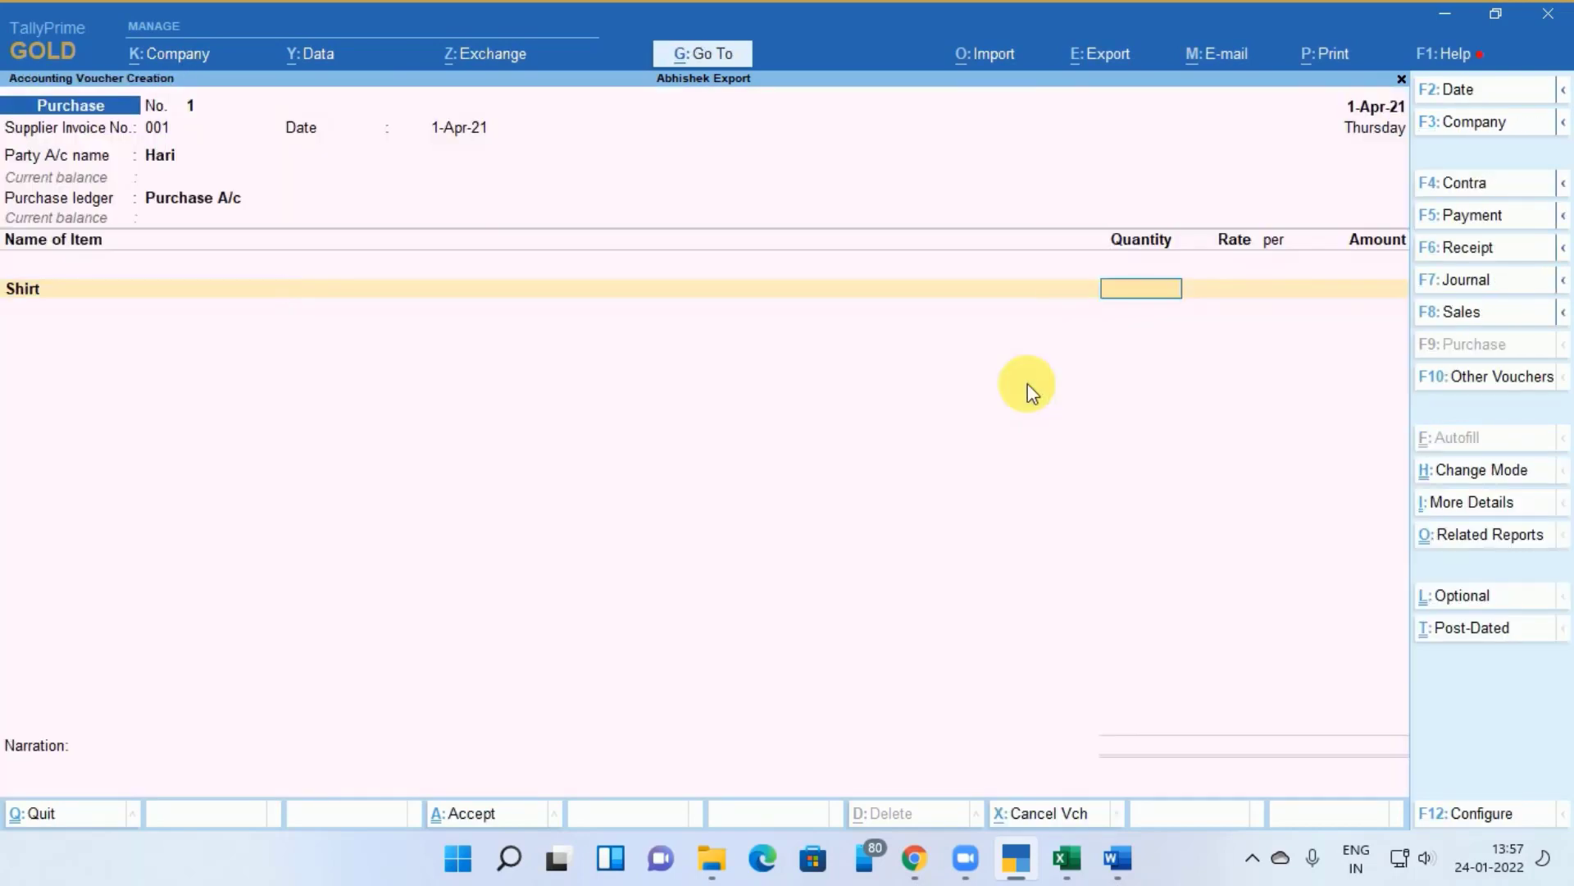
Enter 18 pcs of Shirt at a rate of 1,800 and save the purchase voucher without a narration
{"action": "type", "text": "18"}
{"action": "key", "text": "Return"}
{"action": "type", "text": "1"}
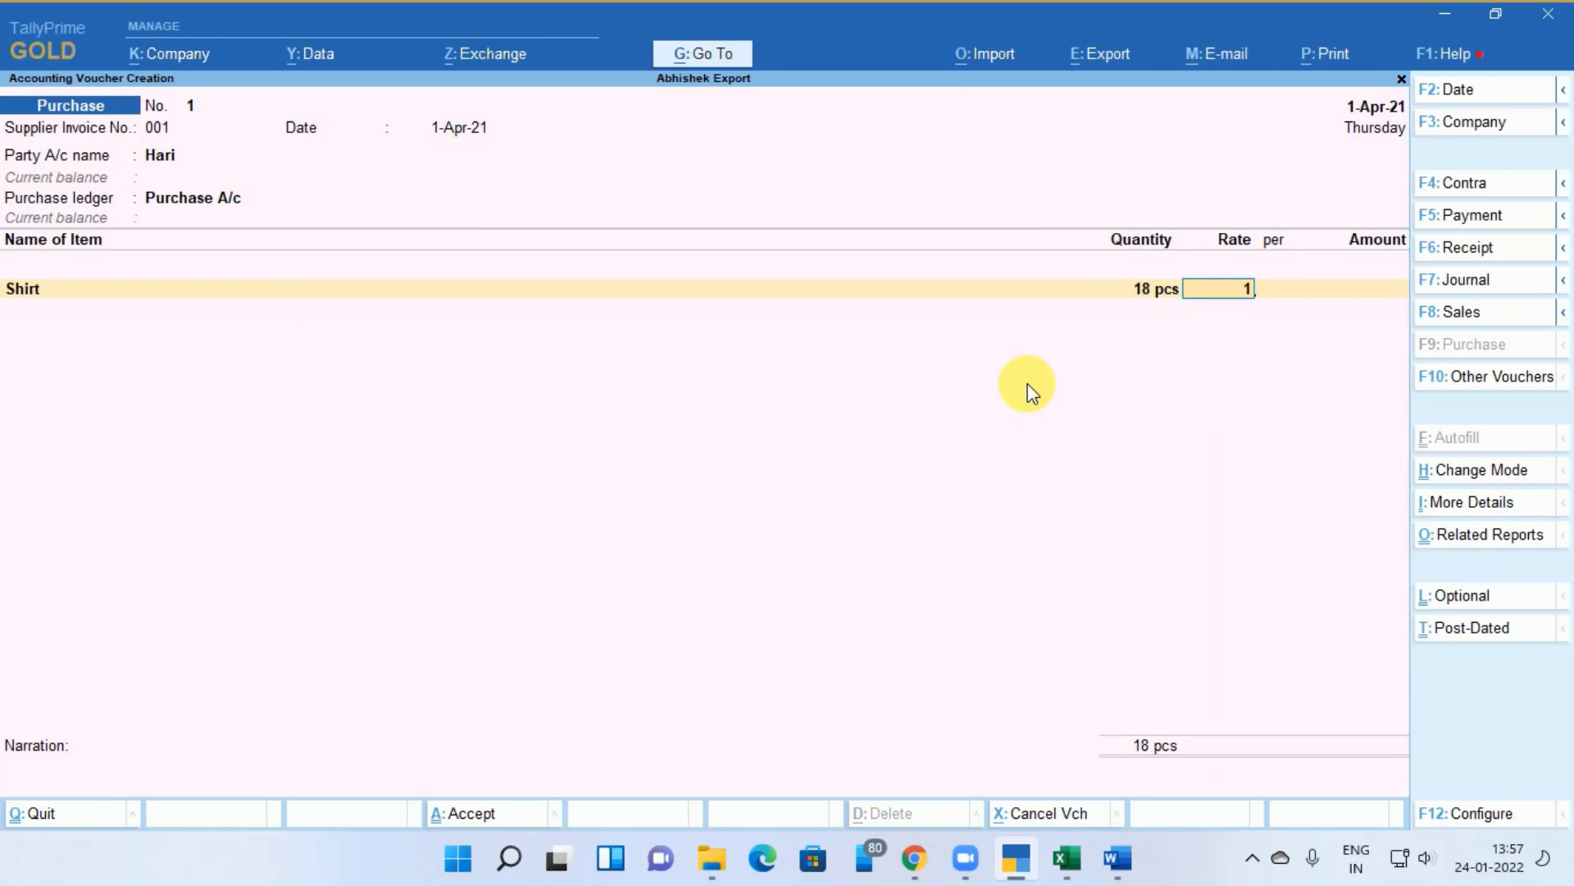
{"action": "type", "text": ",800"}
{"action": "key", "text": "Return"}
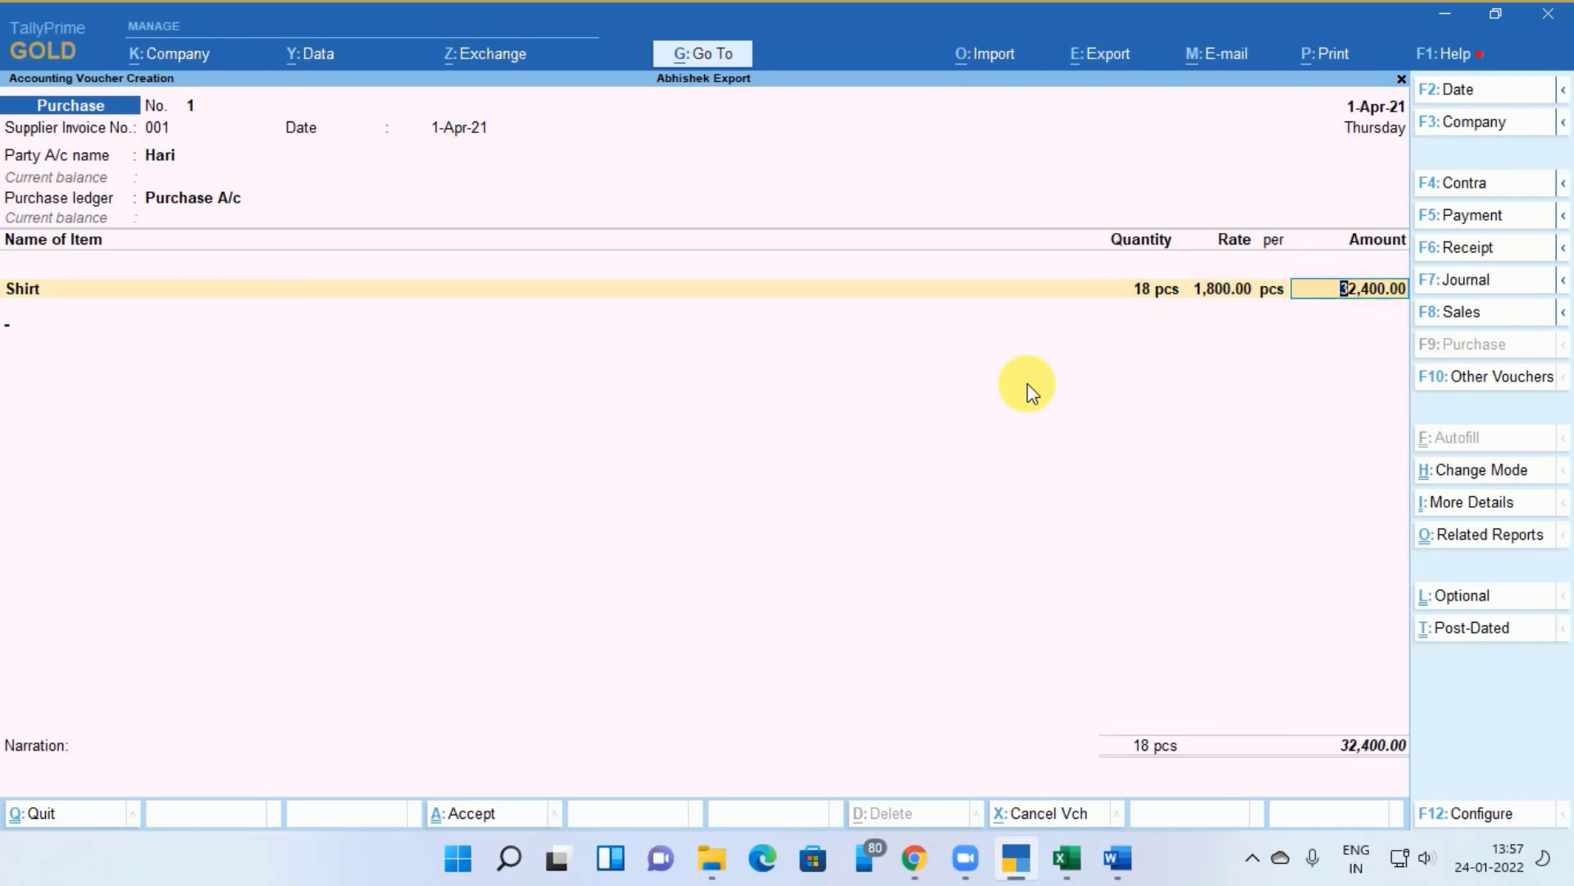
{"action": "key", "text": "Return"}
{"action": "key", "text": "Return"}
{"action": "key", "text": "Return"}
{"action": "key", "text": "Return"}
{"action": "key", "text": "Return"}
{"action": "key", "text": "Return"}
{"action": "key", "text": "Return"}
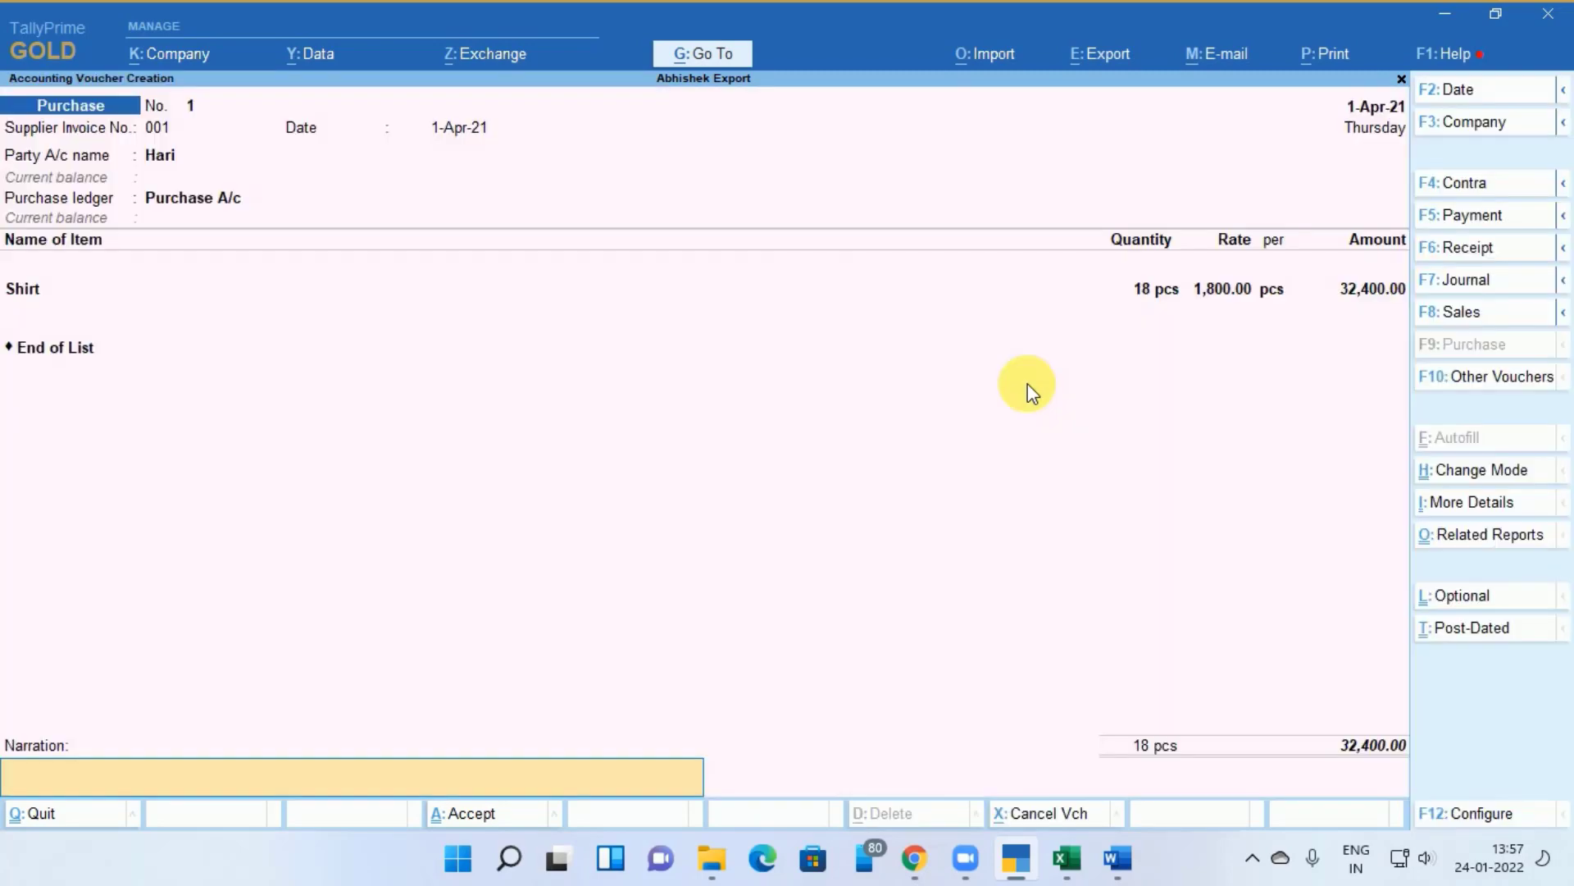
{"action": "key", "text": "Return"}
{"action": "key", "text": "Return"}
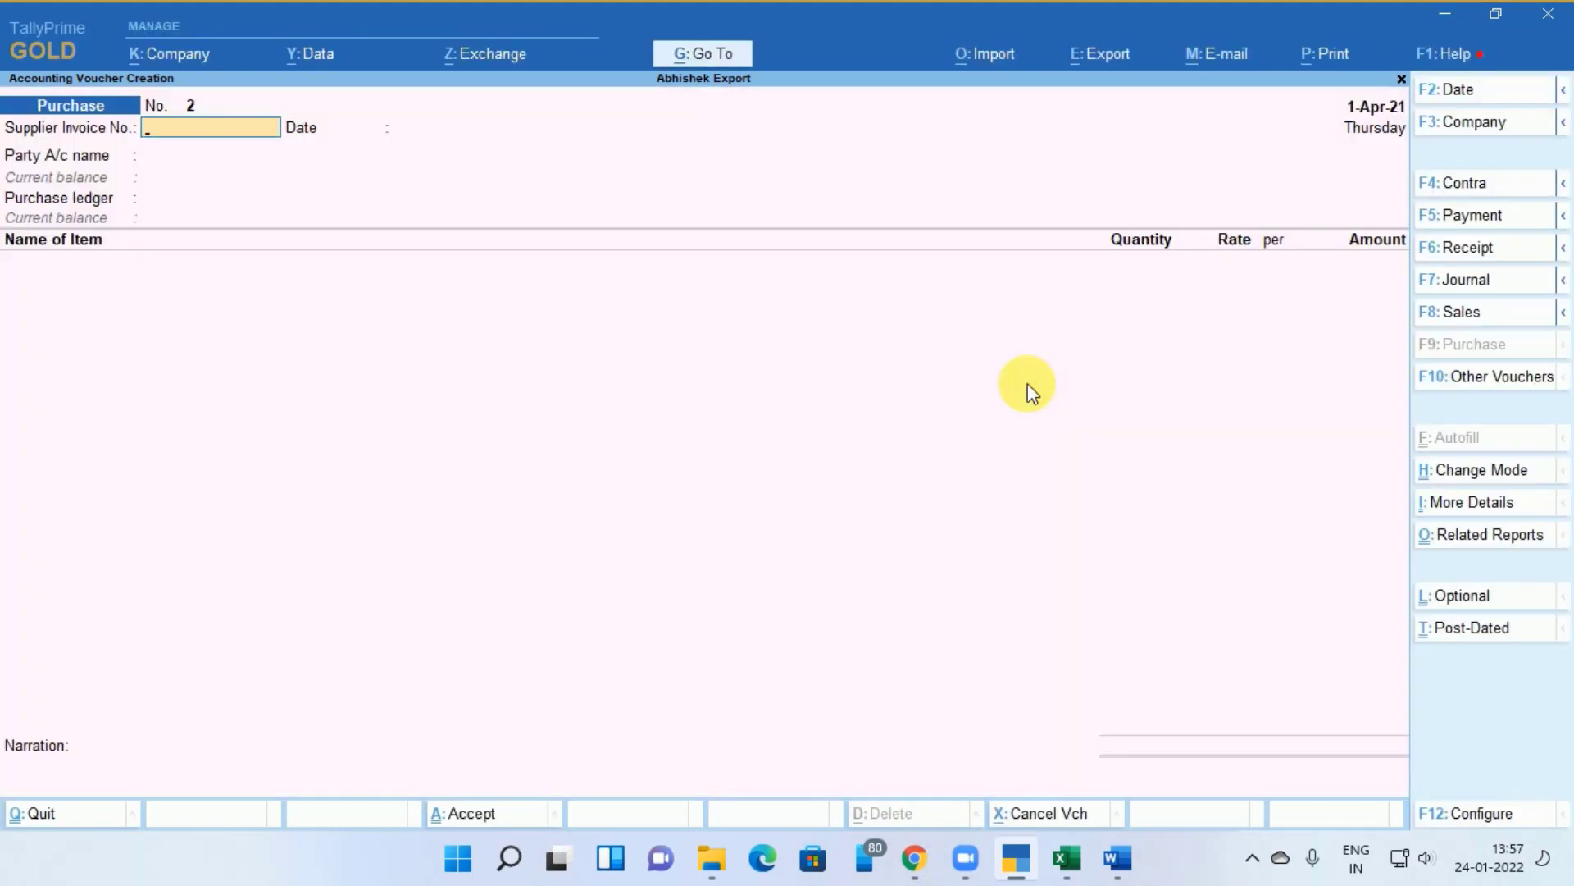
Start a payment voucher and debit a new ledger named Wages created under Indirect Expenses
{"action": "key", "text": "F5"}
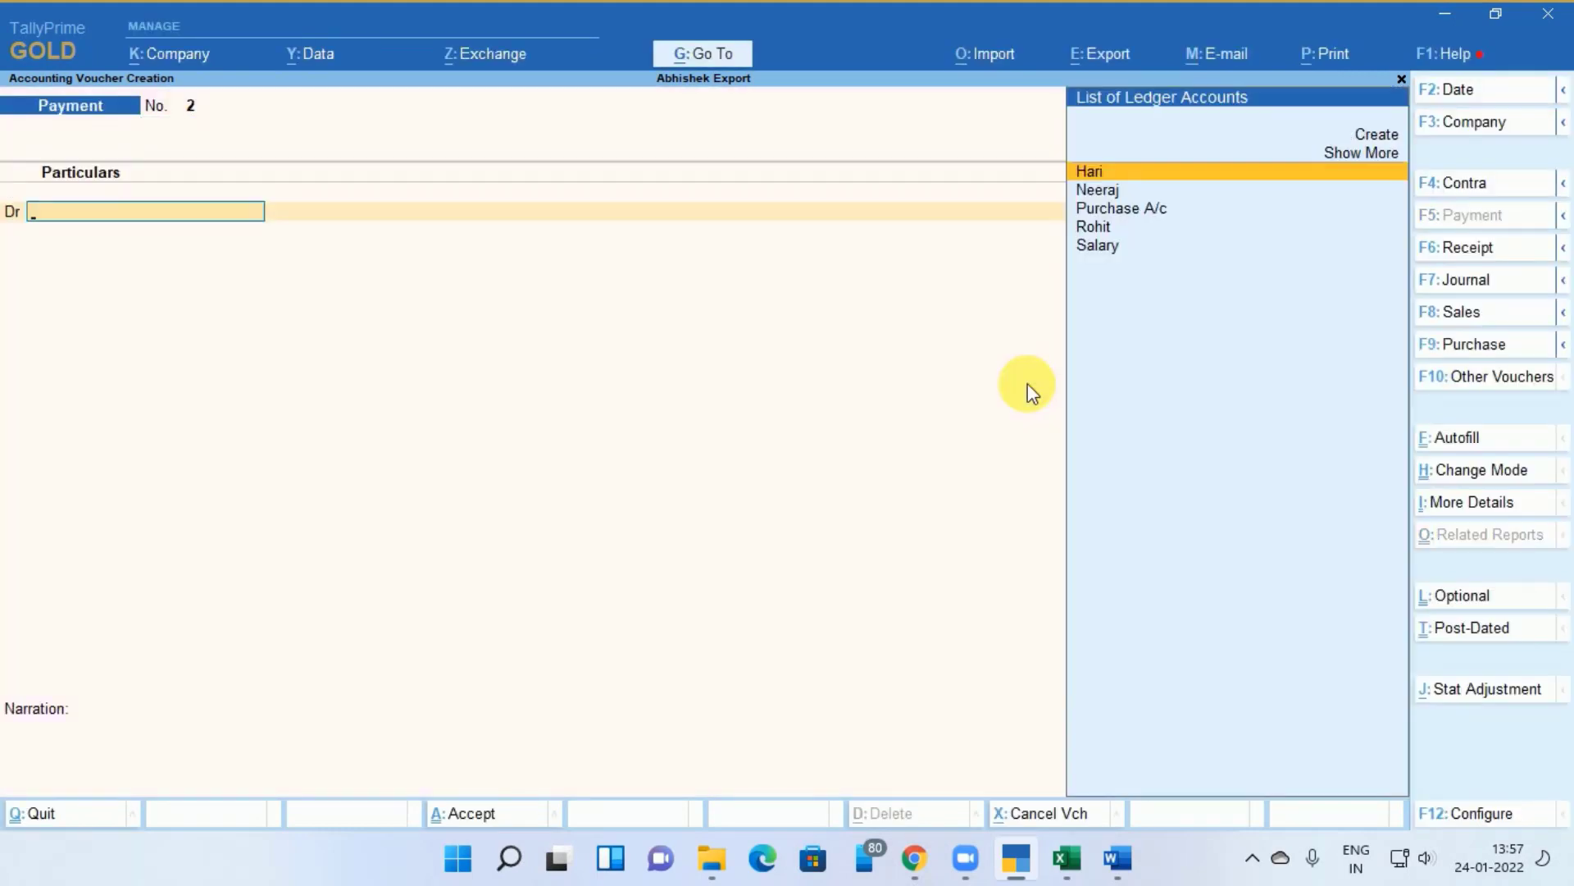
{"action": "key", "text": "Up"}
{"action": "key", "text": "Up"}
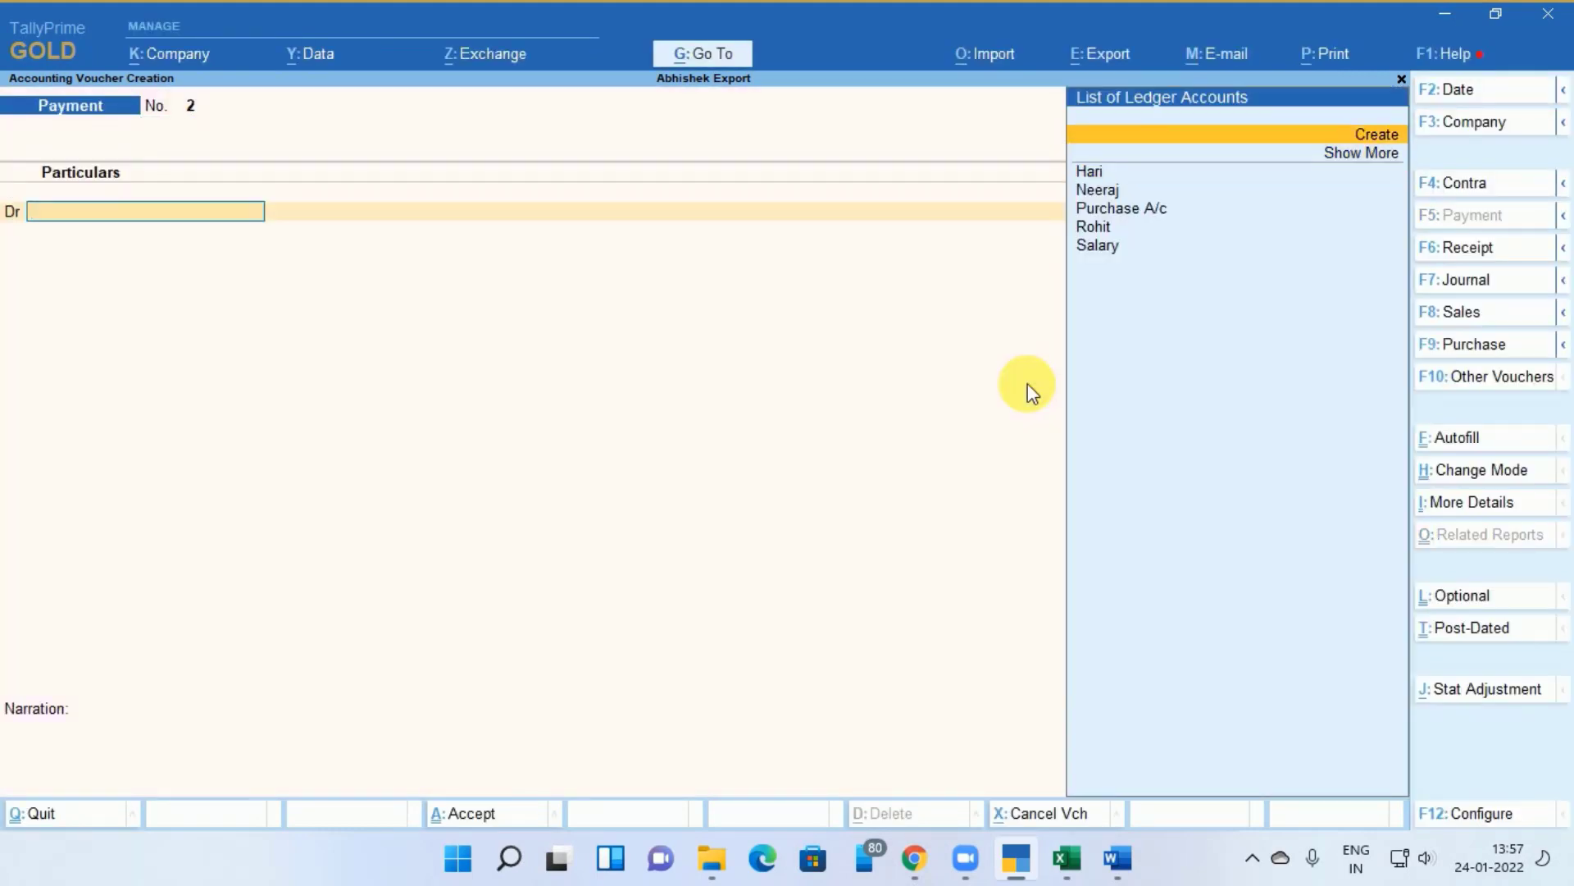
{"action": "key", "text": "Return"}
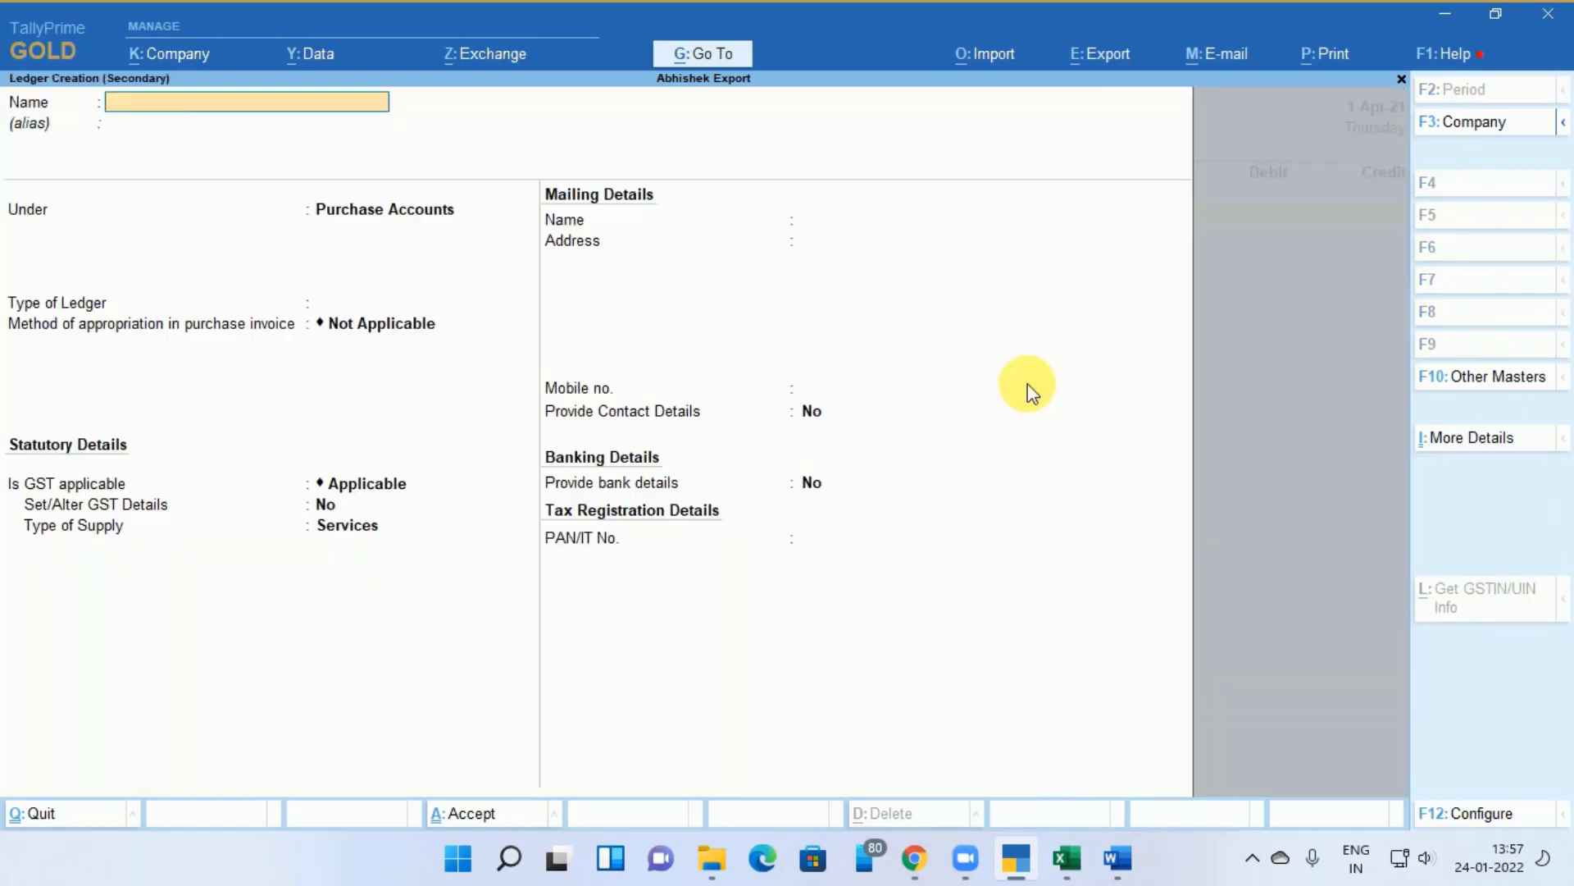
{"action": "key", "text": "Return"}
{"action": "key", "text": "Return"}
{"action": "type", "text": "In"}
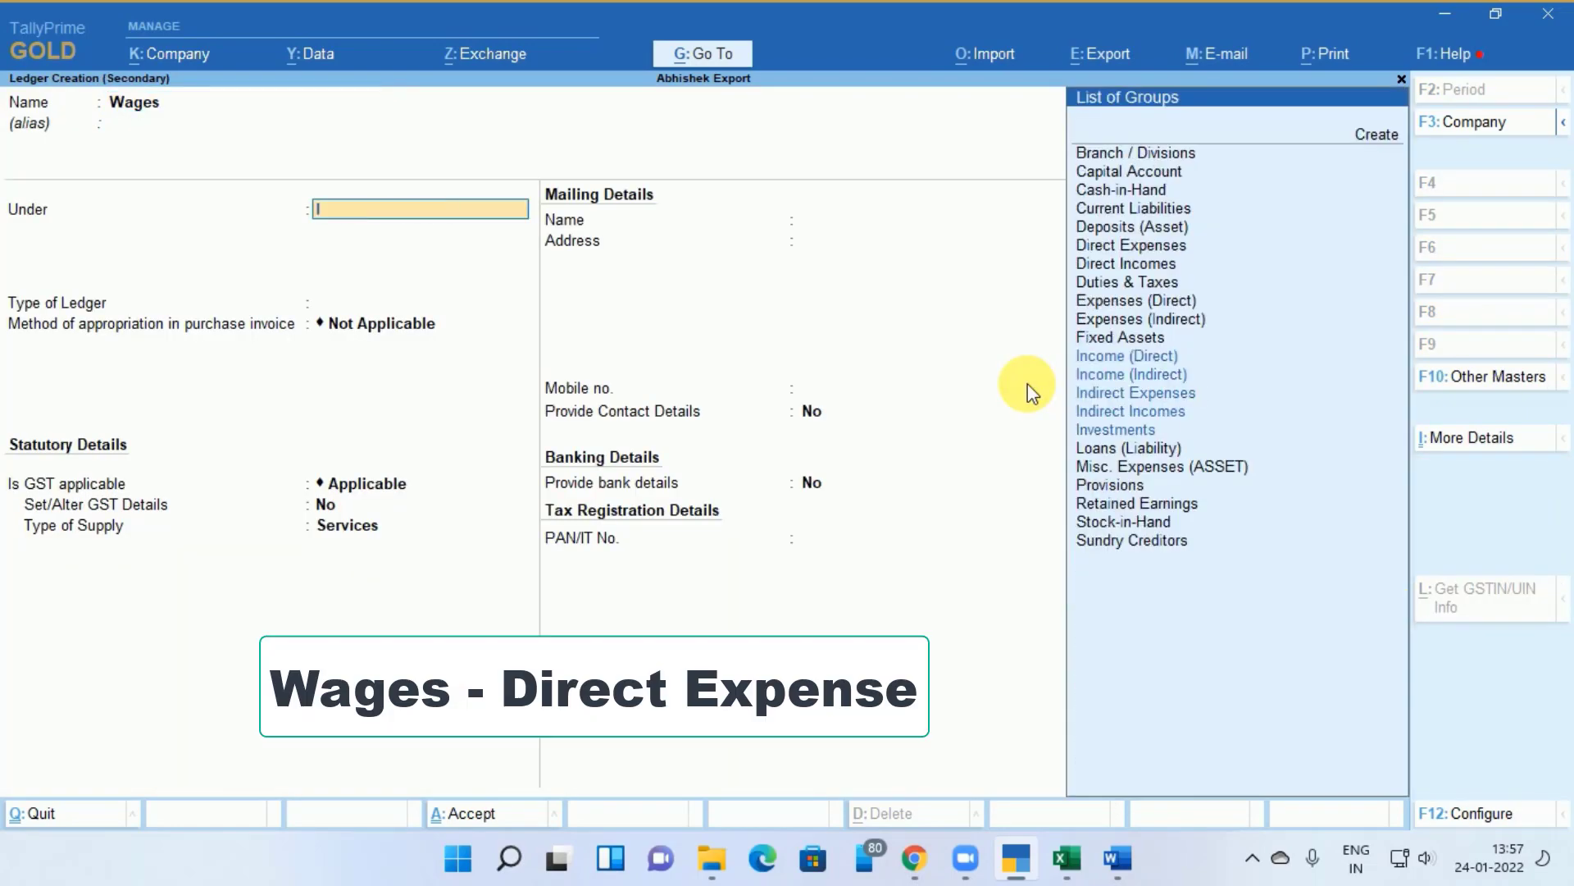
{"action": "key", "text": "Down"}
{"action": "key", "text": "Down"}
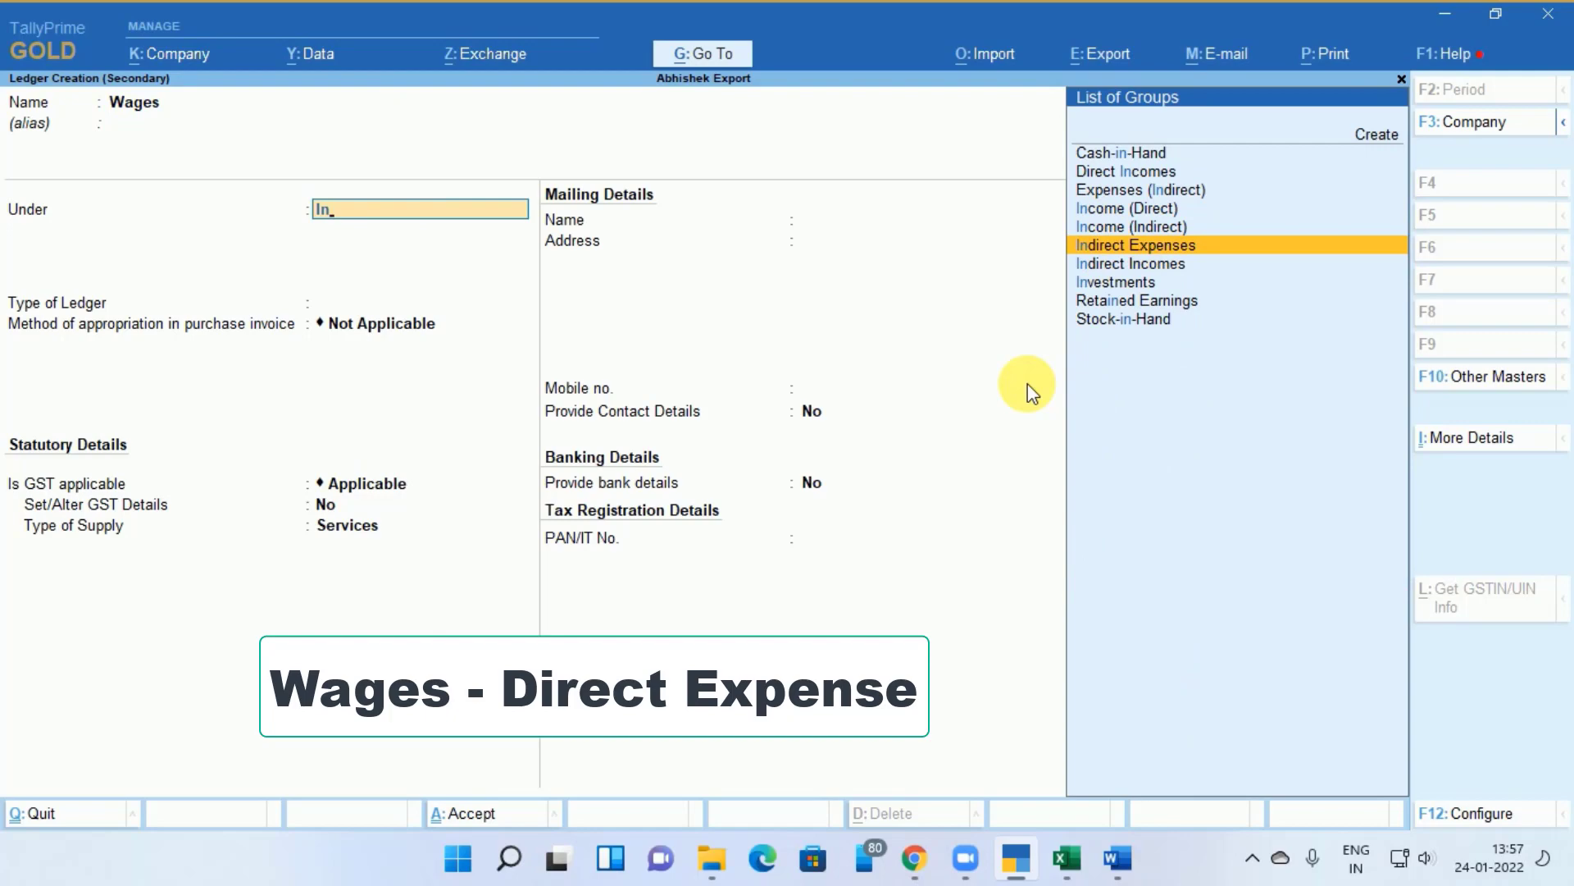
{"action": "key", "text": "Return"}
{"action": "key", "text": "ctrl+a"}
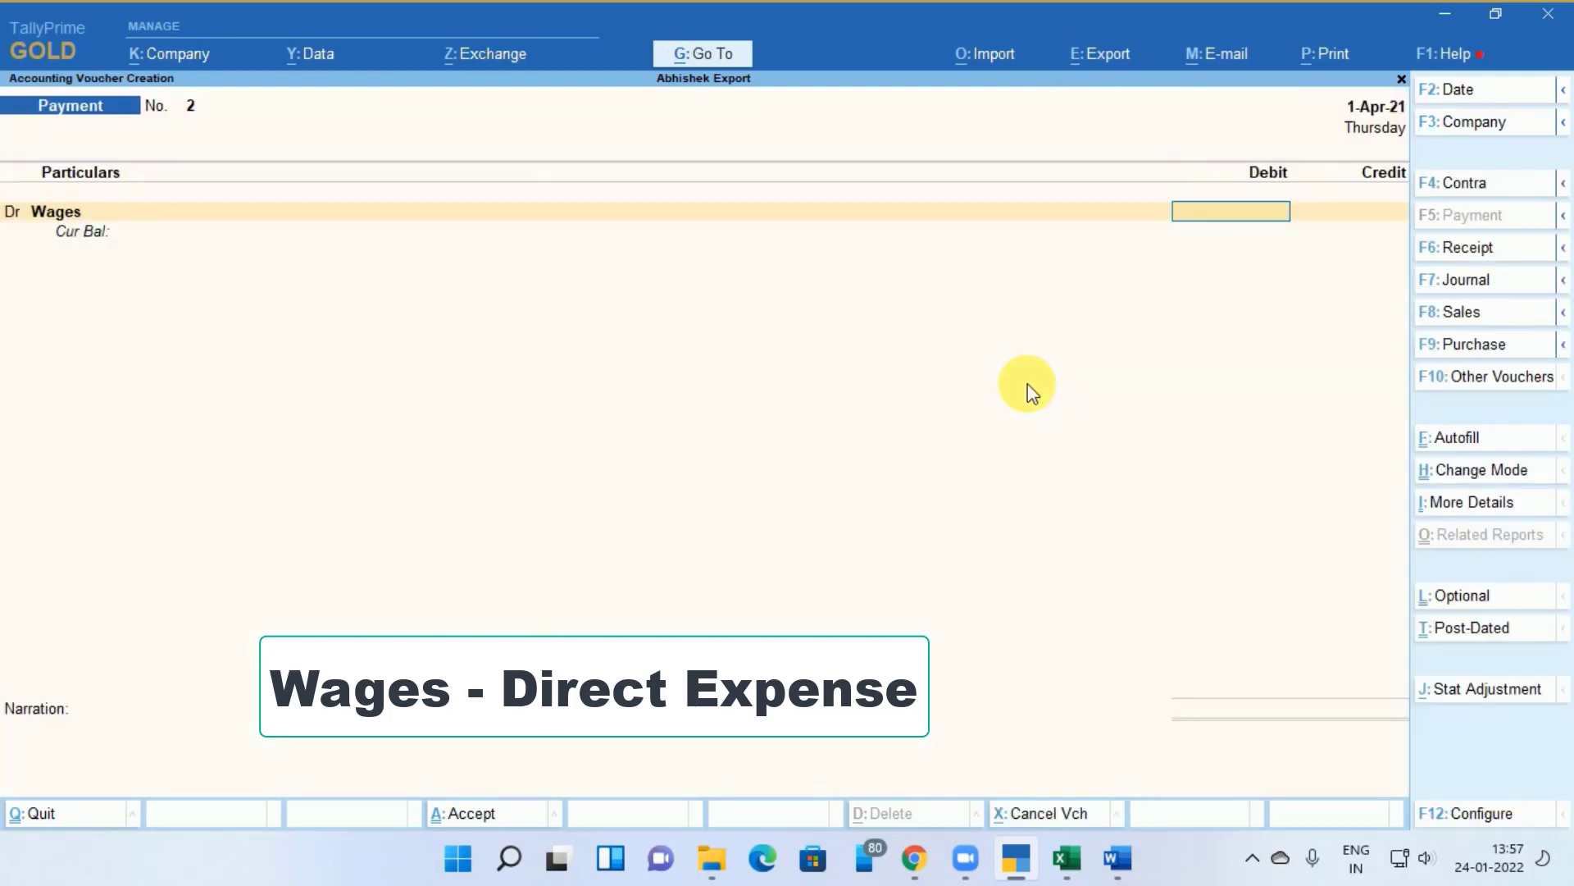
Enter 18,000 for Wages, credit Cash with the same amount, and save the payment voucher without a narration
{"action": "type", "text": "18000"}
{"action": "key", "text": "Return"}
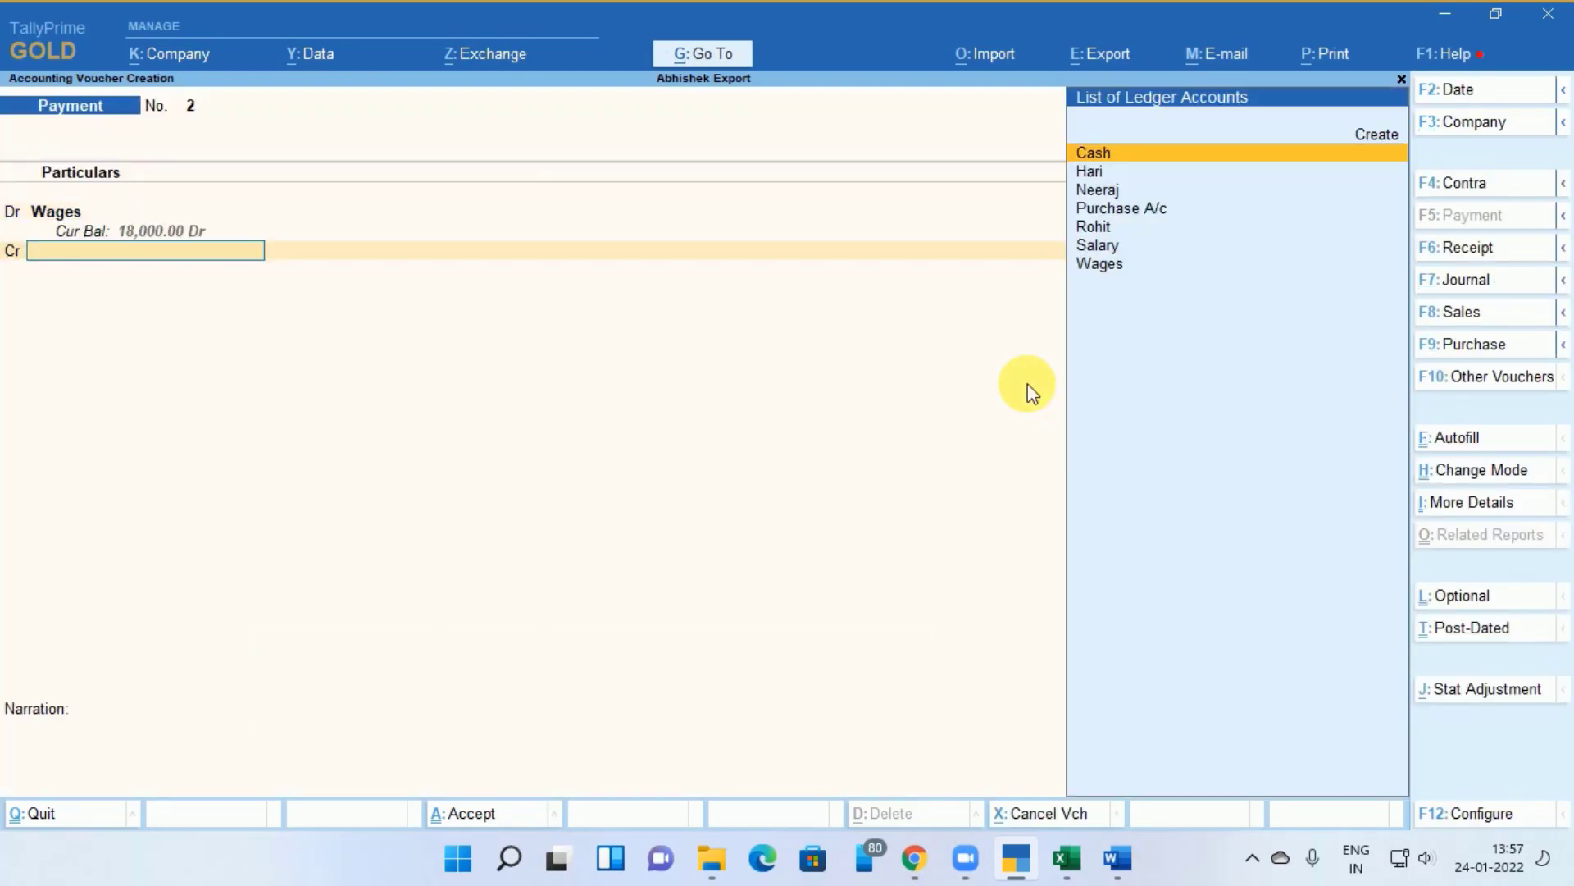
{"action": "key", "text": "Return"}
{"action": "key", "text": "Return"}
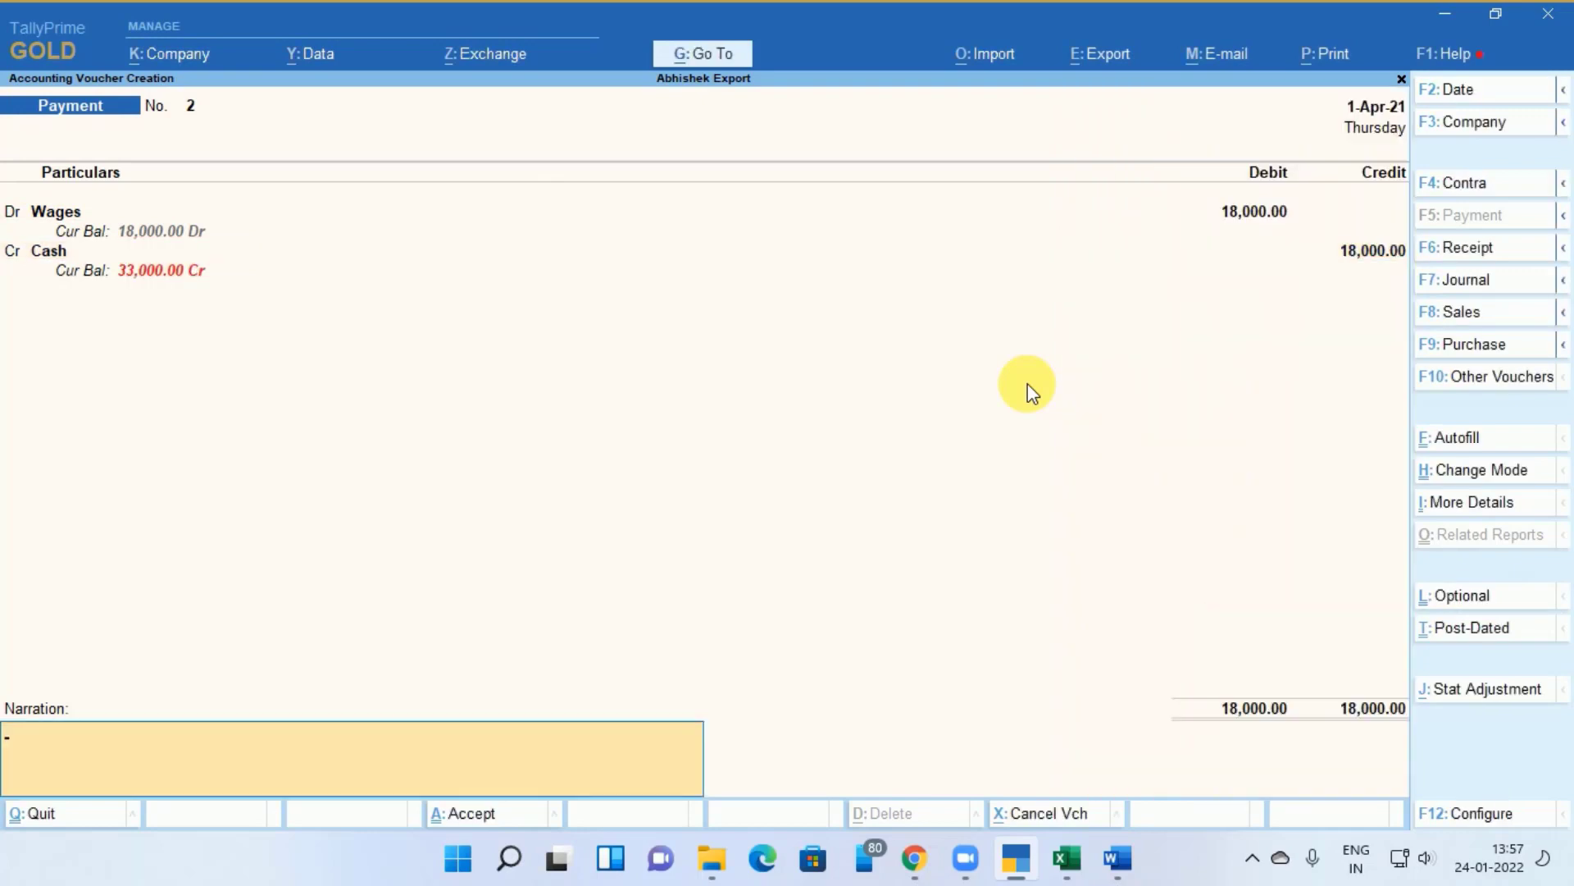
{"action": "key", "text": "Return"}
{"action": "key", "text": "Return"}
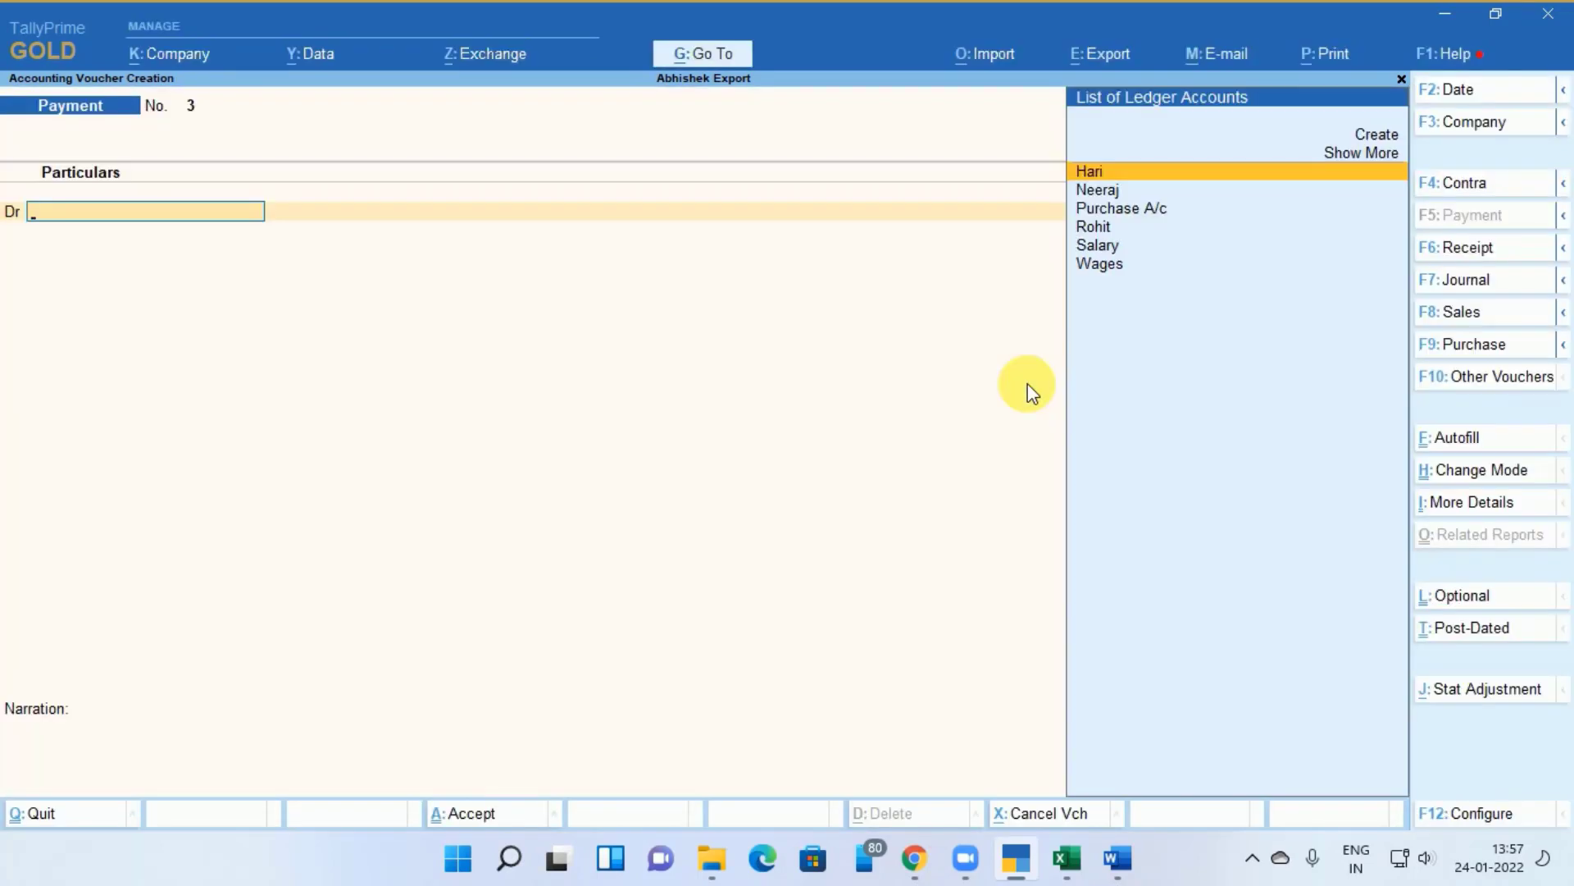
Leave voucher entry and open the Day Book of Abhishek Export from the additional reports
{"action": "key", "text": "Escape"}
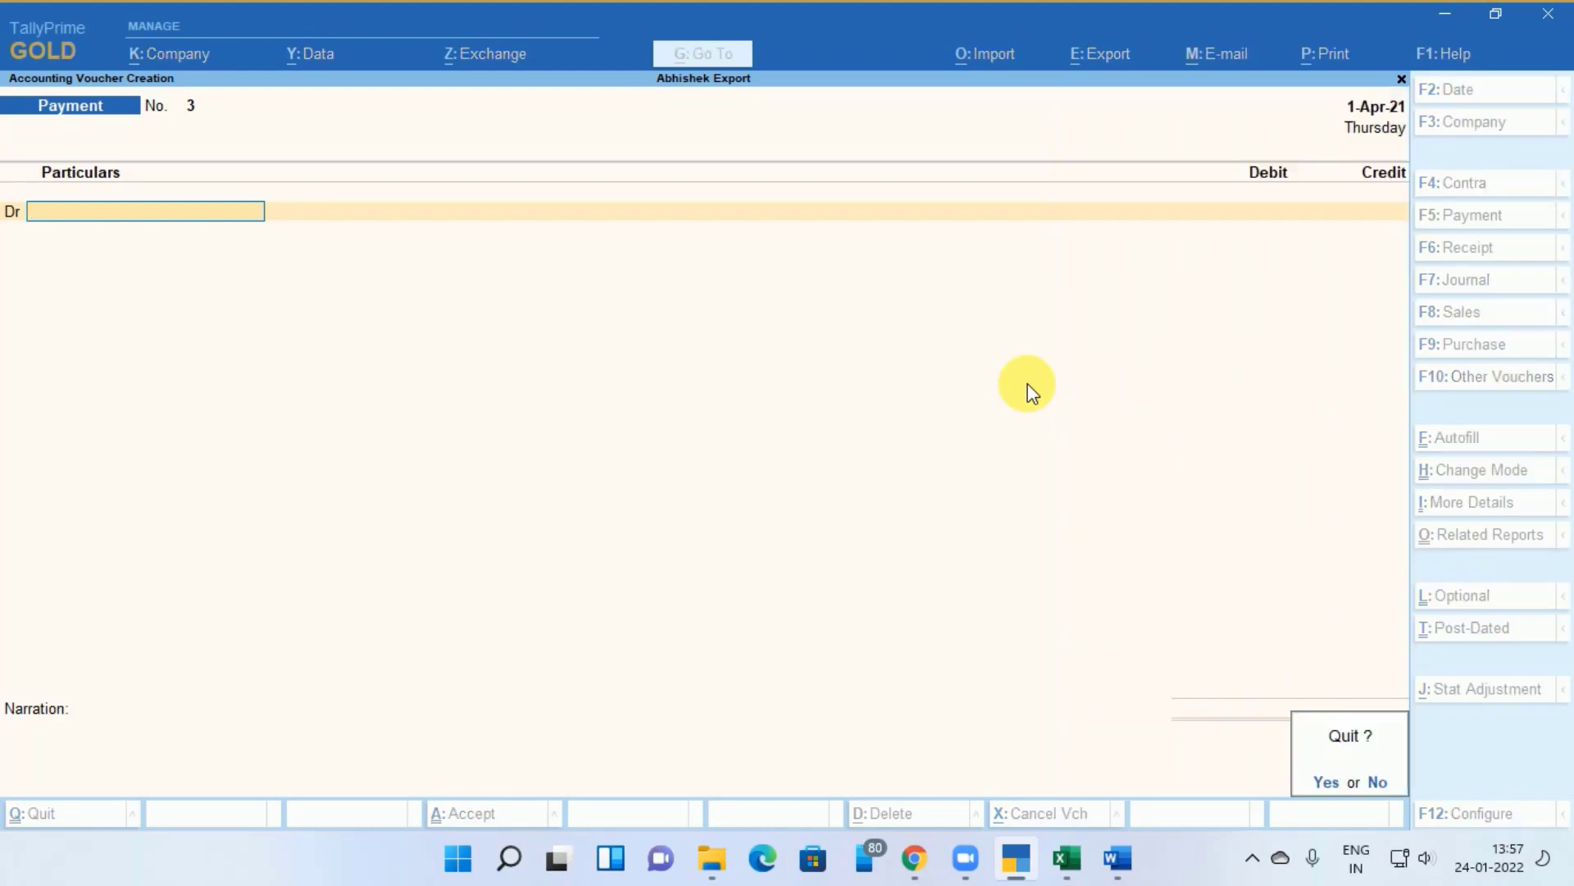
{"action": "key", "text": "Return"}
{"action": "key", "text": "Down"}
{"action": "key", "text": "Down"}
{"action": "key", "text": "Down"}
{"action": "key", "text": "Down"}
{"action": "key", "text": "Down"}
{"action": "key", "text": "Down"}
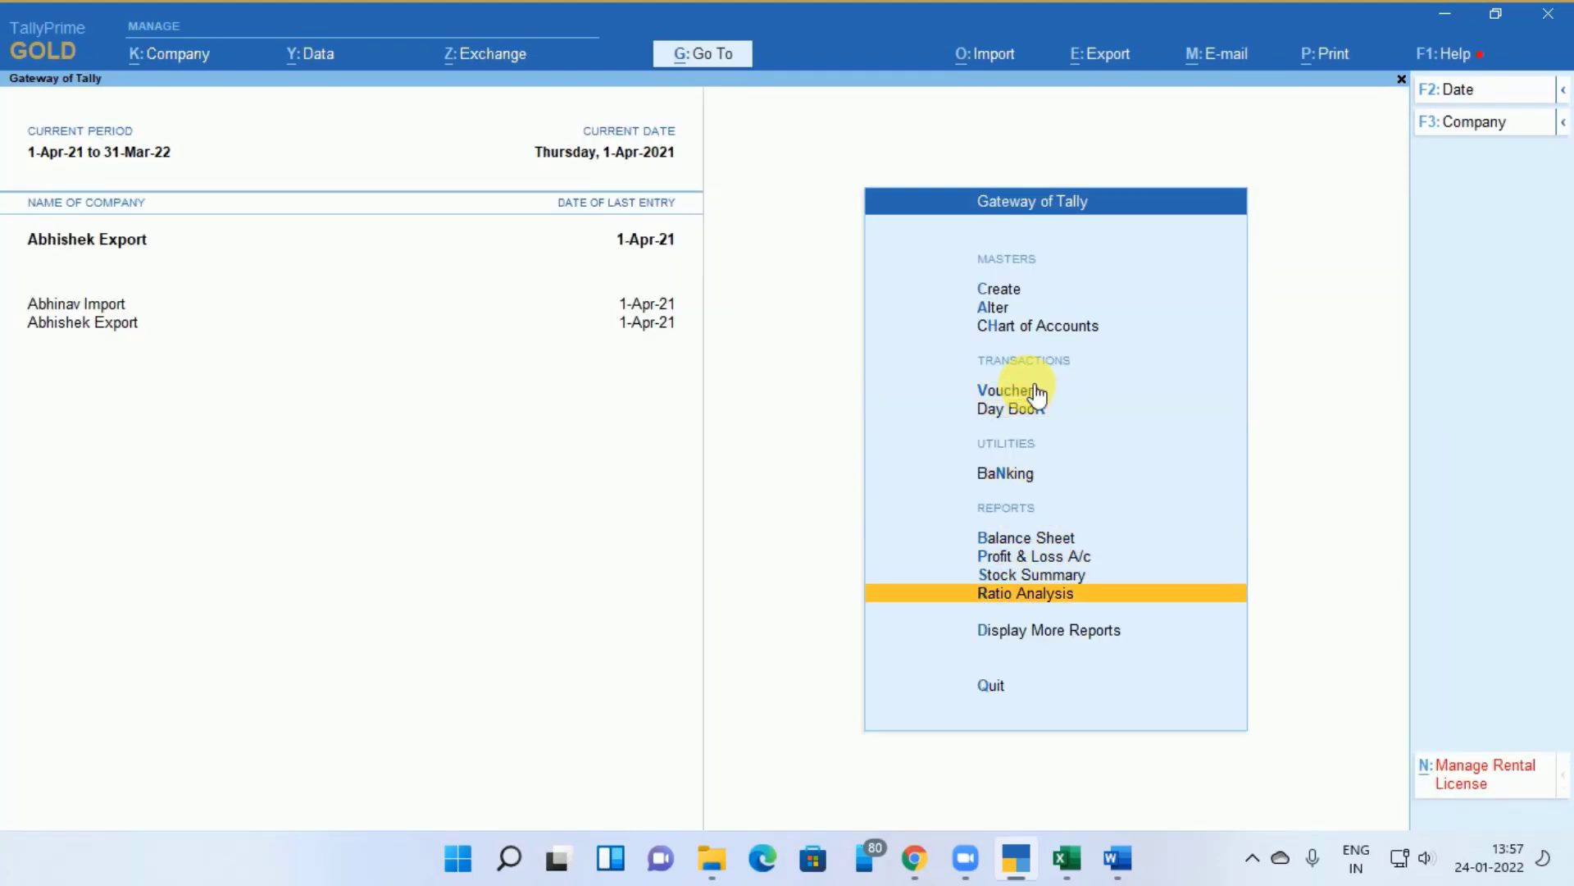
{"action": "key", "text": "Down"}
{"action": "key", "text": "Return"}
{"action": "key", "text": "Down"}
{"action": "key", "text": "Return"}
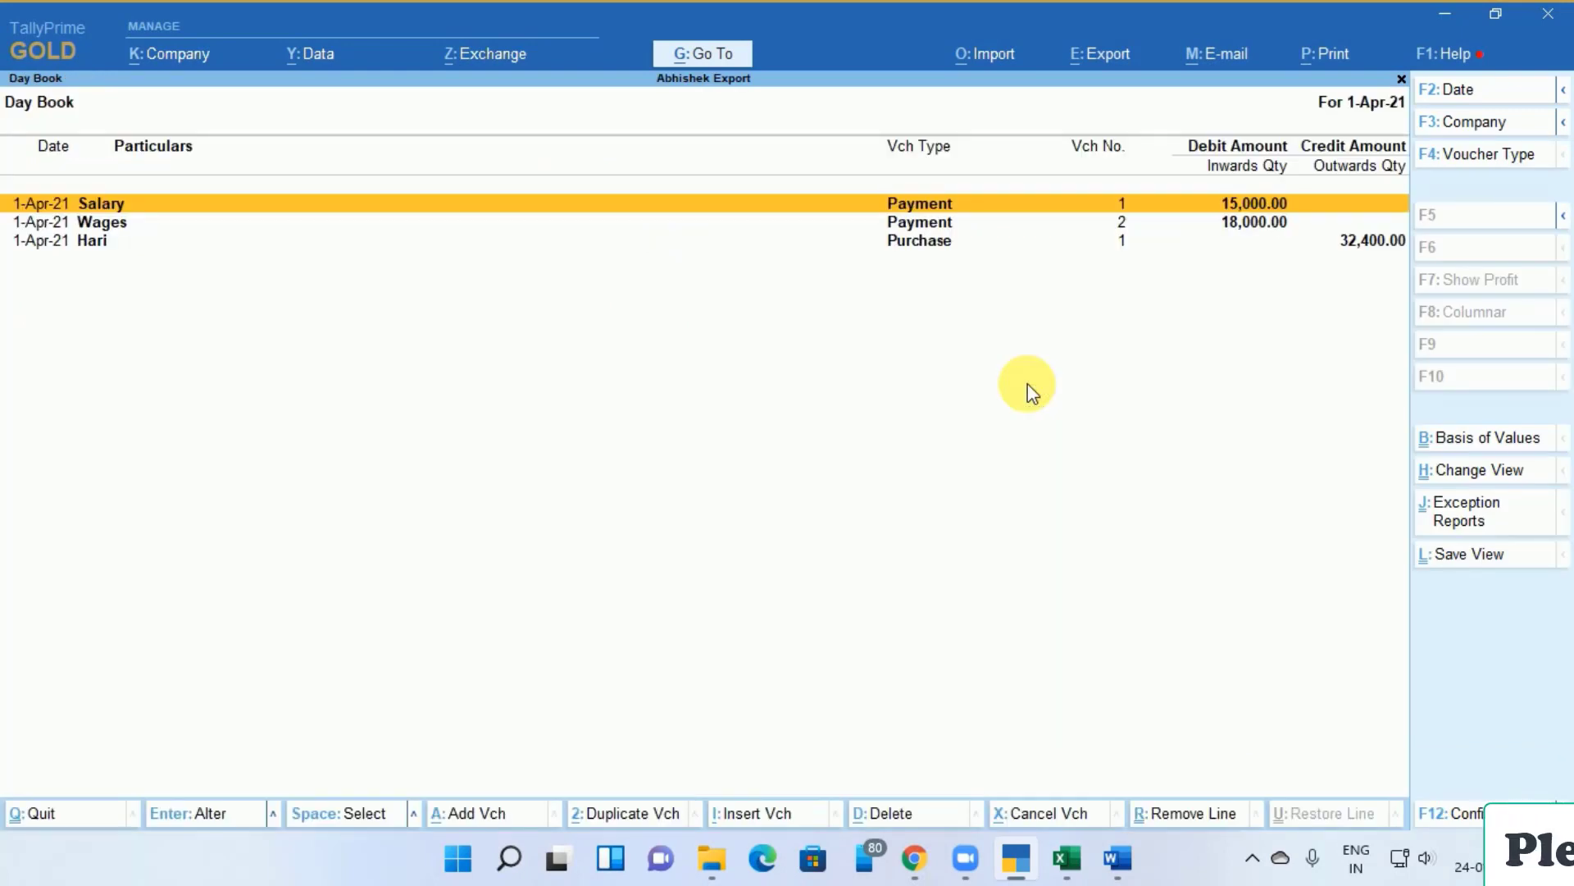
Start exporting the current Day Book as XML and set the export folder path to E:\ICA\export
{"action": "key", "text": "alt"}
{"action": "key", "text": "alt+e"}
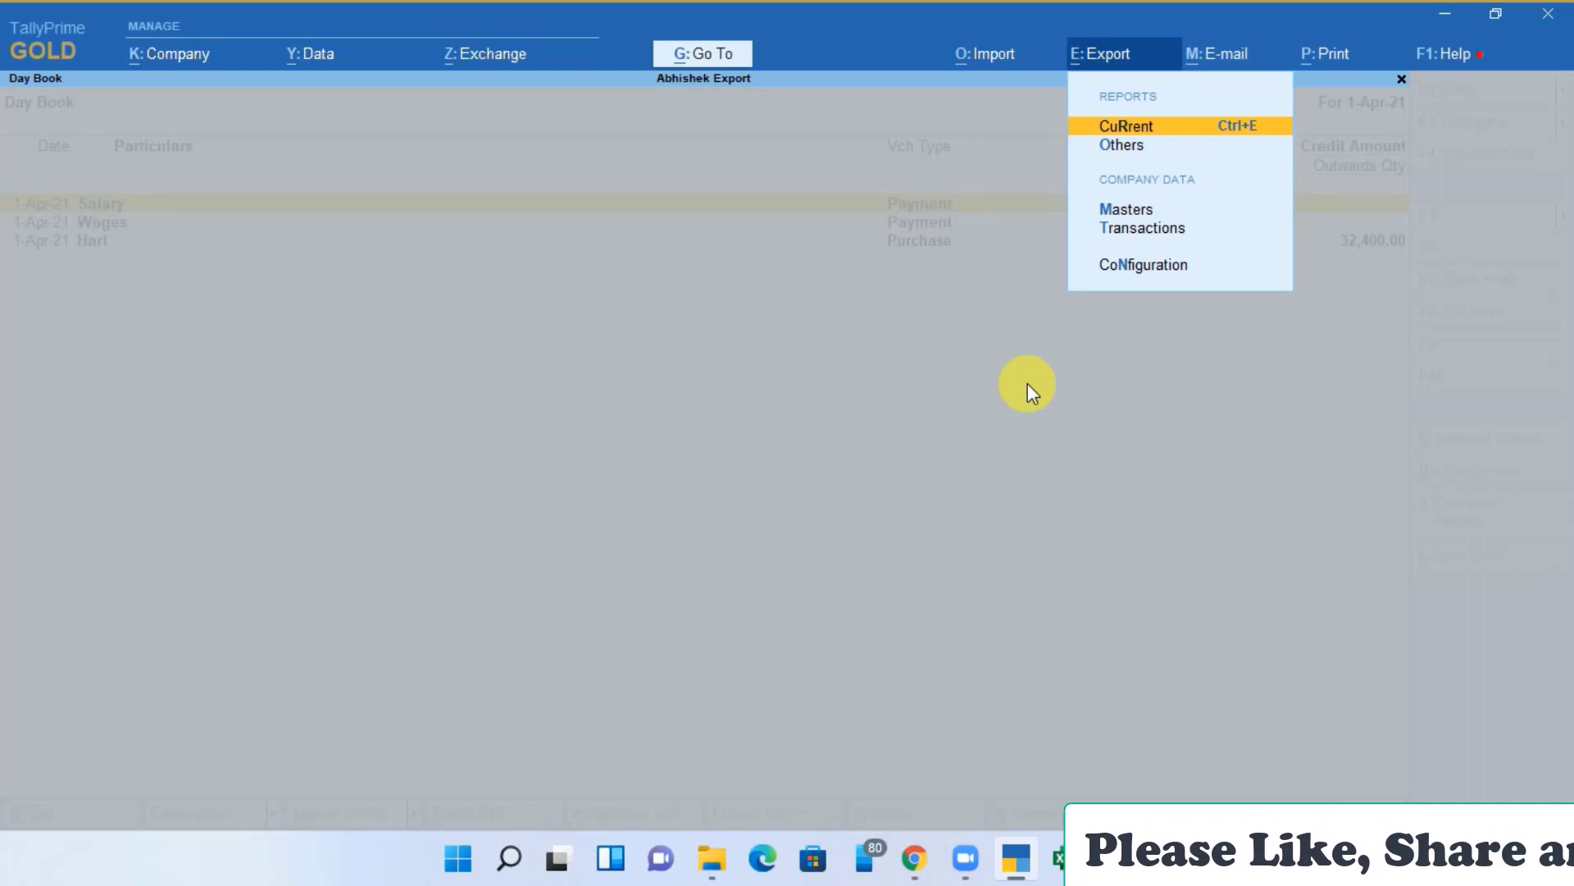
{"action": "key", "text": "Return"}
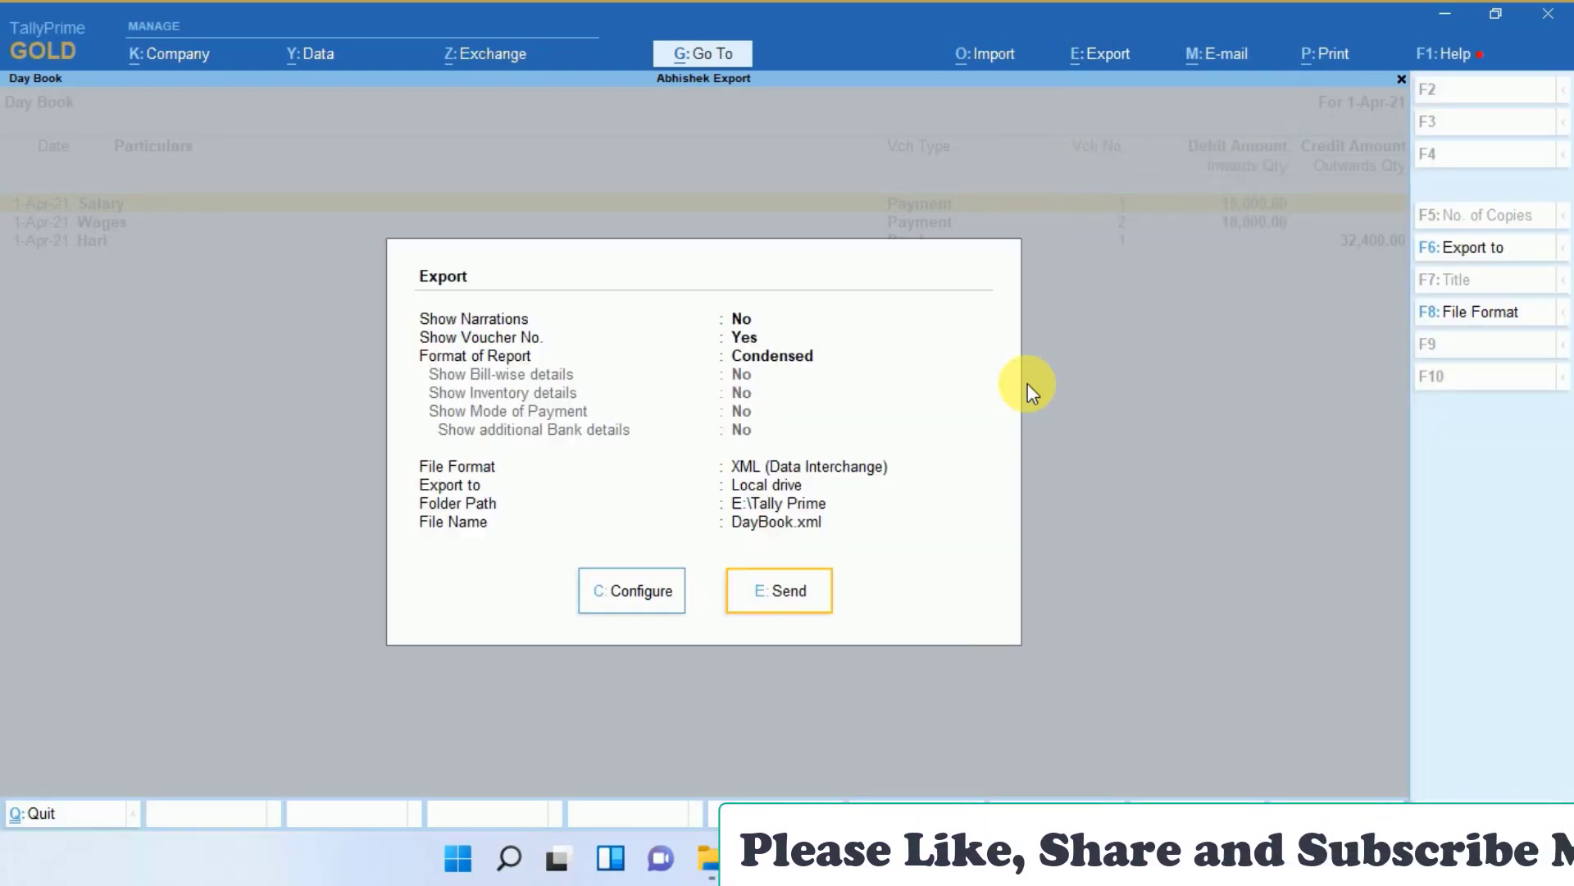
{"action": "key", "text": "Left"}
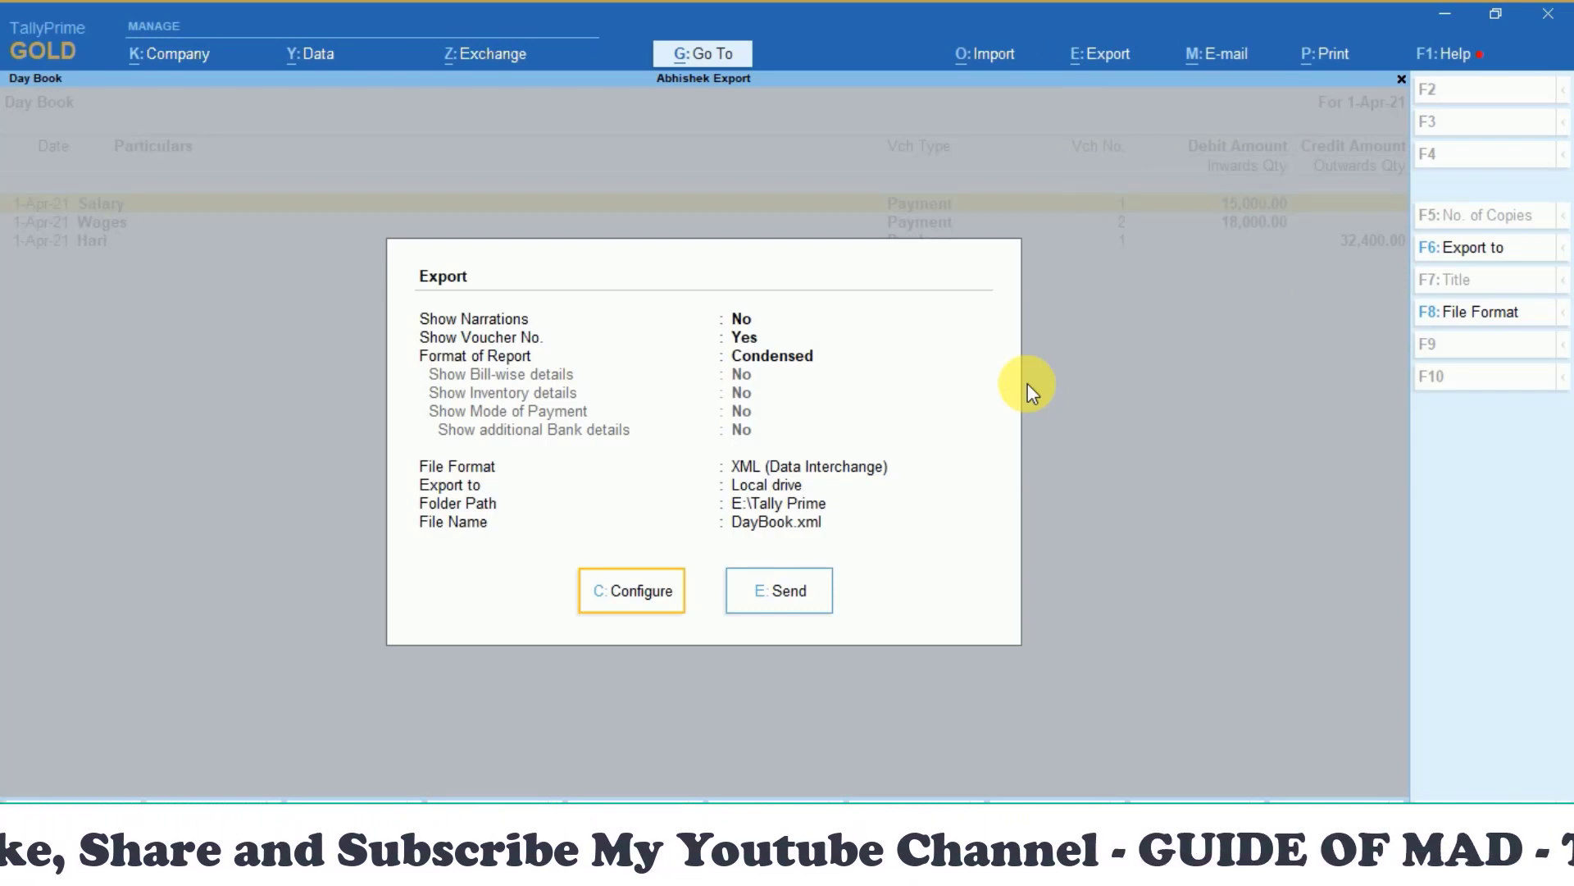
{"action": "key", "text": "Return"}
{"action": "key", "text": "Down"}
{"action": "key", "text": "Down"}
{"action": "key", "text": "Down"}
{"action": "key", "text": "Down"}
{"action": "key", "text": "Down"}
{"action": "key", "text": "Down"}
{"action": "key", "text": "Down"}
{"action": "key", "text": "Down"}
{"action": "key", "text": "Down"}
{"action": "key", "text": "Down"}
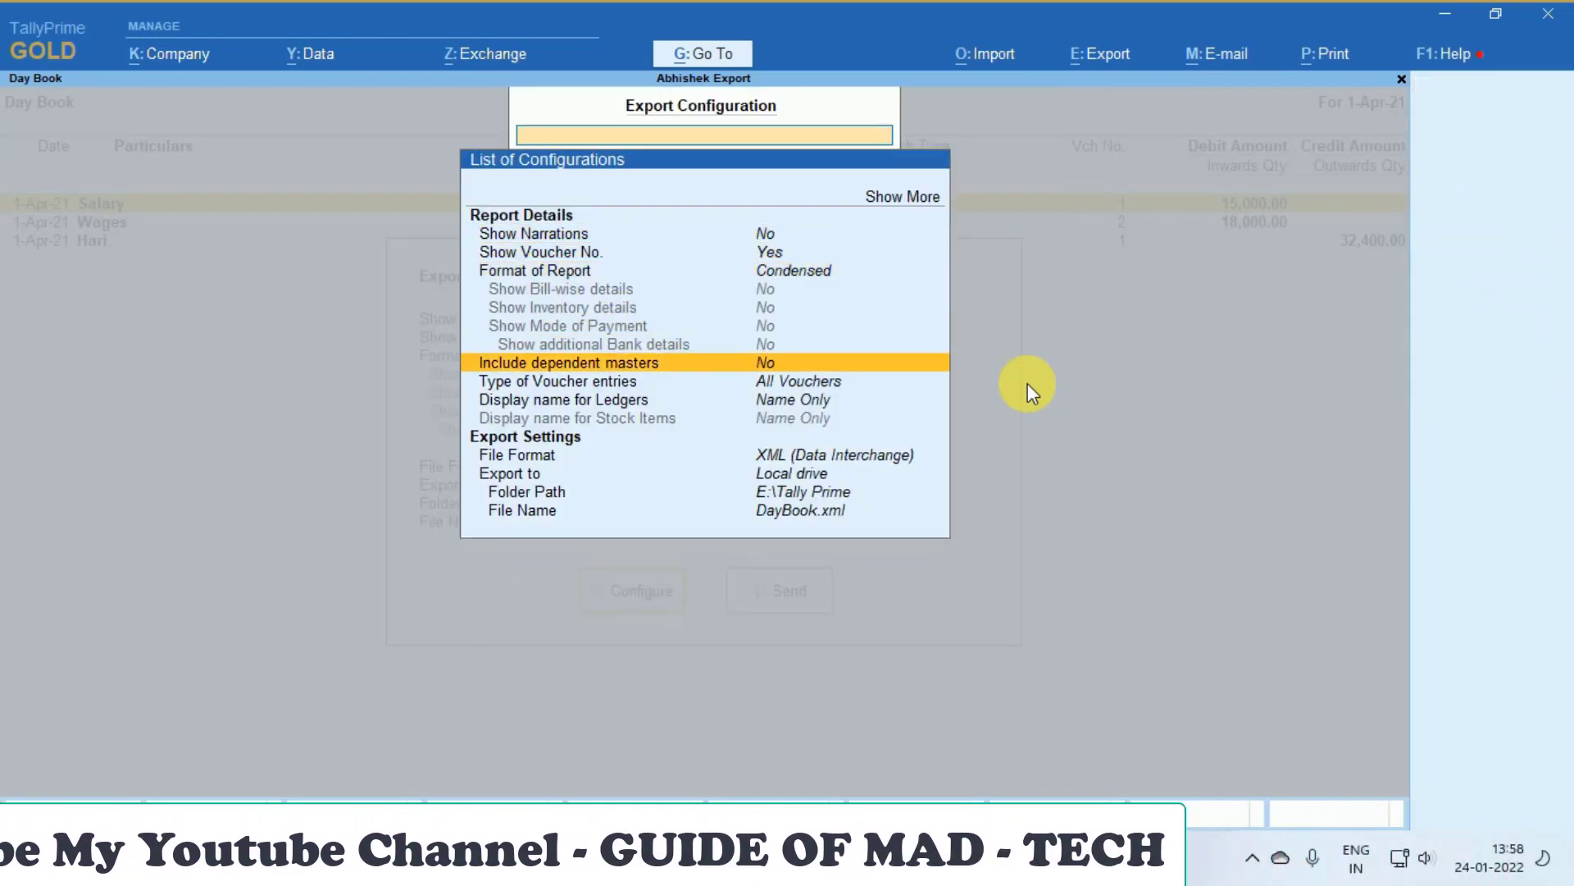
{"action": "key", "text": "Down"}
{"action": "key", "text": "Down"}
{"action": "key", "text": "Down"}
{"action": "key", "text": "Return"}
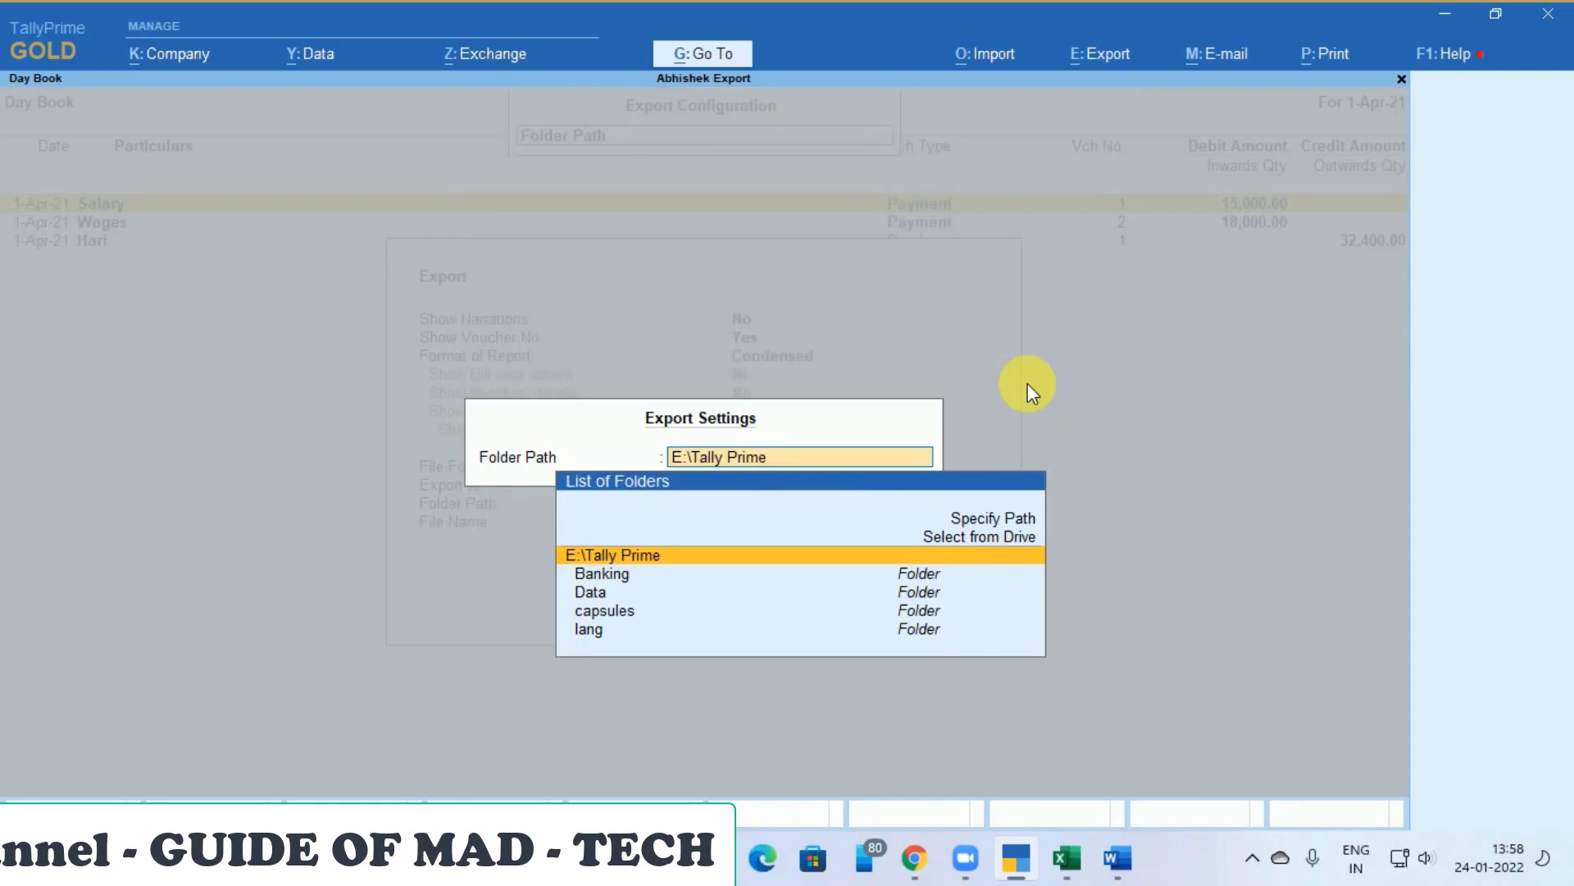
{"action": "type", "text": "E:\\CA\\export"}
{"action": "key", "text": "Return"}
{"action": "key", "text": "Return"}
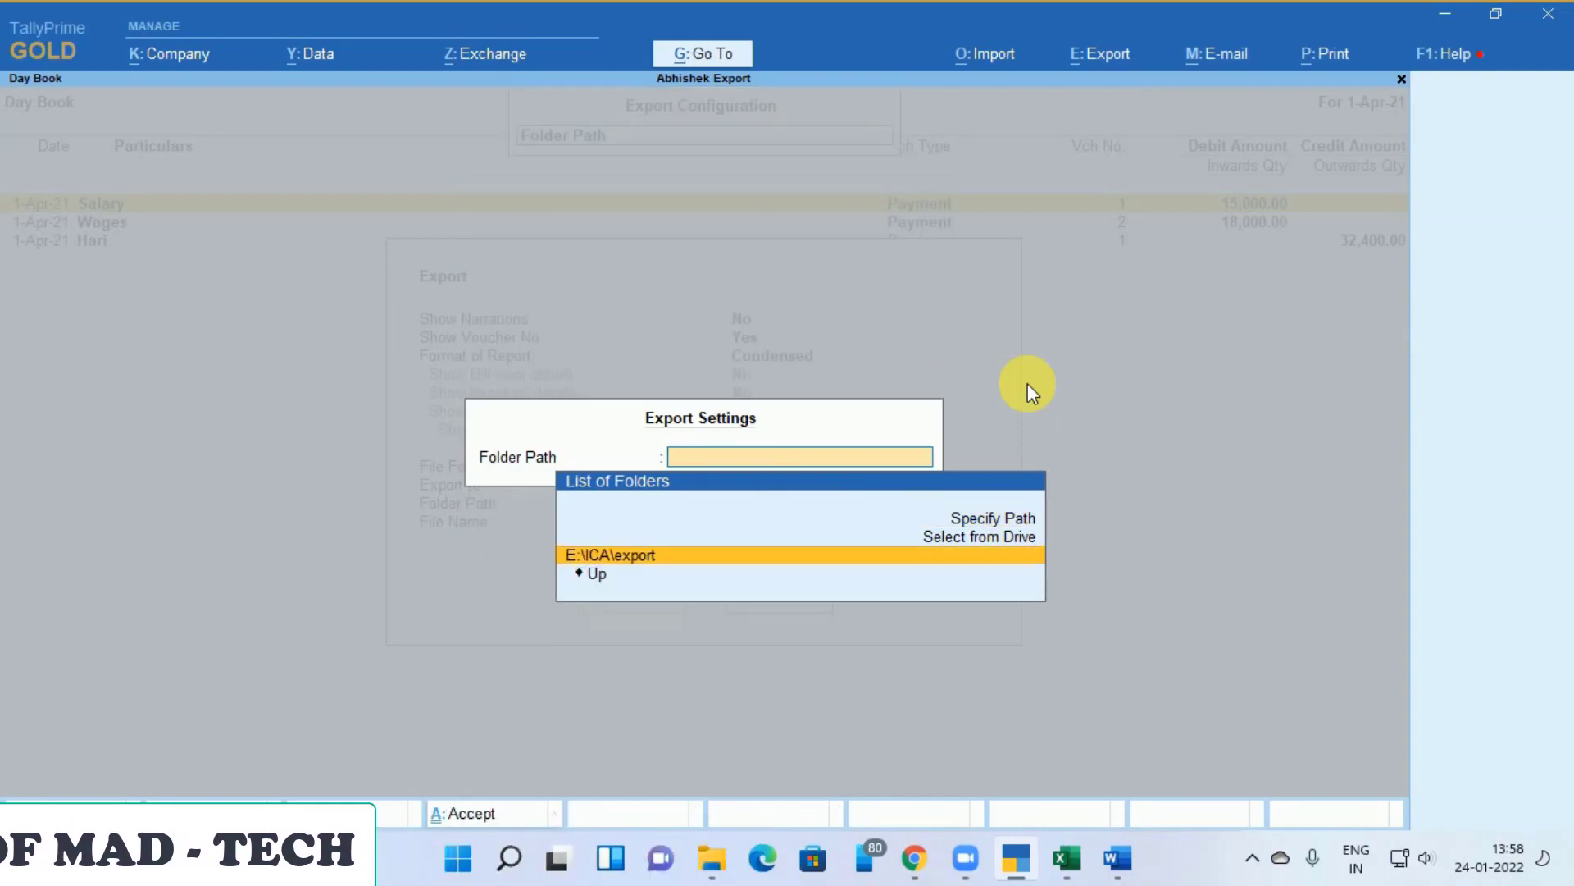
Set the export file name to xyz1.xml, export the Day Book, and minimize the export folder window
{"action": "key", "text": "Down"}
{"action": "key", "text": "Return"}
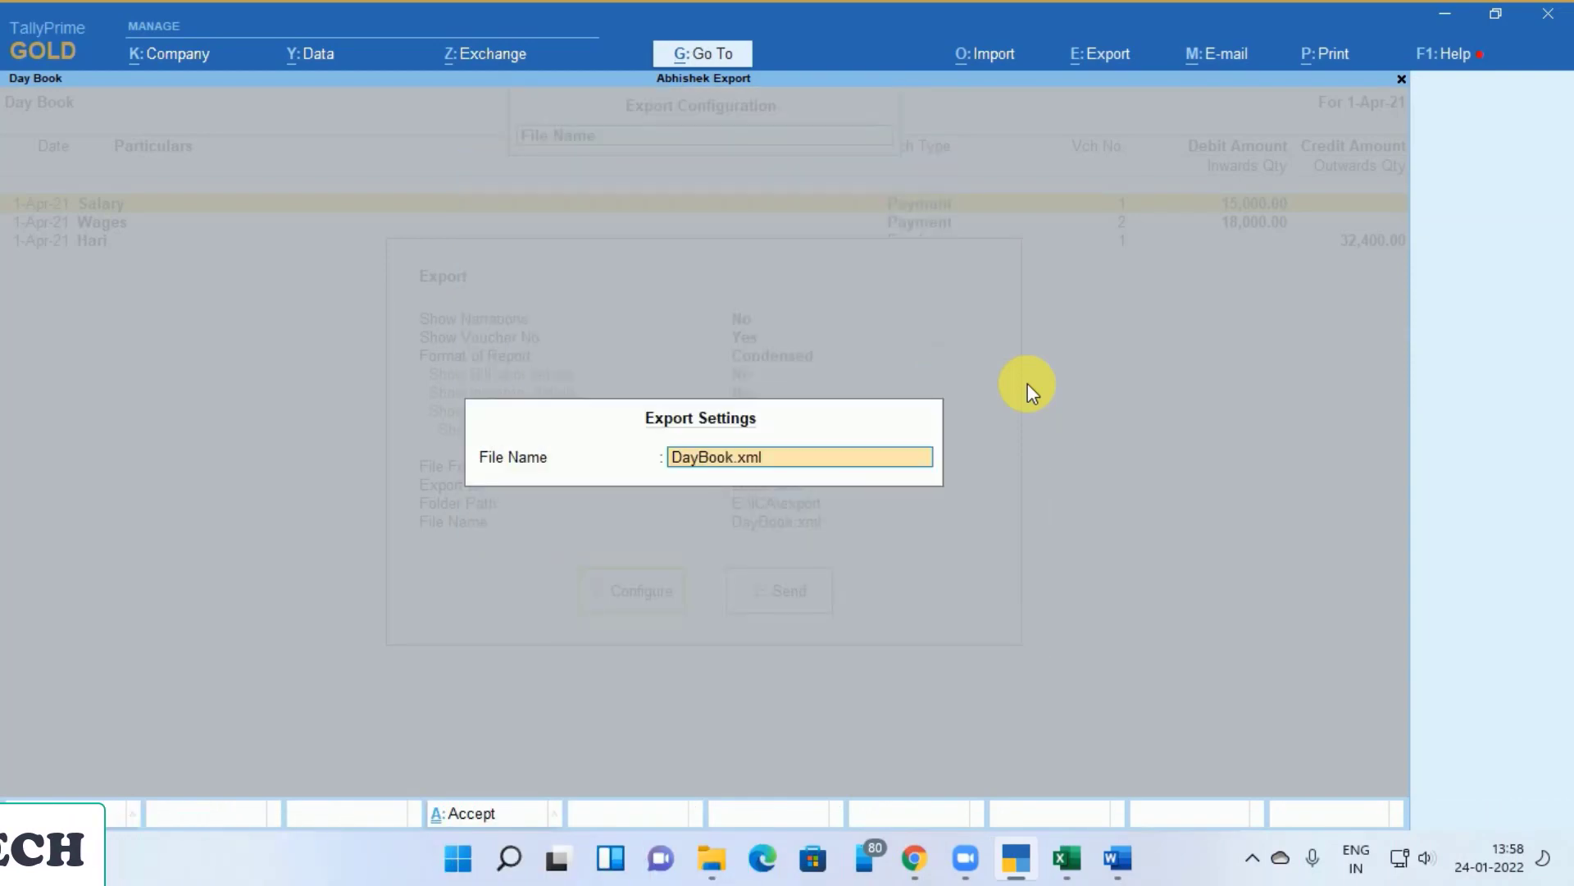
{"action": "type", "text": "xyz1"}
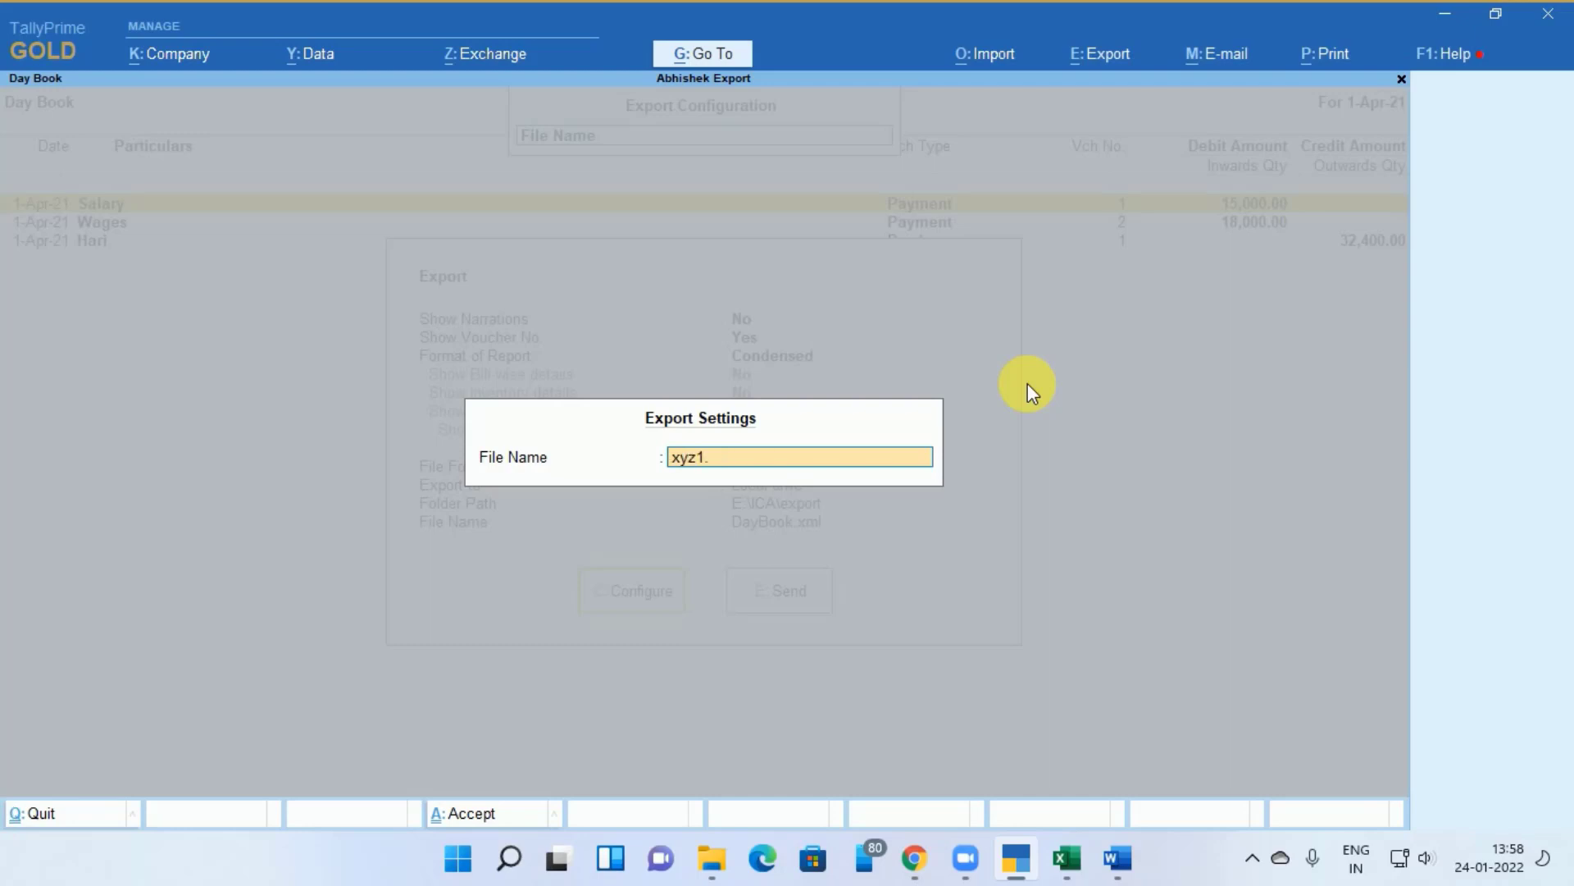
{"action": "key", "text": "Return"}
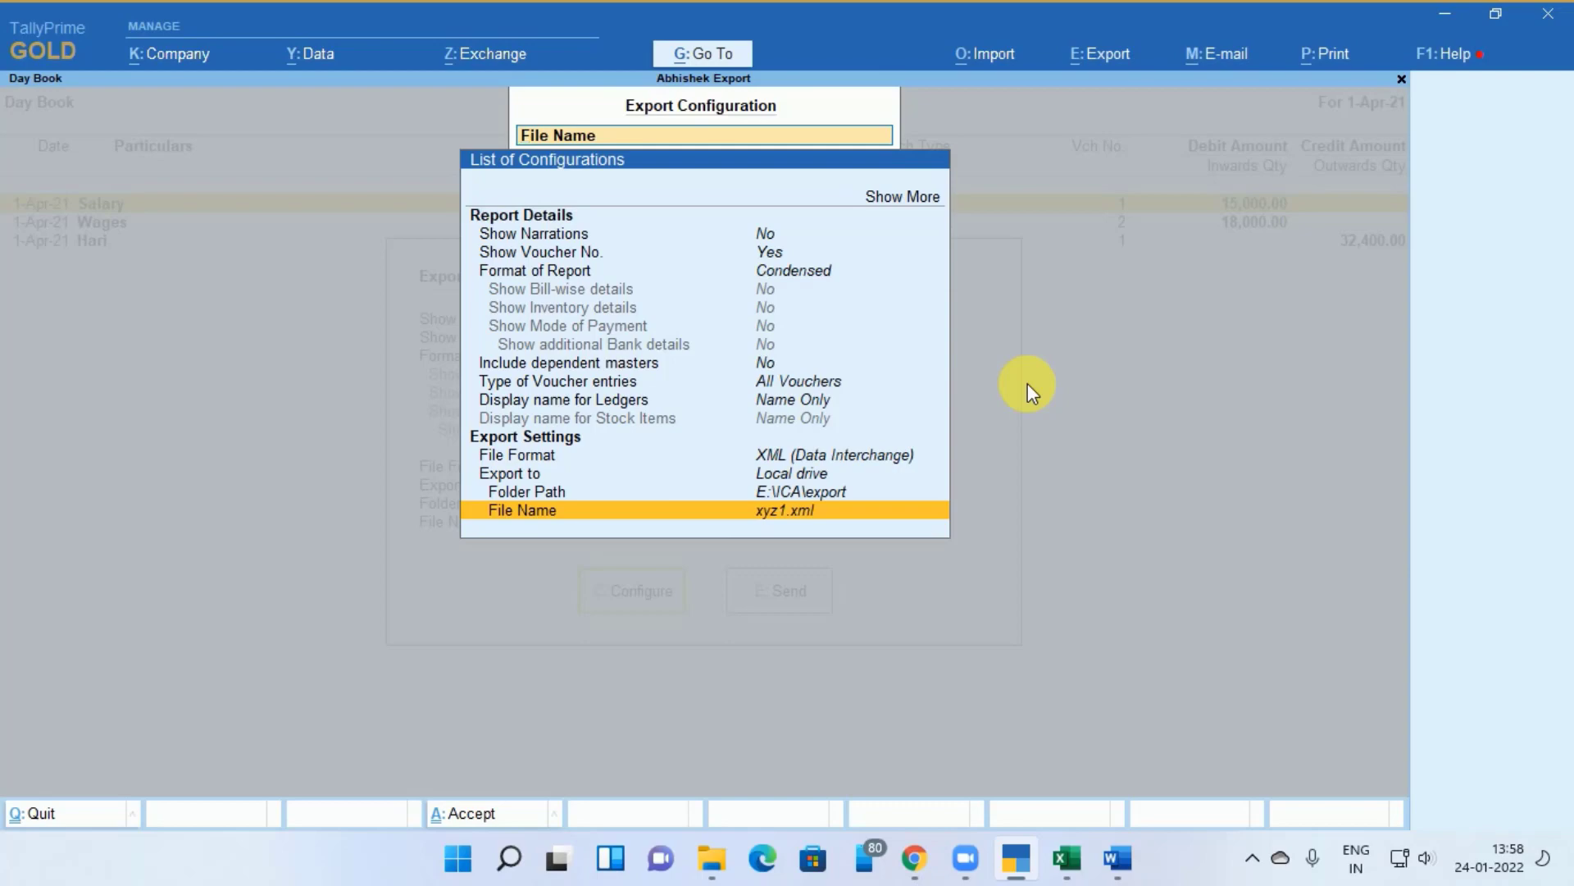
{"action": "key", "text": "Escape"}
{"action": "key", "text": "Escape"}
{"action": "key", "text": "Right"}
{"action": "key", "text": "Return"}
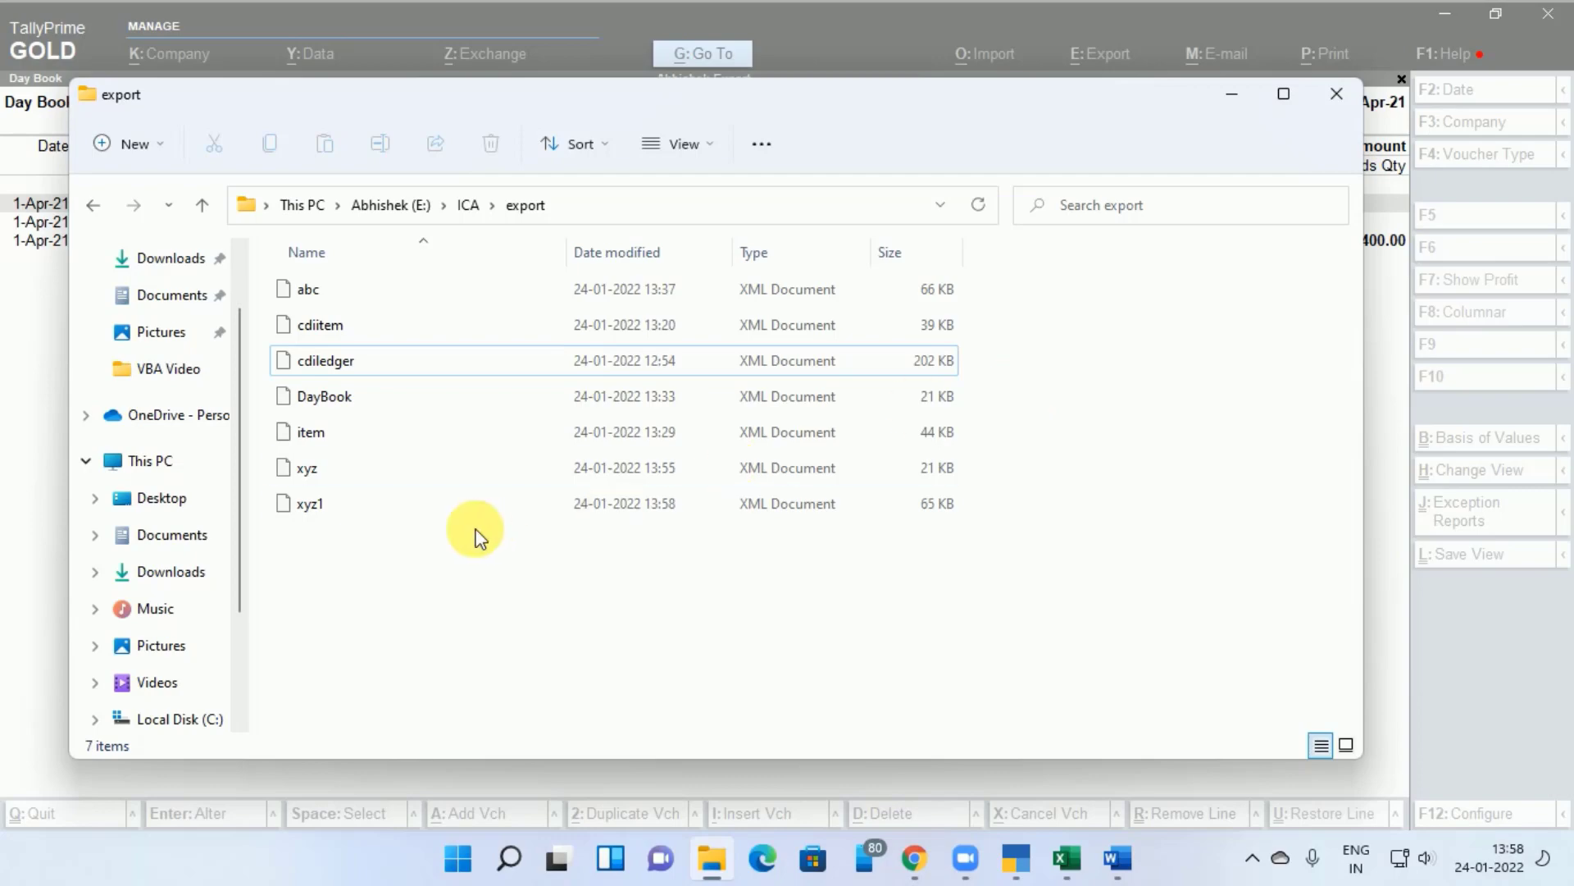
{"action": "left_click", "coordinate": [1240, 93]}
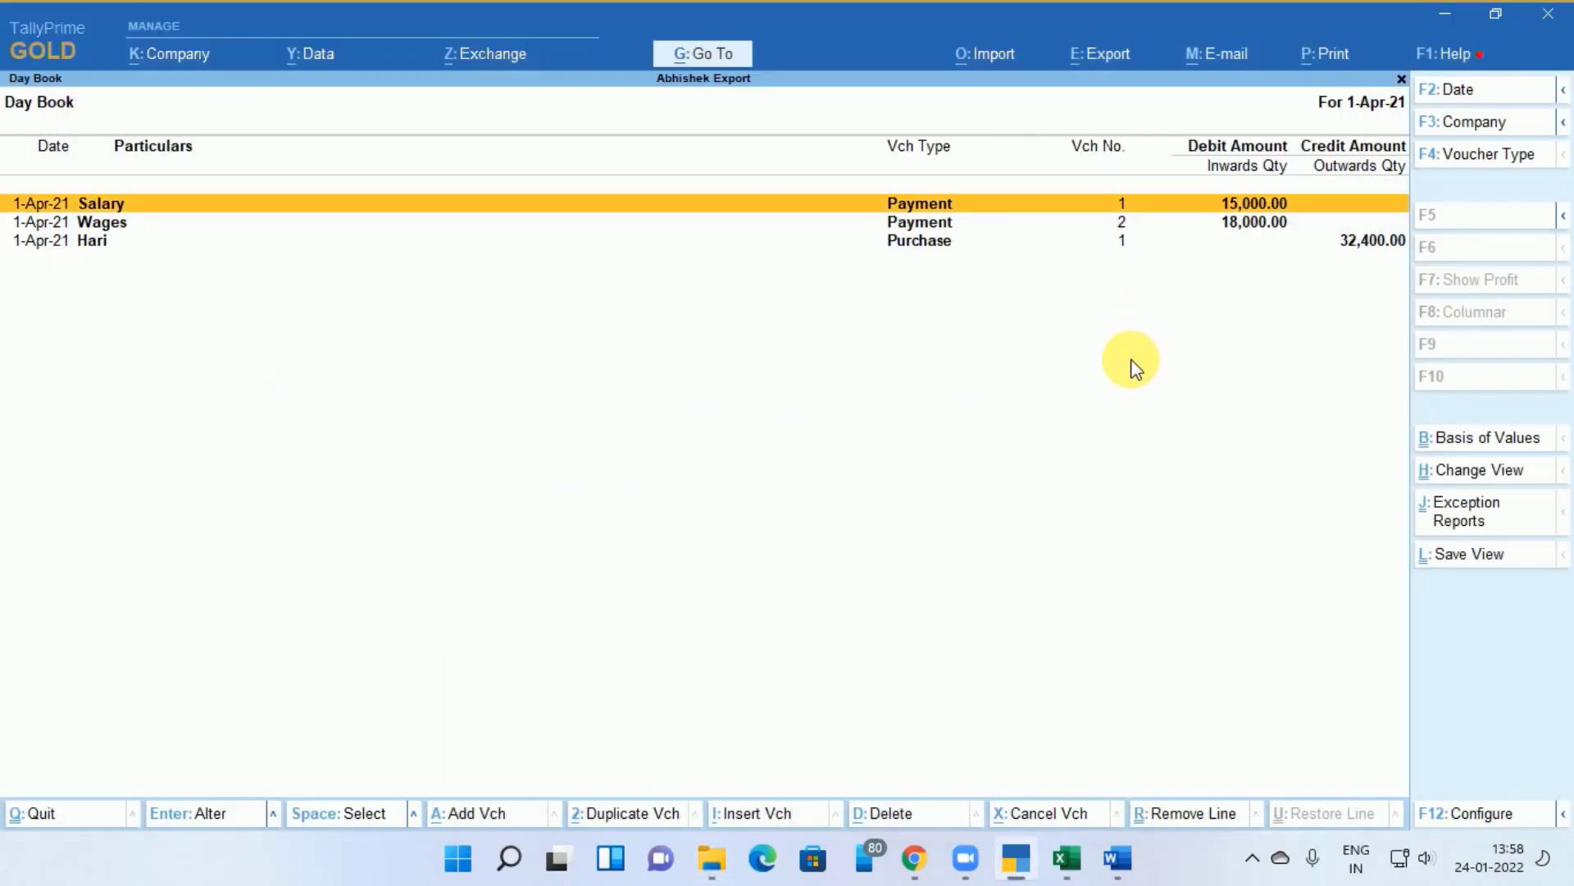
Close the Day Book and switch the active company to Abhinav Import
{"action": "key", "text": "Escape"}
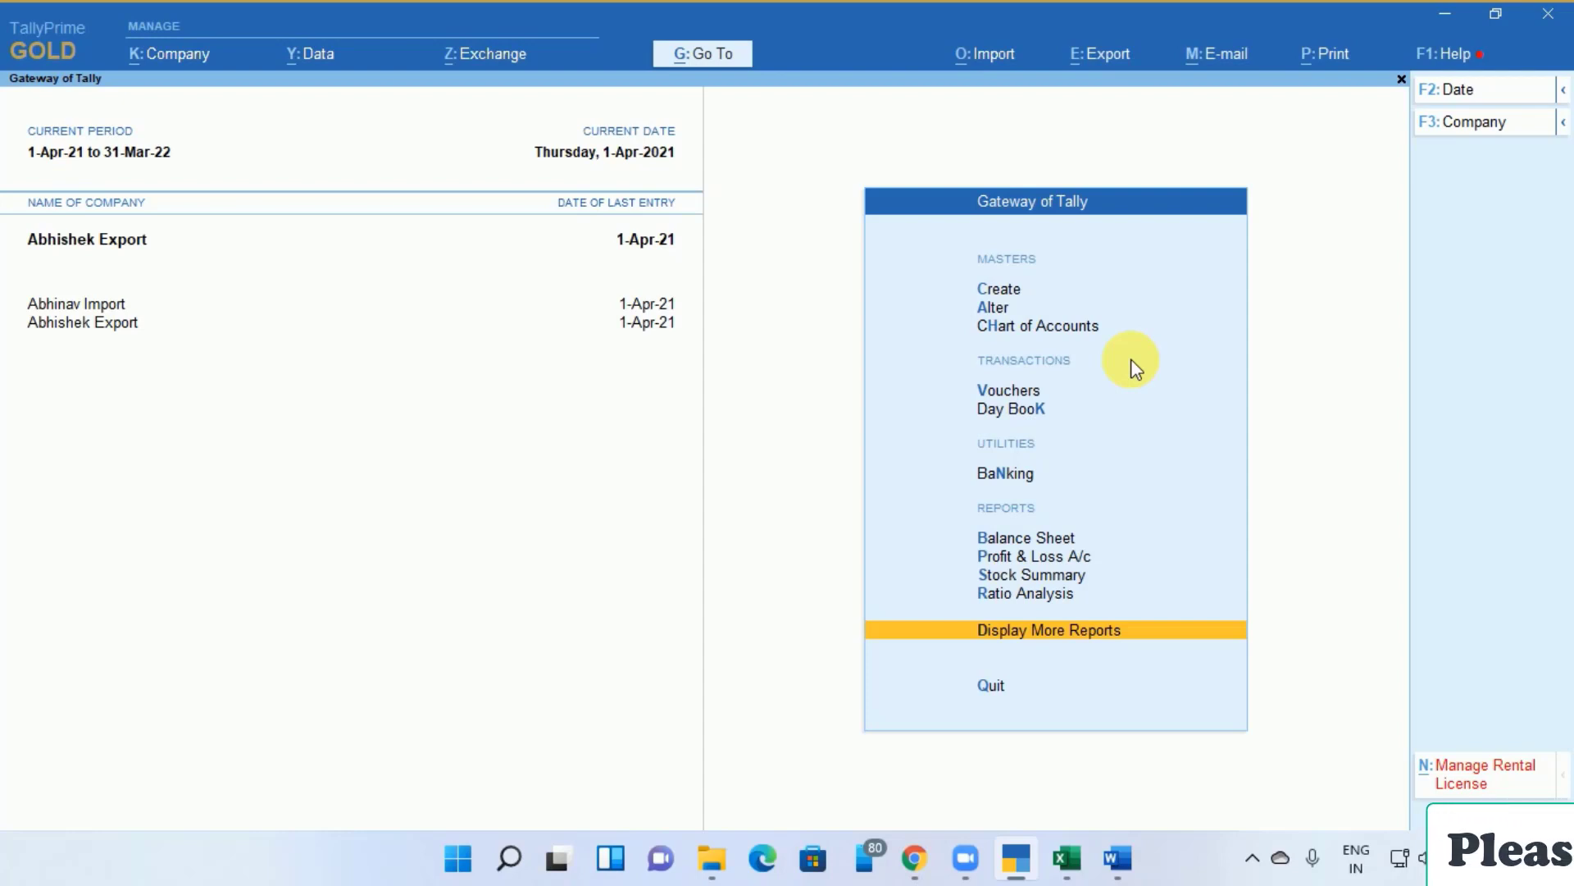
{"action": "key", "text": "F3"}
{"action": "key", "text": "Up"}
{"action": "key", "text": "Return"}
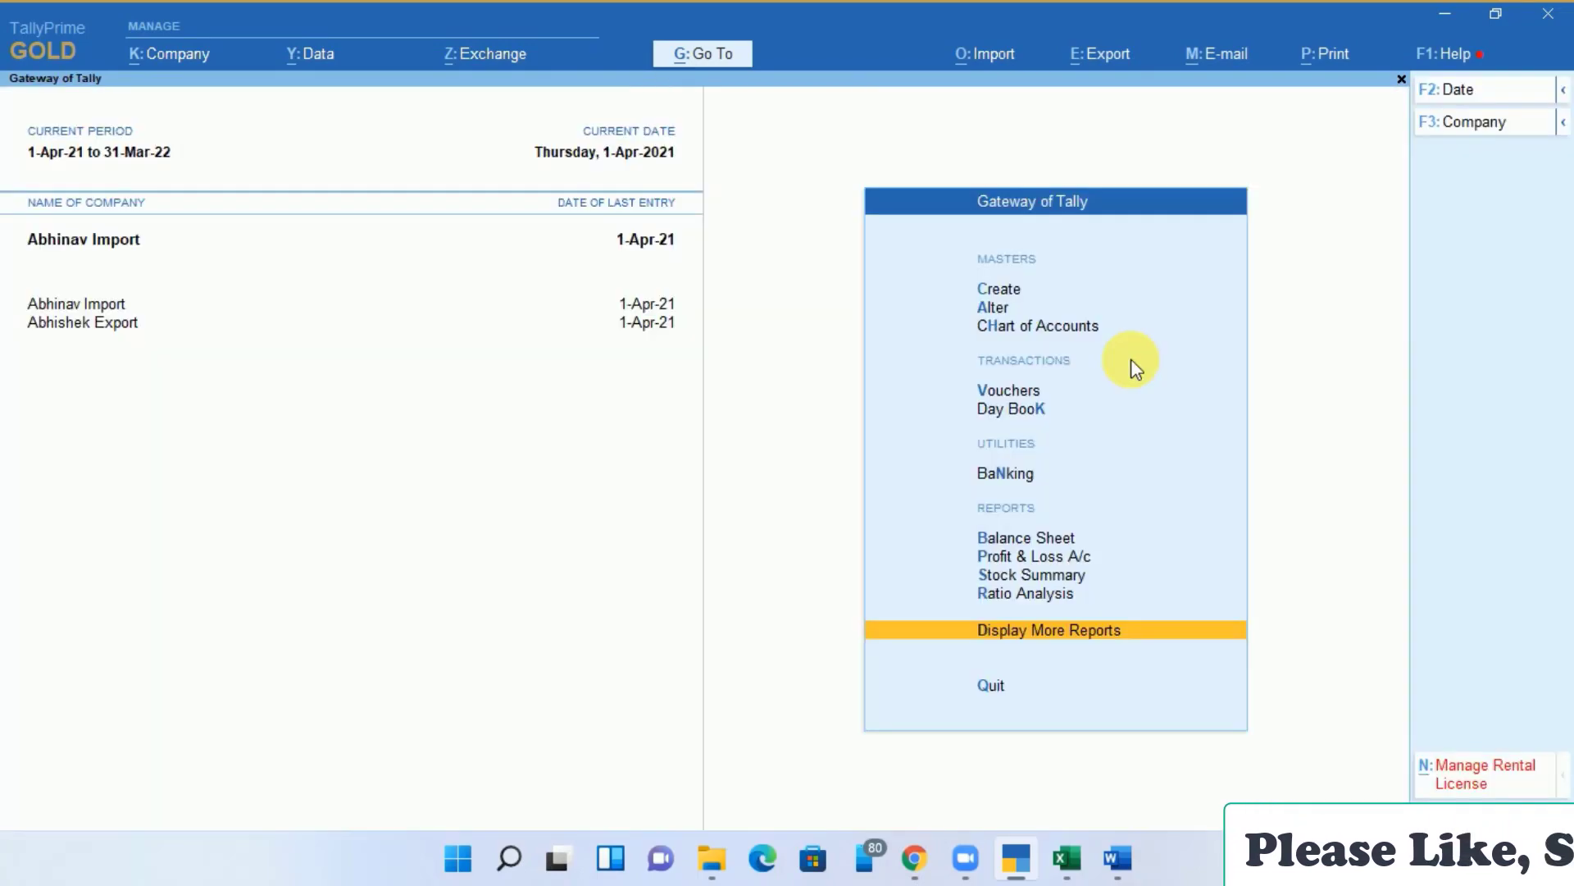
Try to import masters from xyz1.xml in E:\ICA\export into Abhinav Import
{"action": "key", "text": "alt+o"}
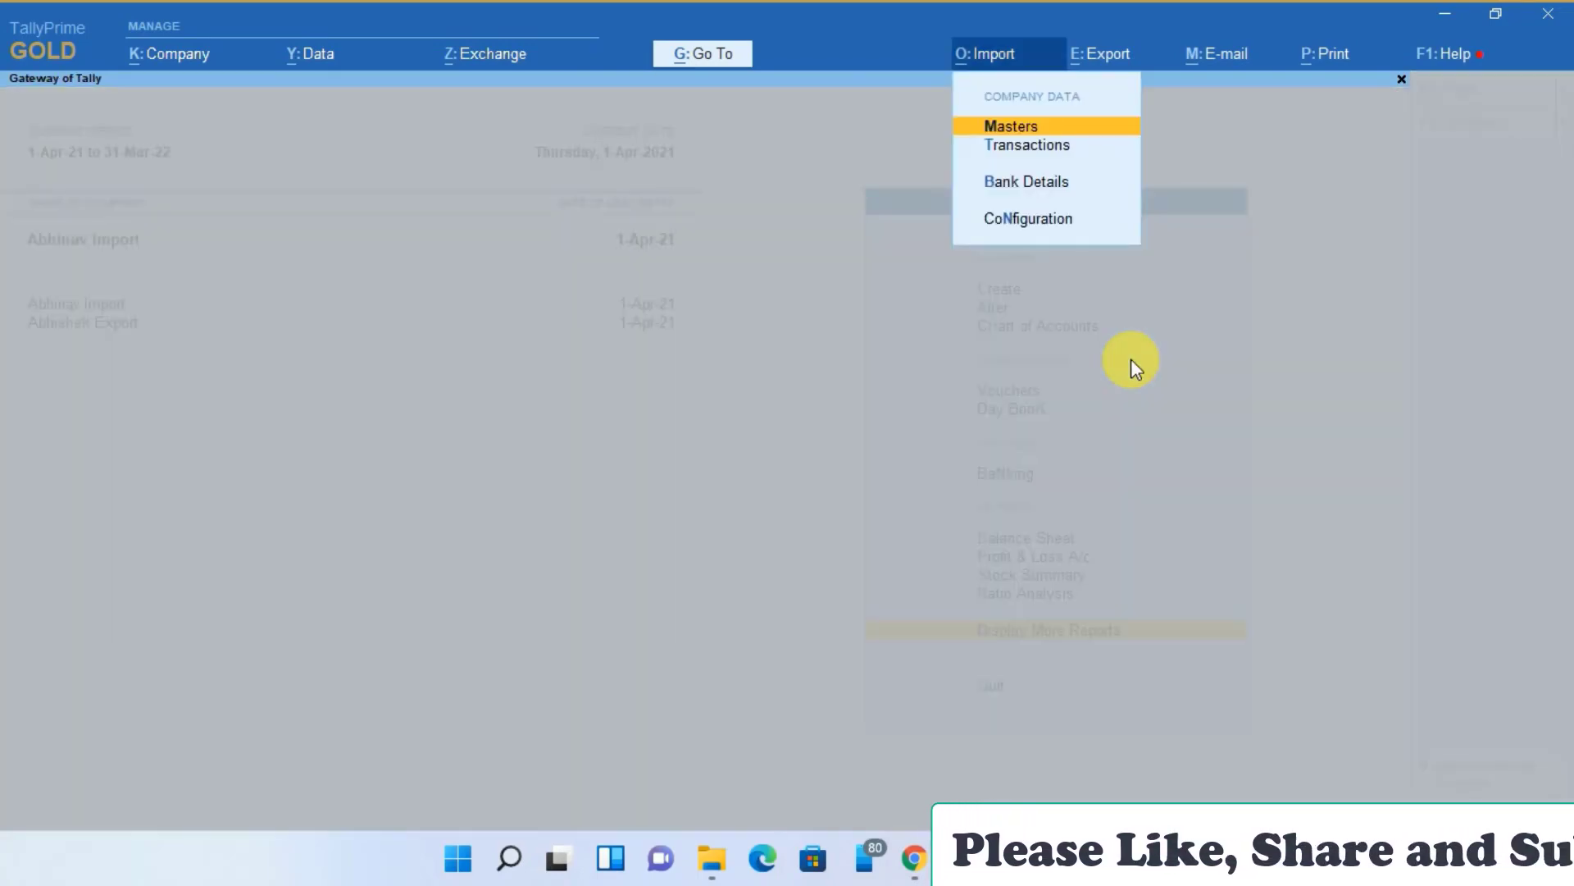
{"action": "key", "text": "Return"}
{"action": "key", "text": "Down"}
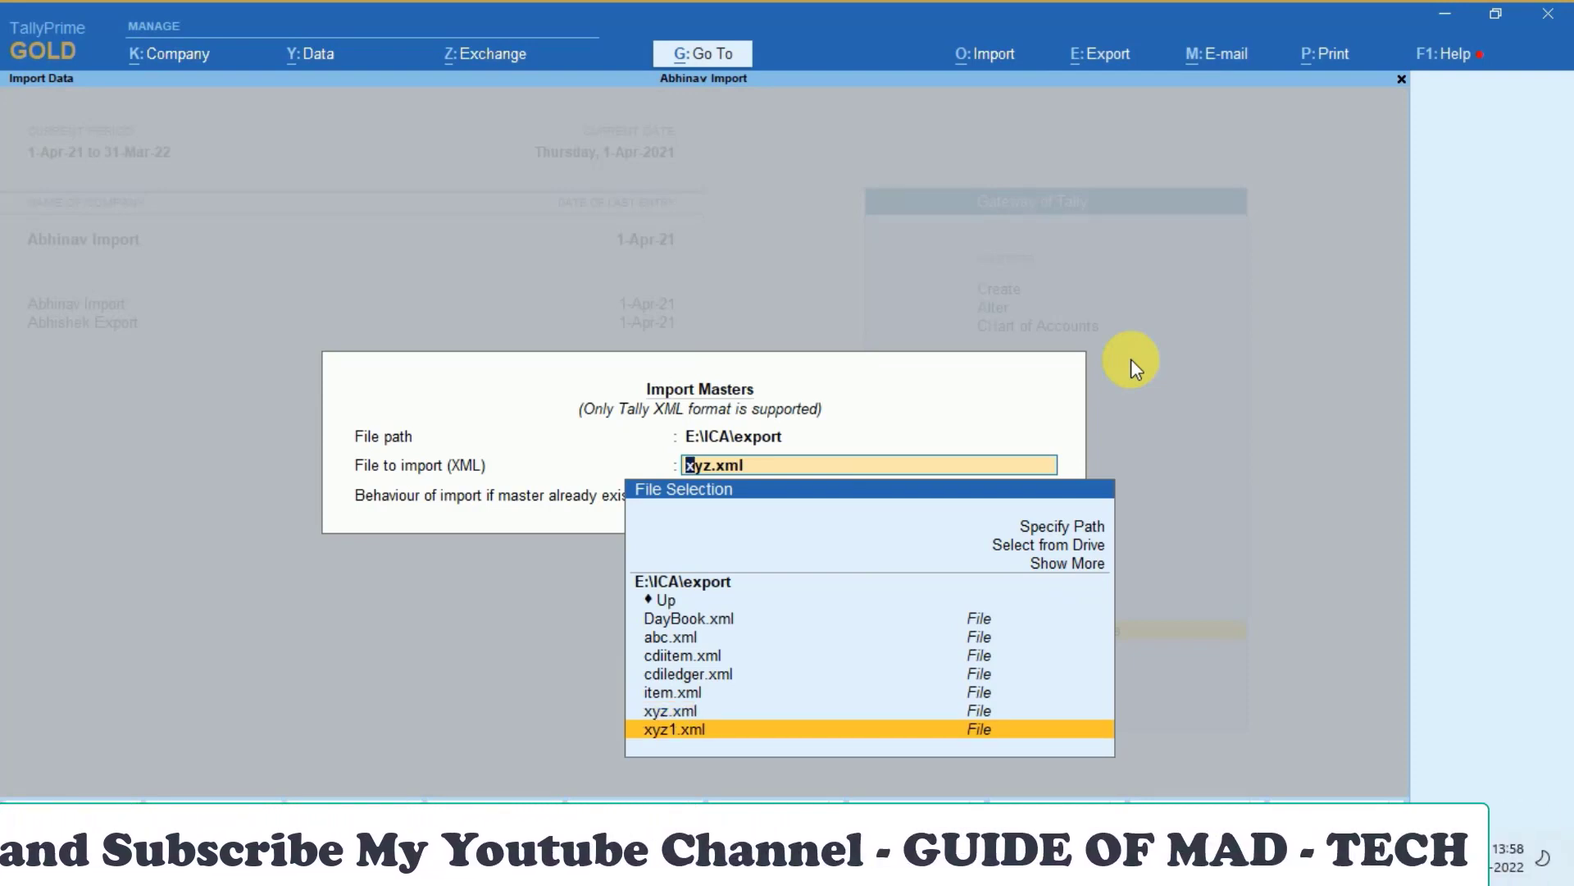
{"action": "key", "text": "Return"}
{"action": "key", "text": "Return"}
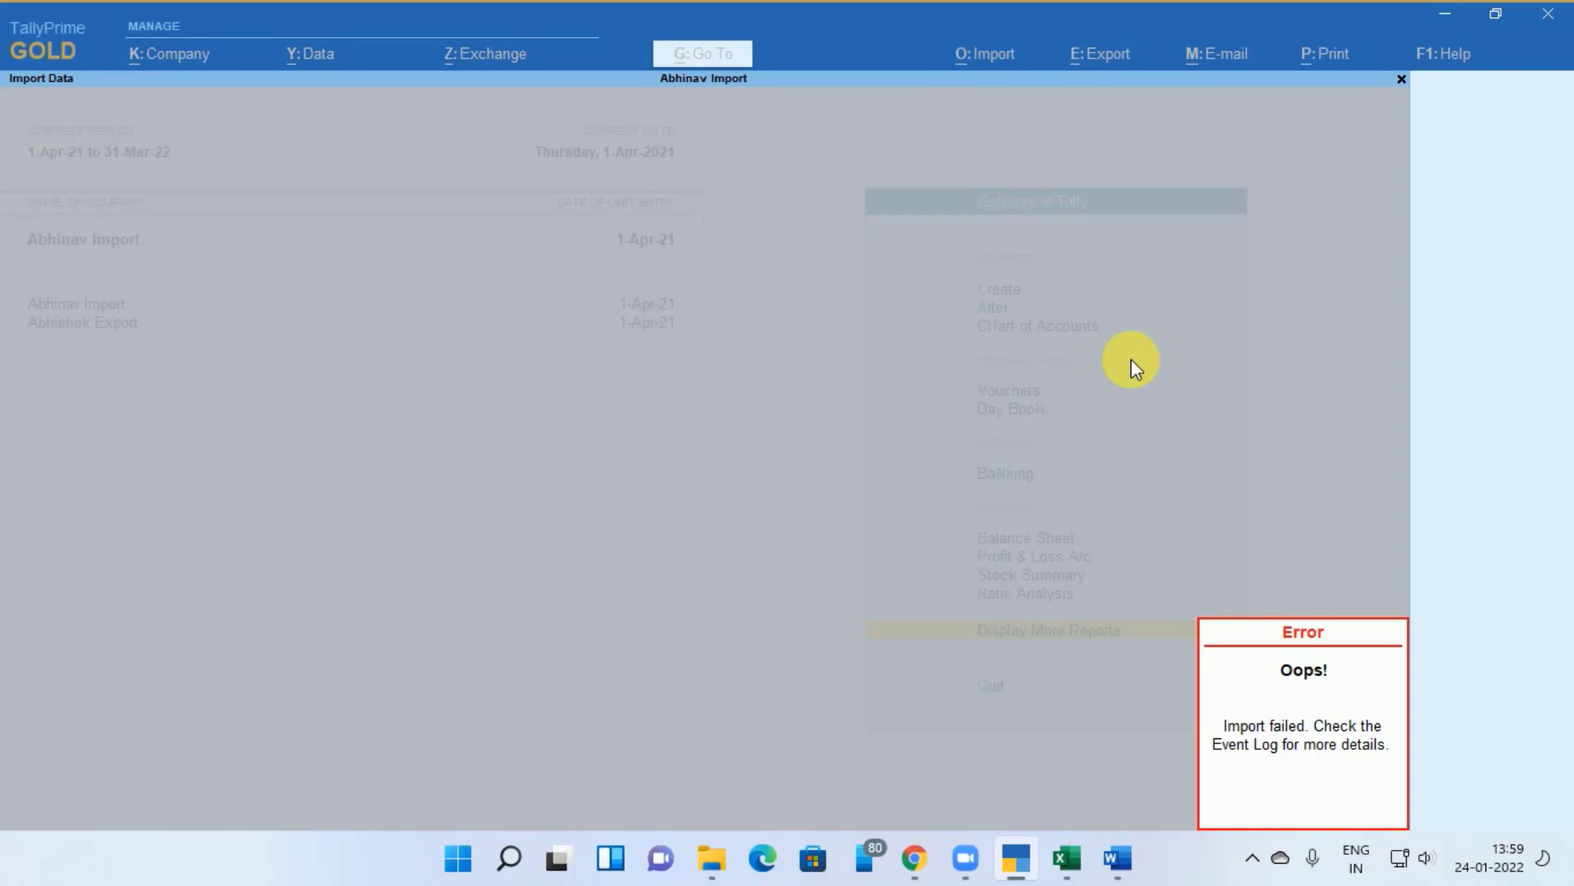
{"action": "key", "text": "Escape"}
Open the event log from the troubleshooting options to examine the import error entries
{"action": "key", "text": "F1"}
{"action": "key", "text": "Down"}
{"action": "key", "text": "Down"}
{"action": "key", "text": "Down"}
{"action": "key", "text": "Down"}
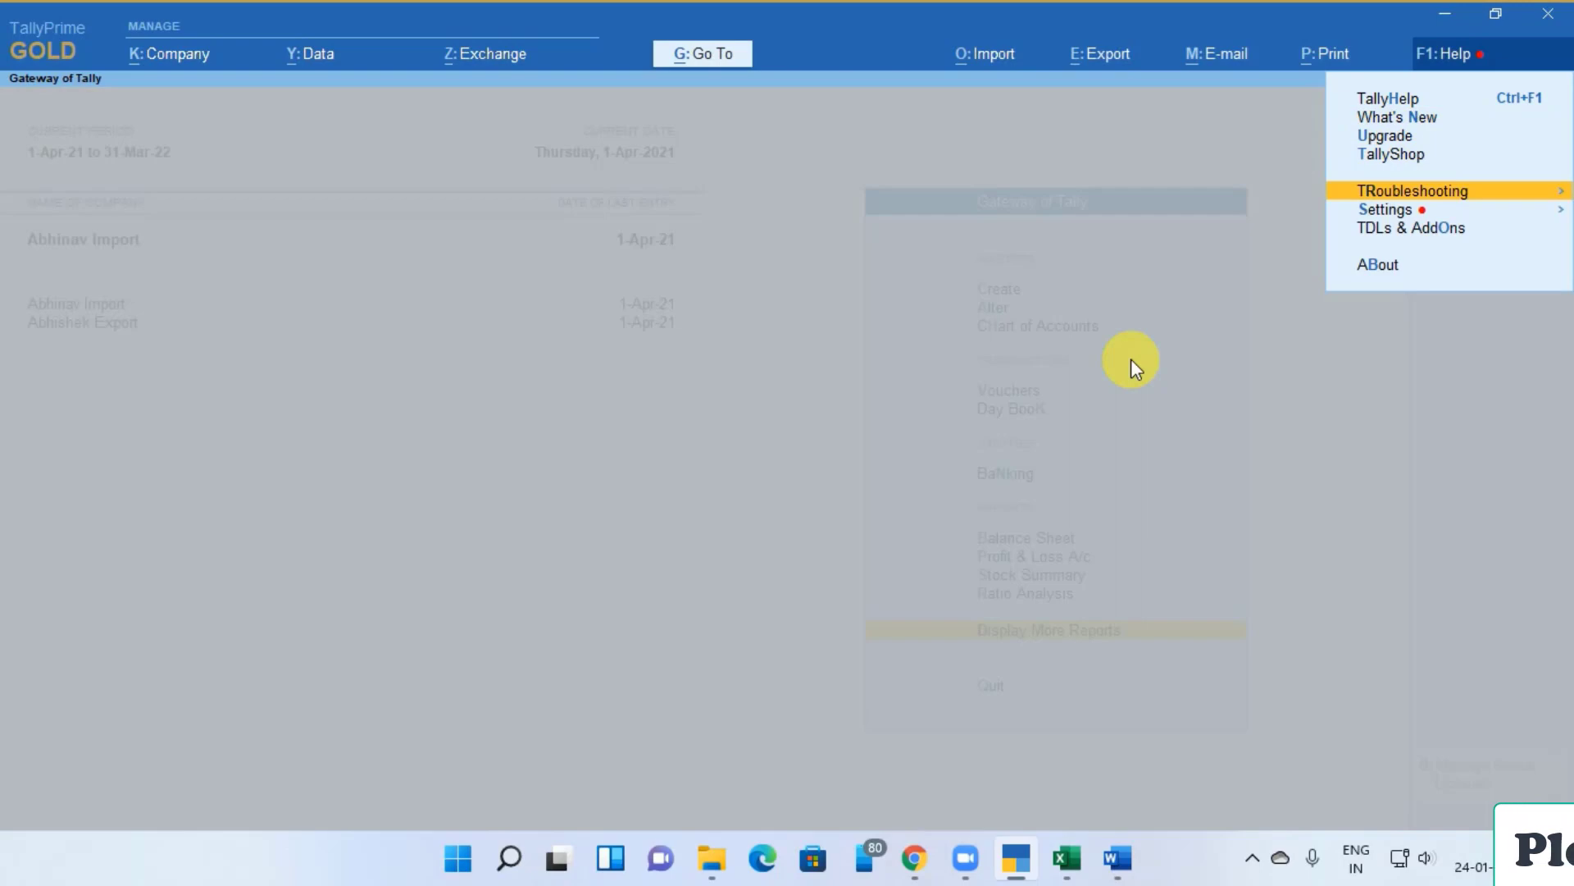
{"action": "key", "text": "Return"}
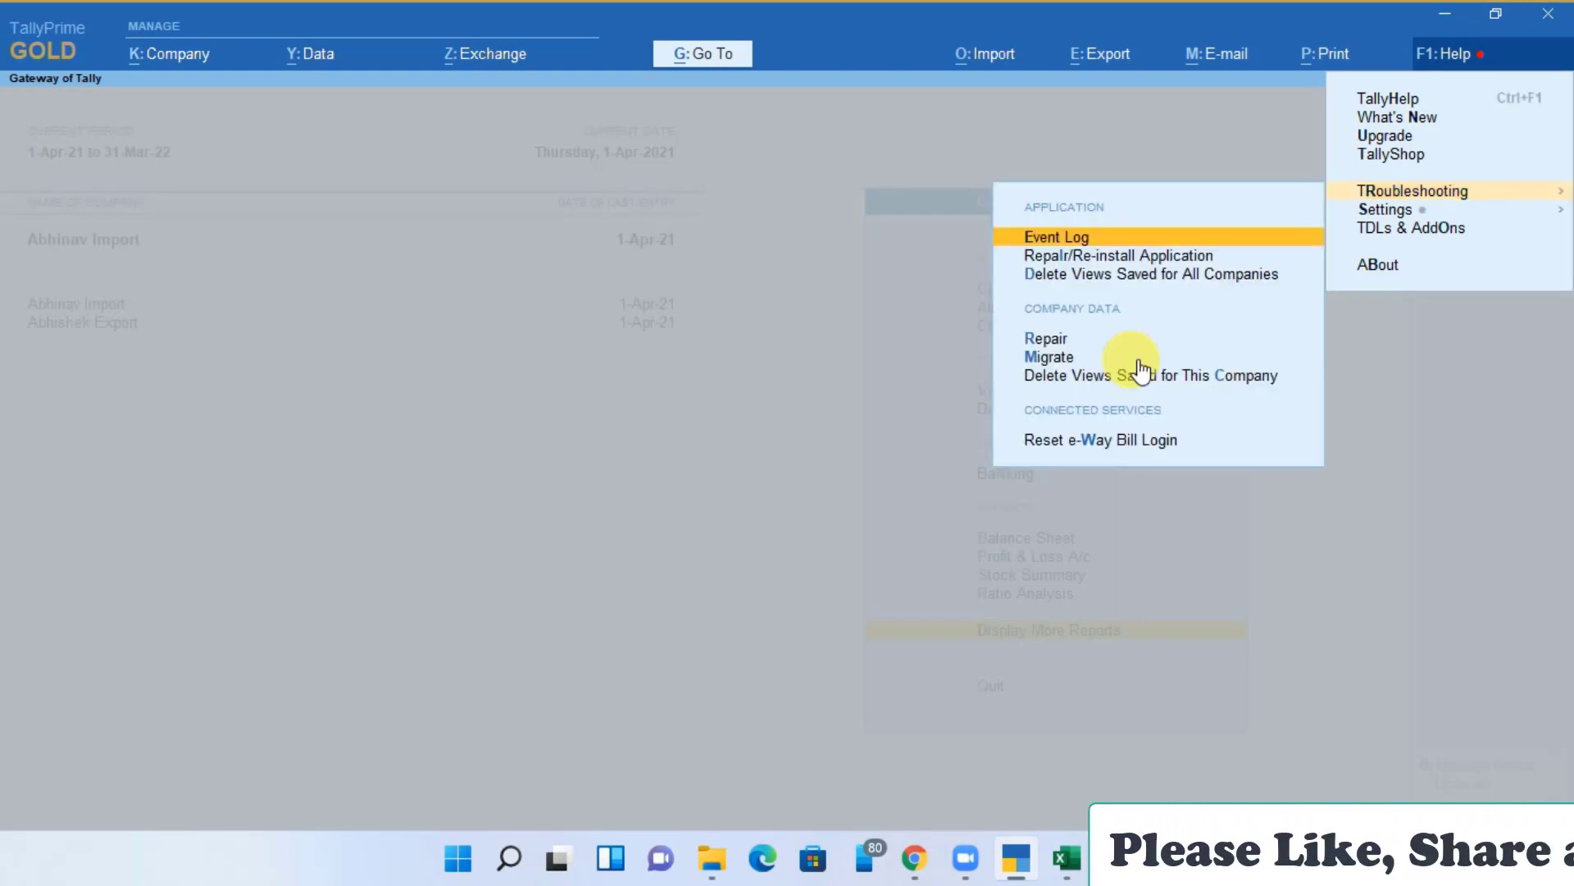
{"action": "key", "text": "Return"}
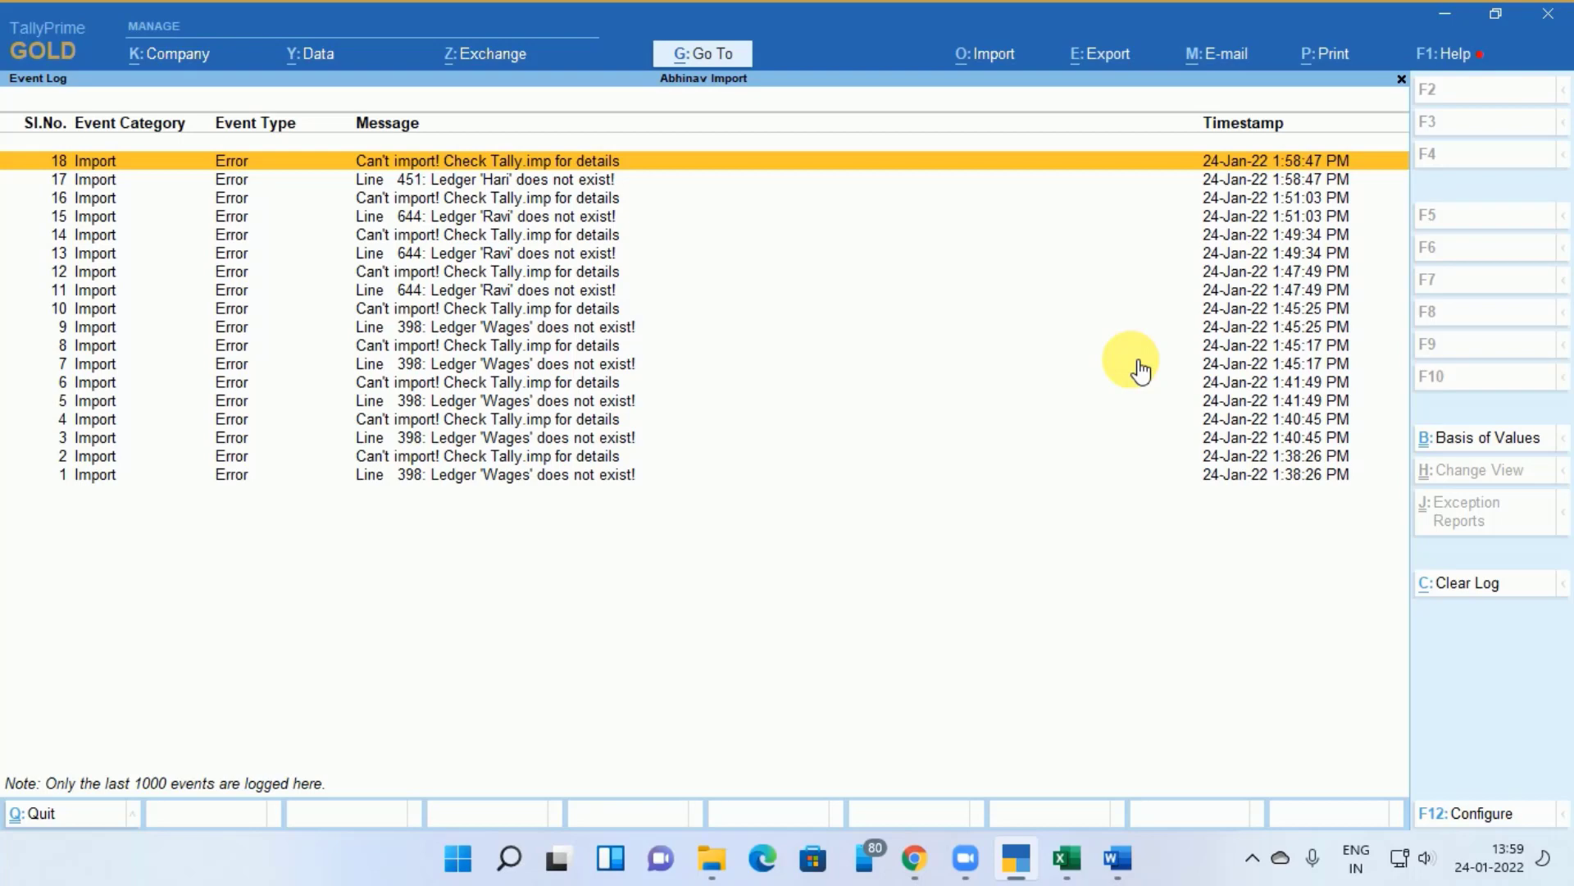
Open the sundry creditor's ledger in Abhinav Import for alteration, check its details, and close it without changes
{"action": "key", "text": "Down"}
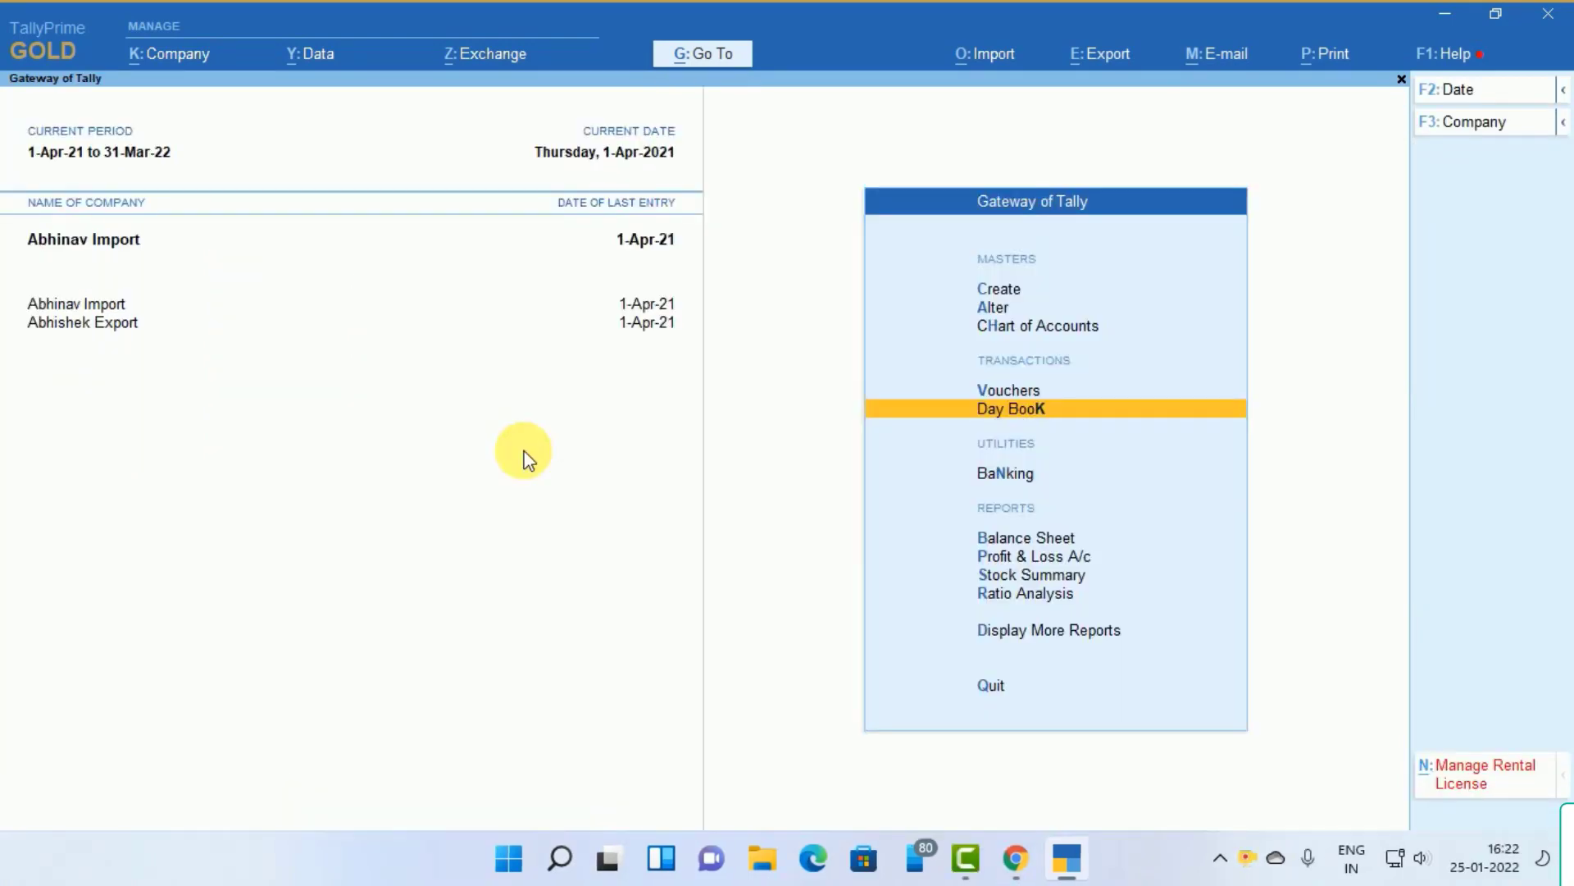
{"action": "key", "text": "Up"}
{"action": "key", "text": "Up"}
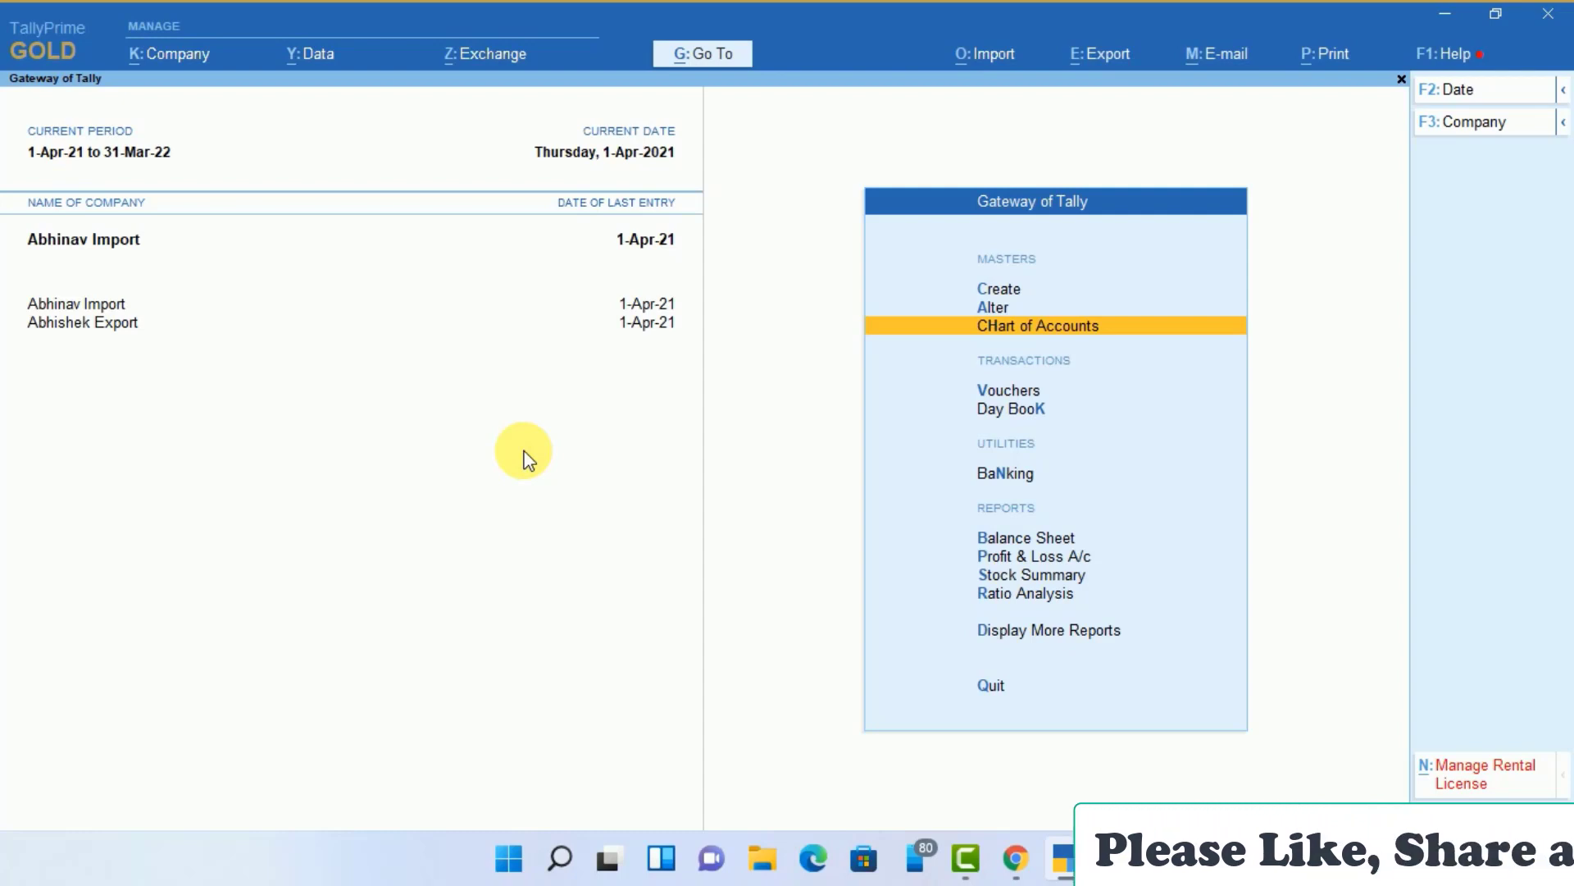
{"action": "key", "text": "Up"}
{"action": "key", "text": "Return"}
{"action": "key", "text": "Down"}
{"action": "key", "text": "Return"}
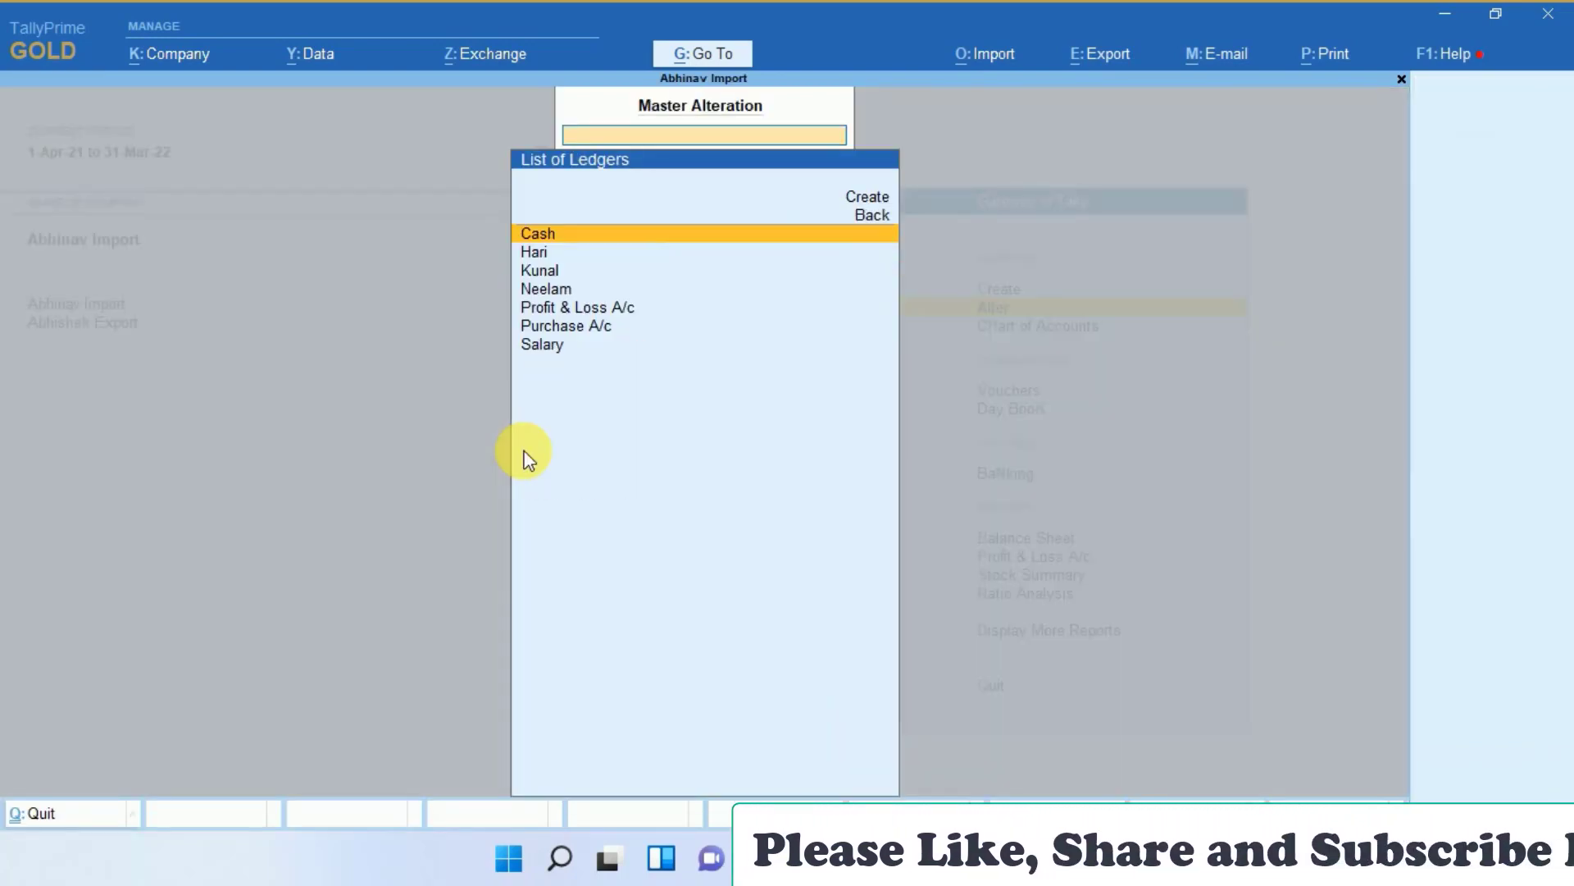
{"action": "key", "text": "Down"}
{"action": "key", "text": "Return"}
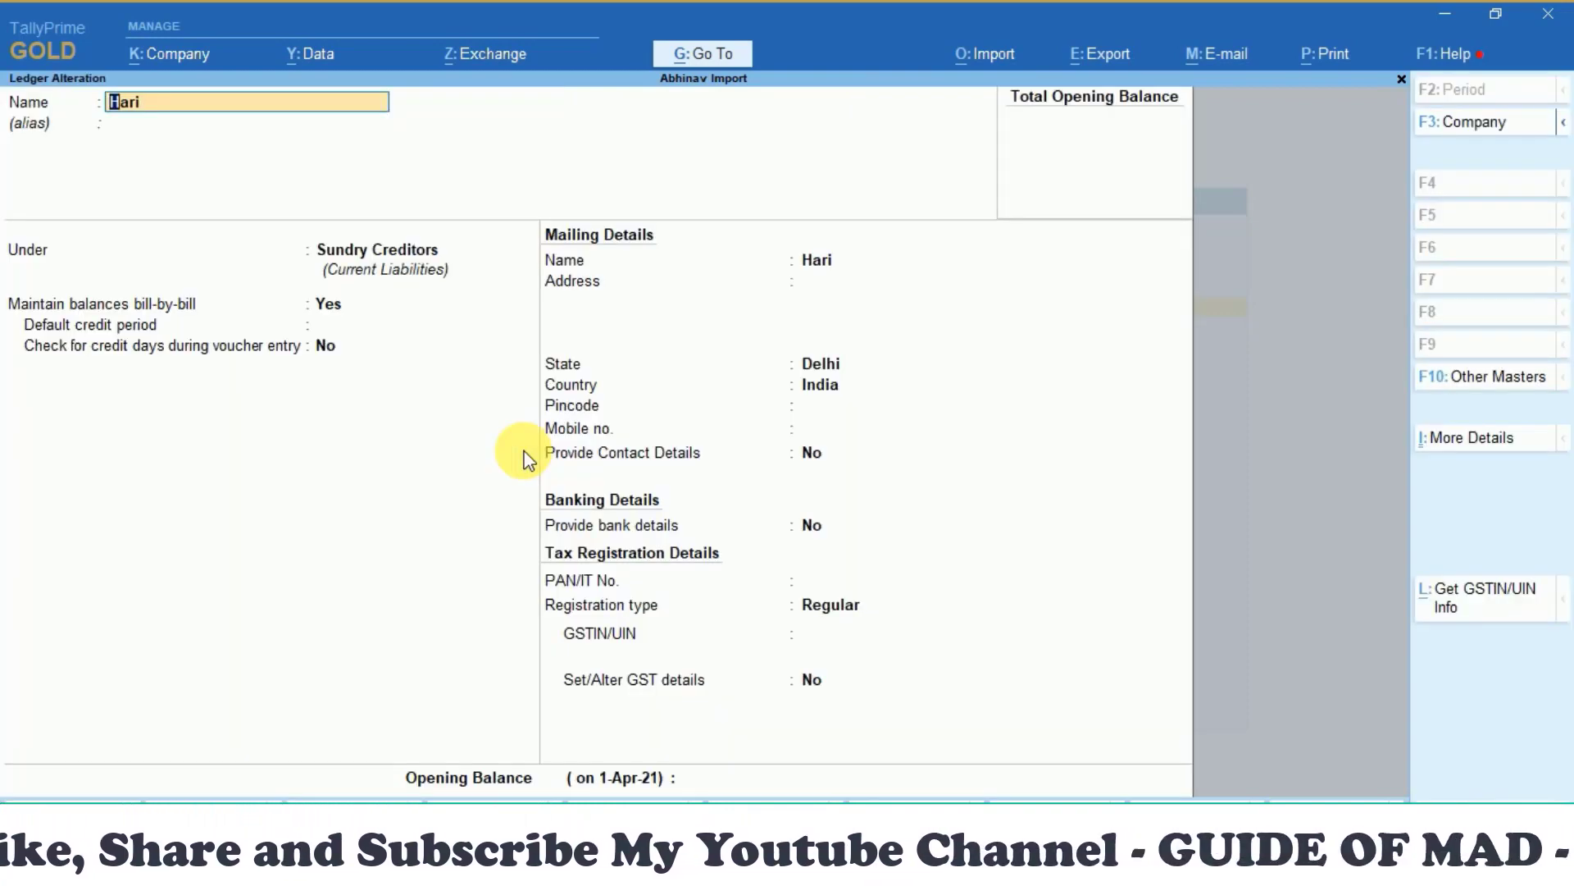
{"action": "key", "text": "Escape"}
{"action": "key", "text": "Escape"}
{"action": "key", "text": "Escape"}
{"action": "key", "text": "Escape"}
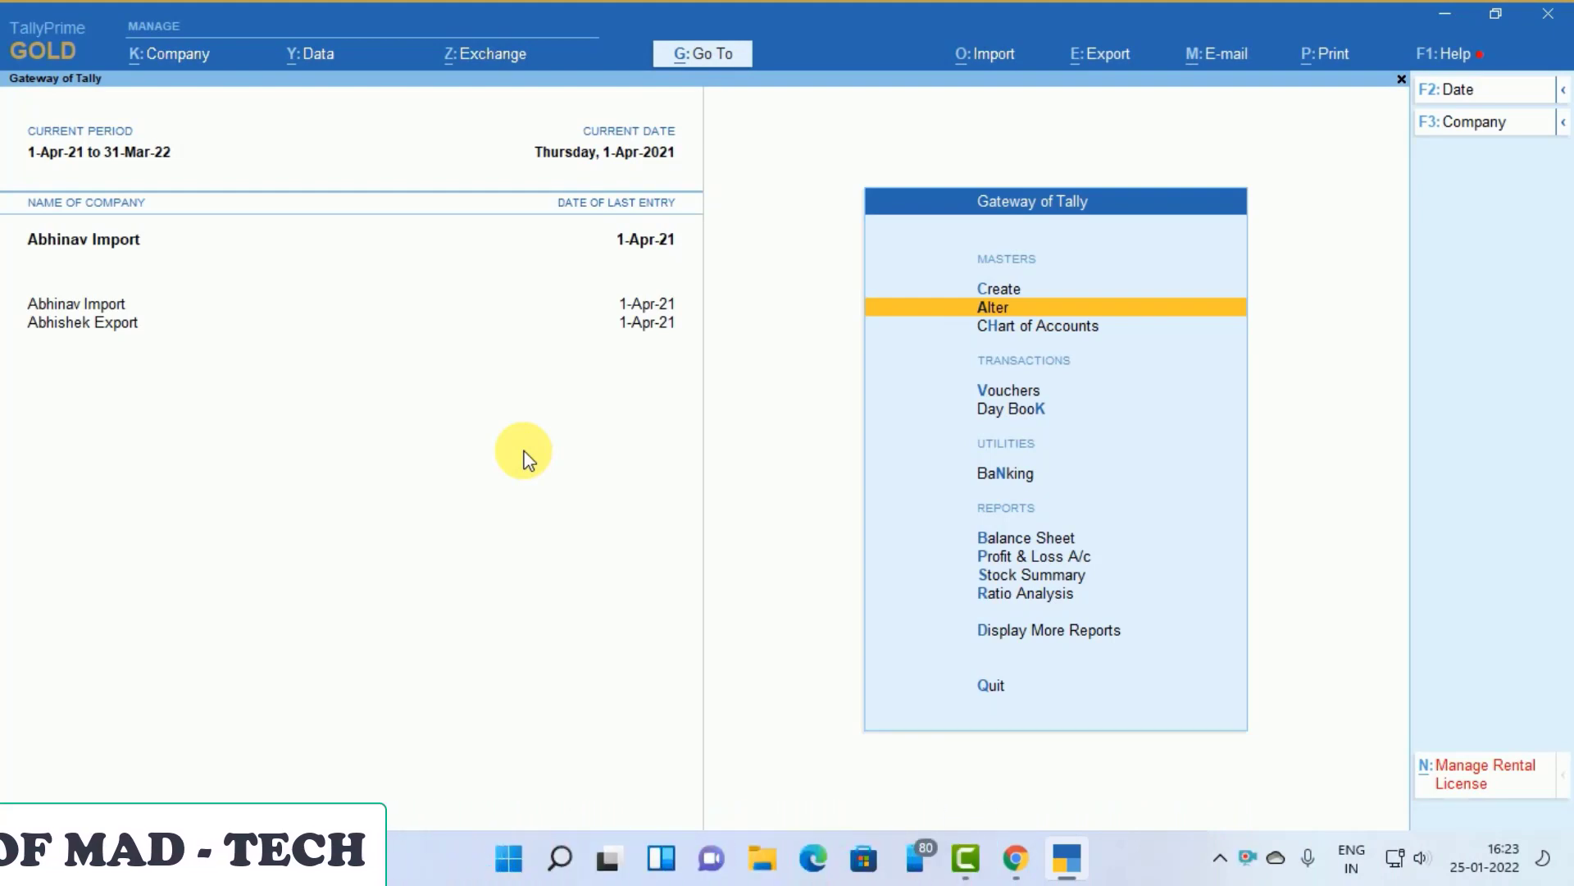
Try again to import masters from xyz1.xml with the creditor ledger present in Abhinav Import
{"action": "key", "text": "alt+o"}
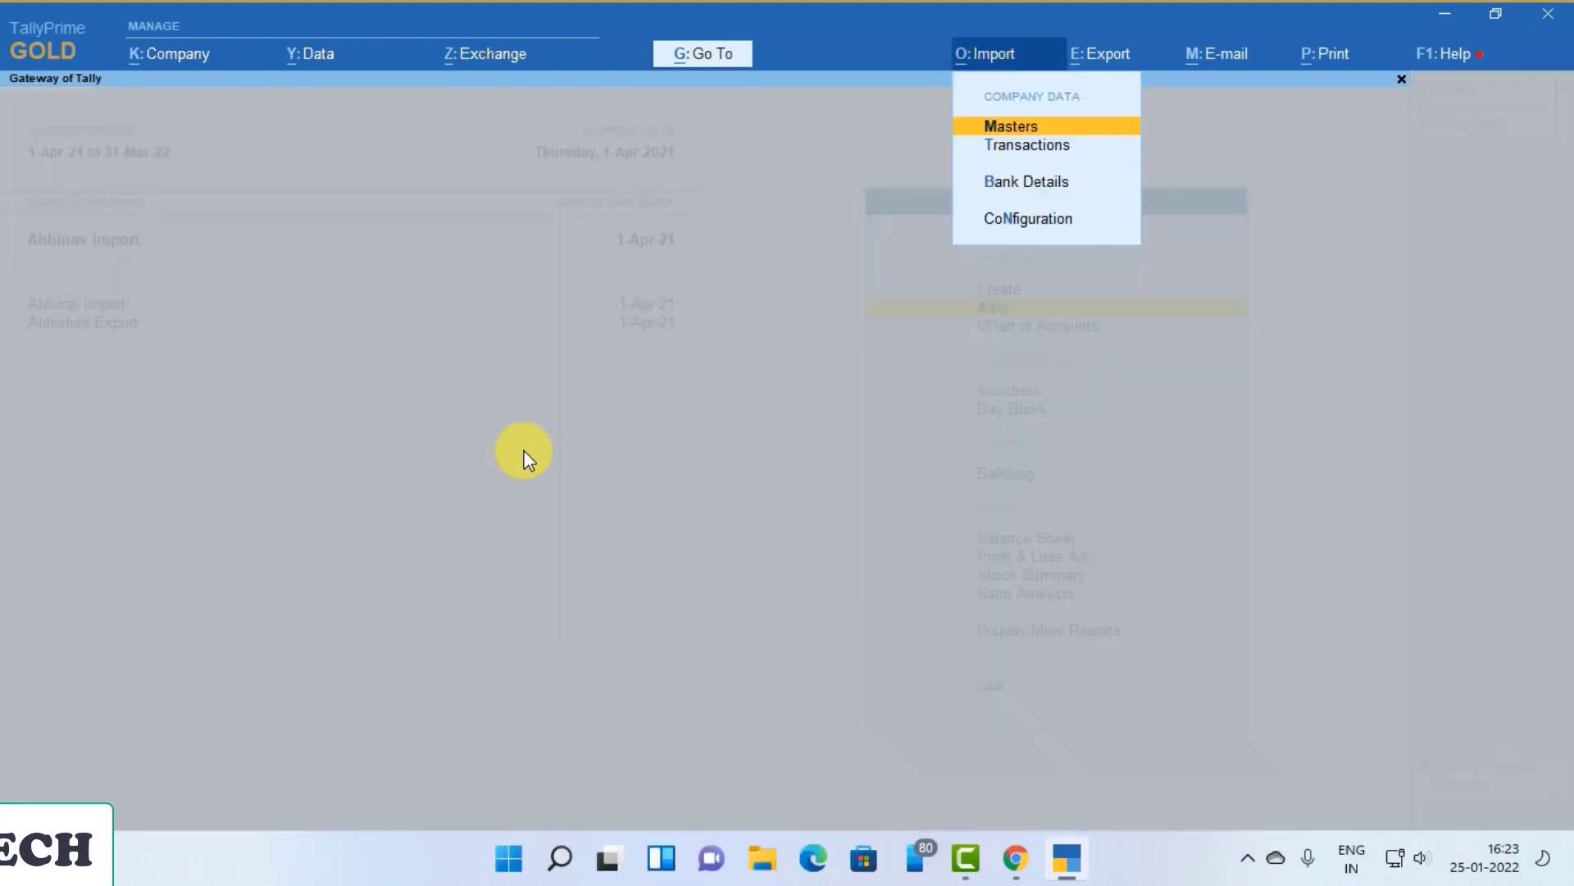
{"action": "key", "text": "Return"}
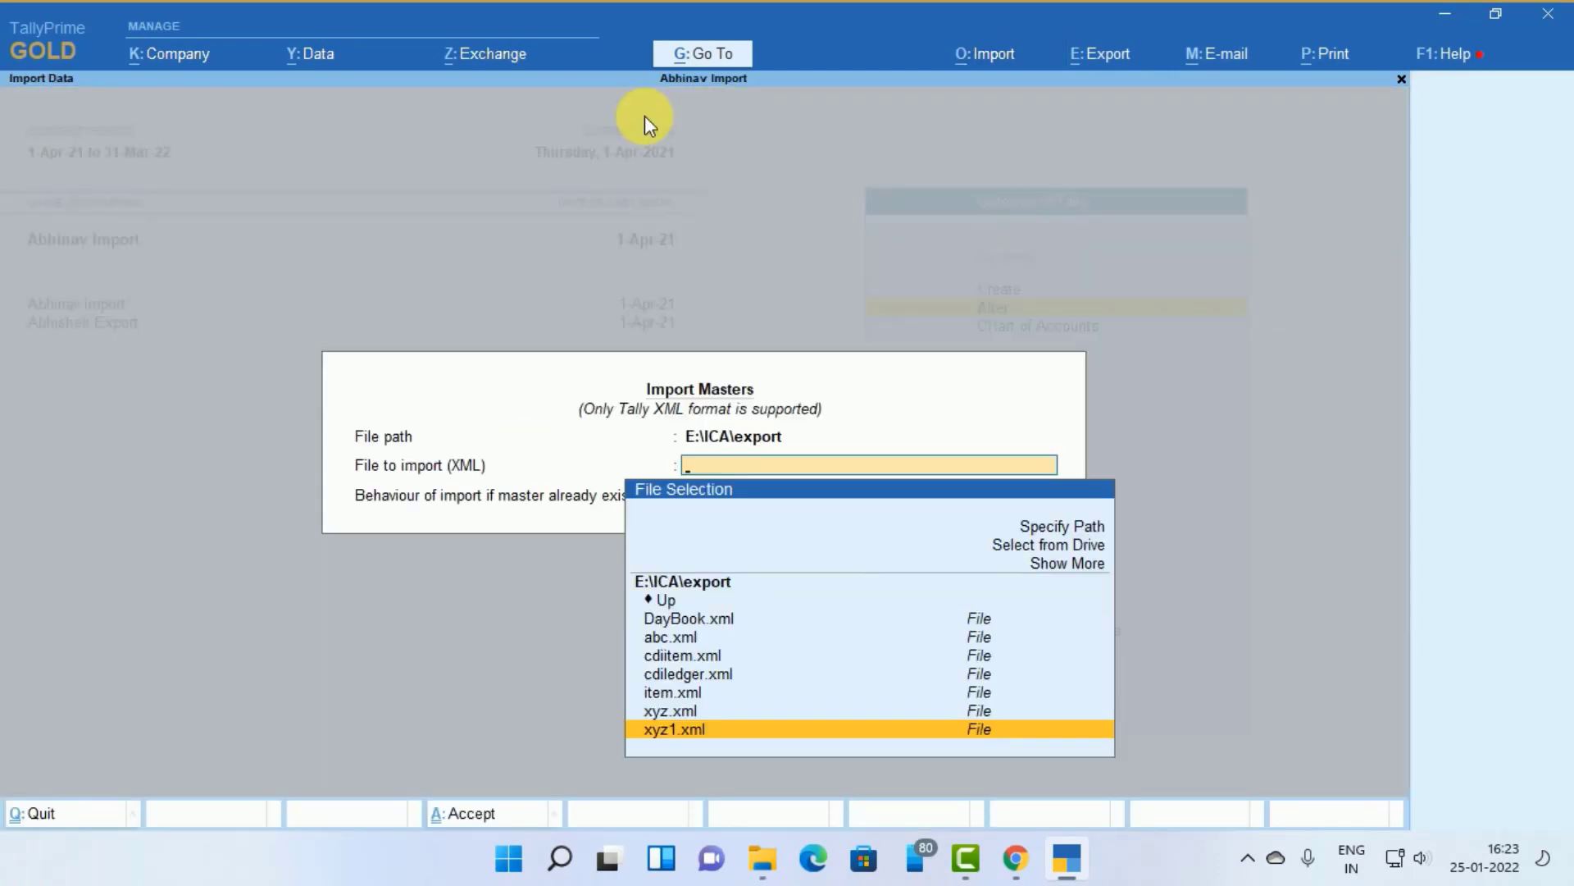
{"action": "key", "text": "Return"}
{"action": "key", "text": "Return"}
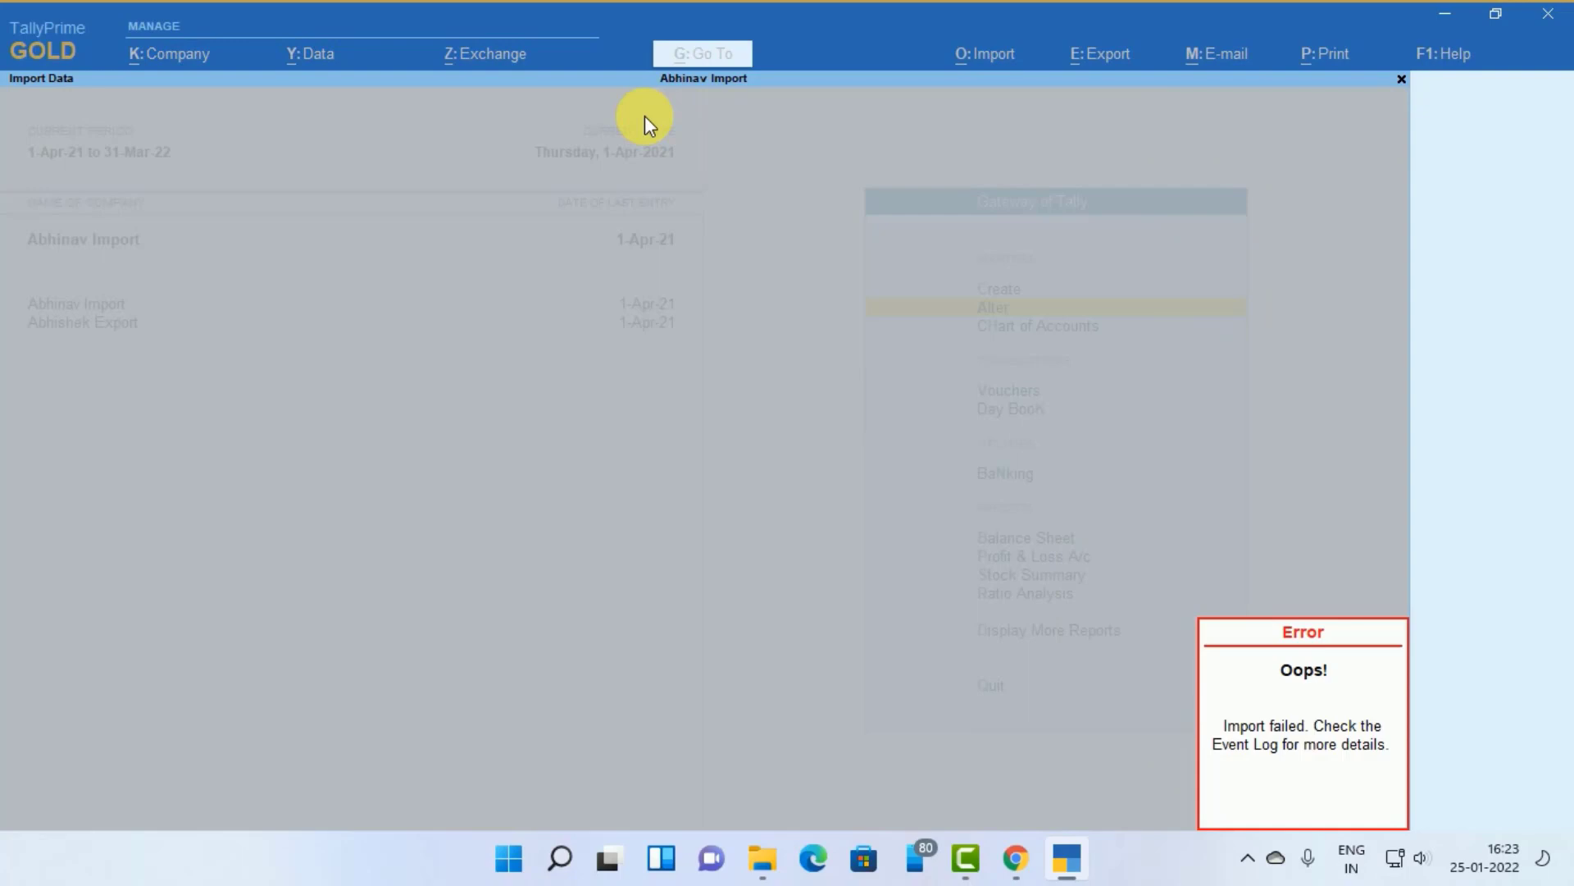
{"action": "key", "text": "Escape"}
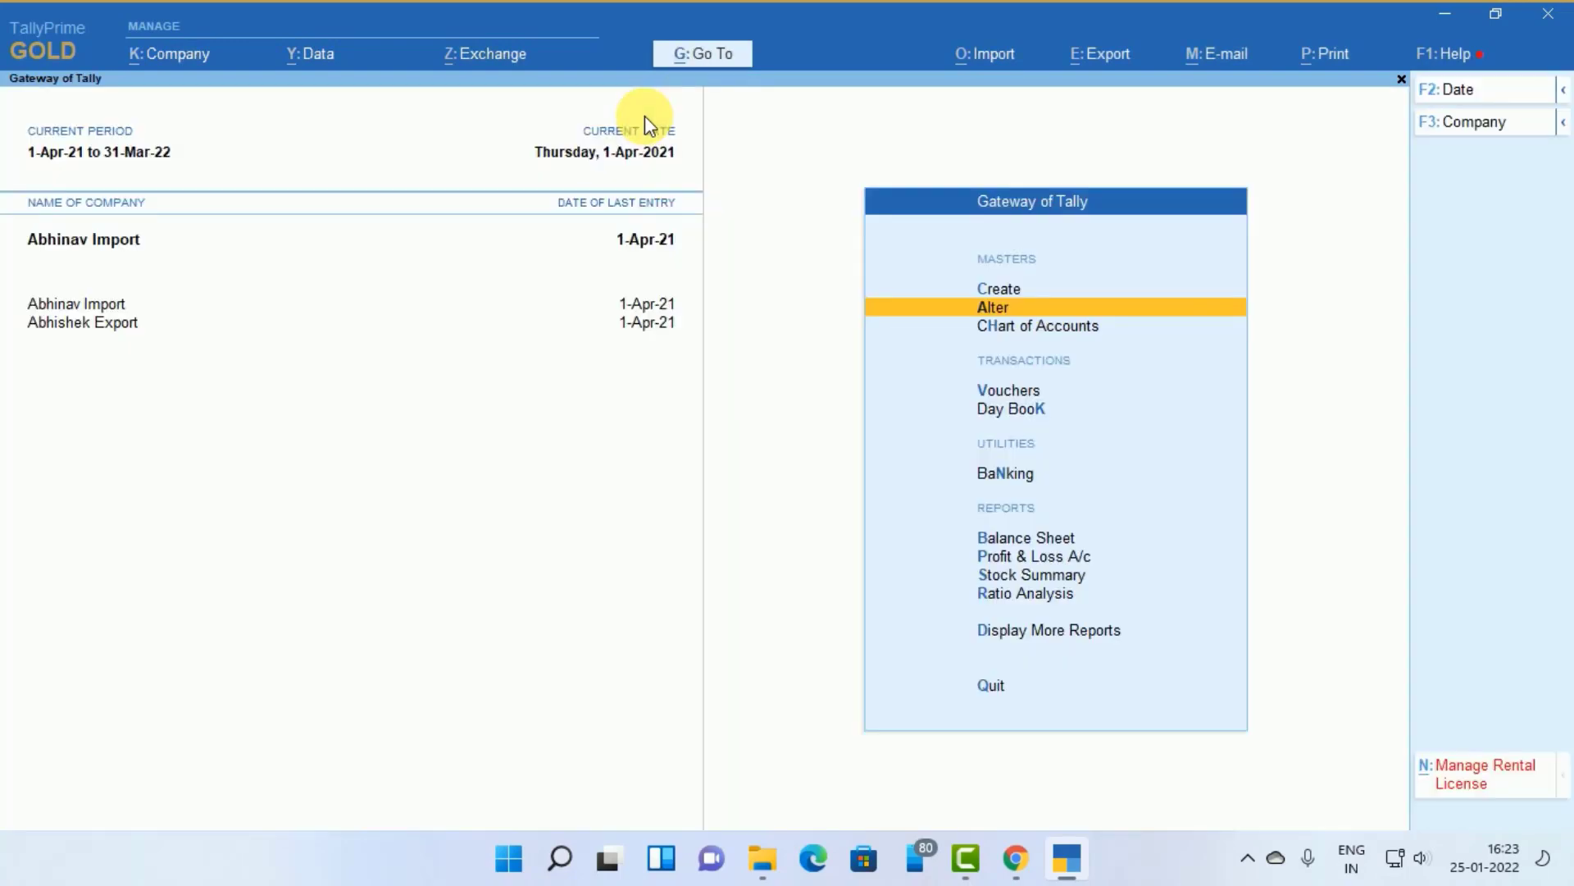
Open the event log from the troubleshooting options, examine the import error entries, and close it
{"action": "key", "text": "F1"}
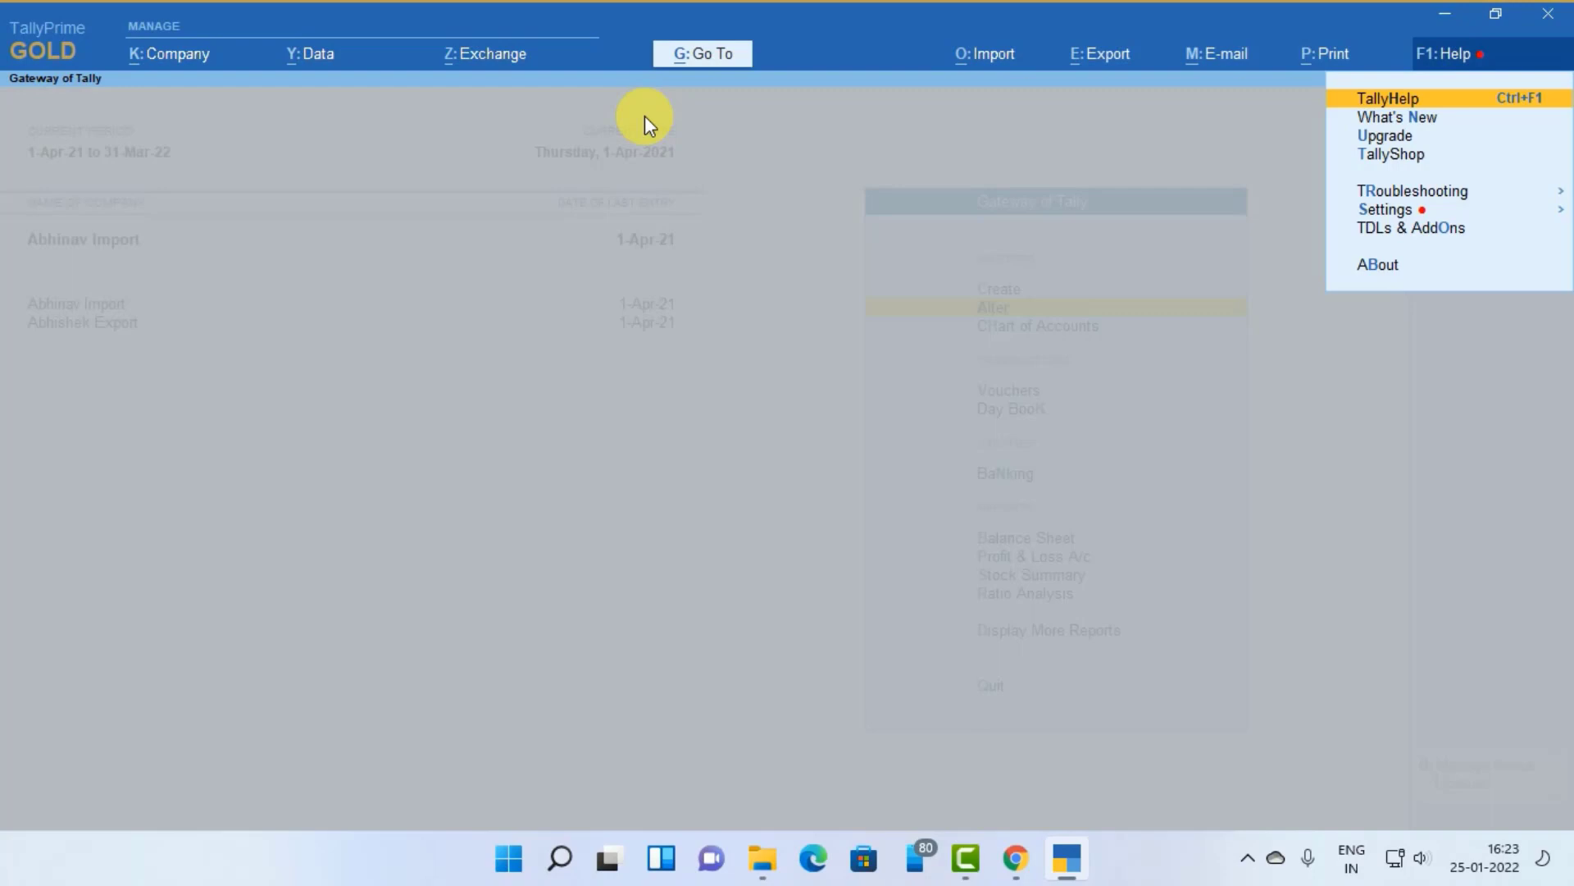
{"action": "key", "text": "Down"}
{"action": "key", "text": "Down"}
{"action": "key", "text": "Down"}
{"action": "key", "text": "Down"}
{"action": "key", "text": "Down"}
{"action": "key", "text": "Up"}
{"action": "key", "text": "Return"}
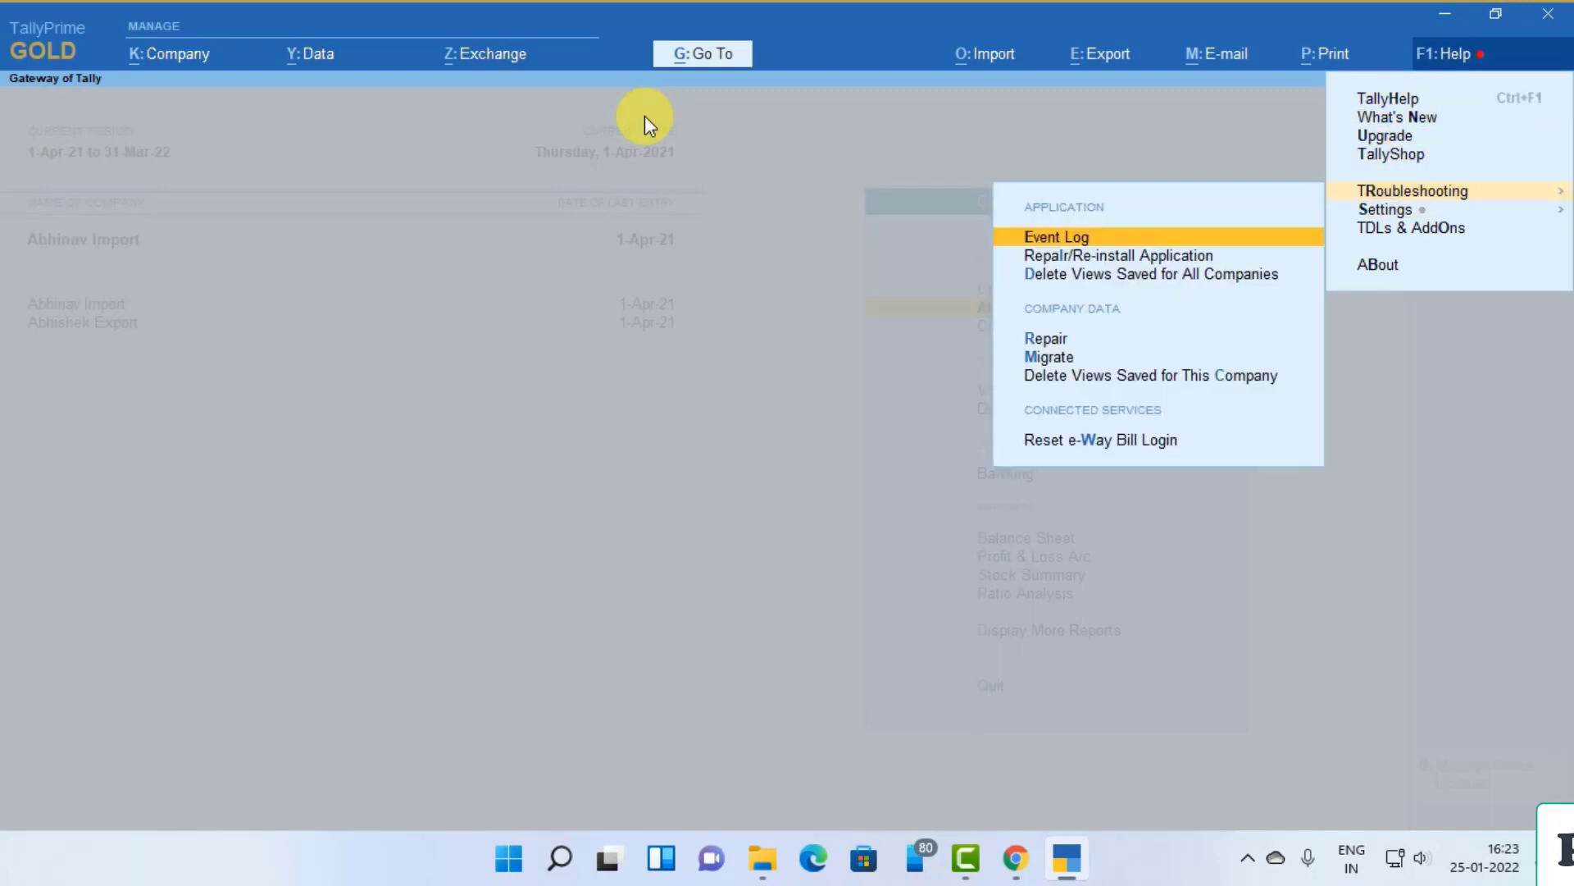
{"action": "key", "text": "Return"}
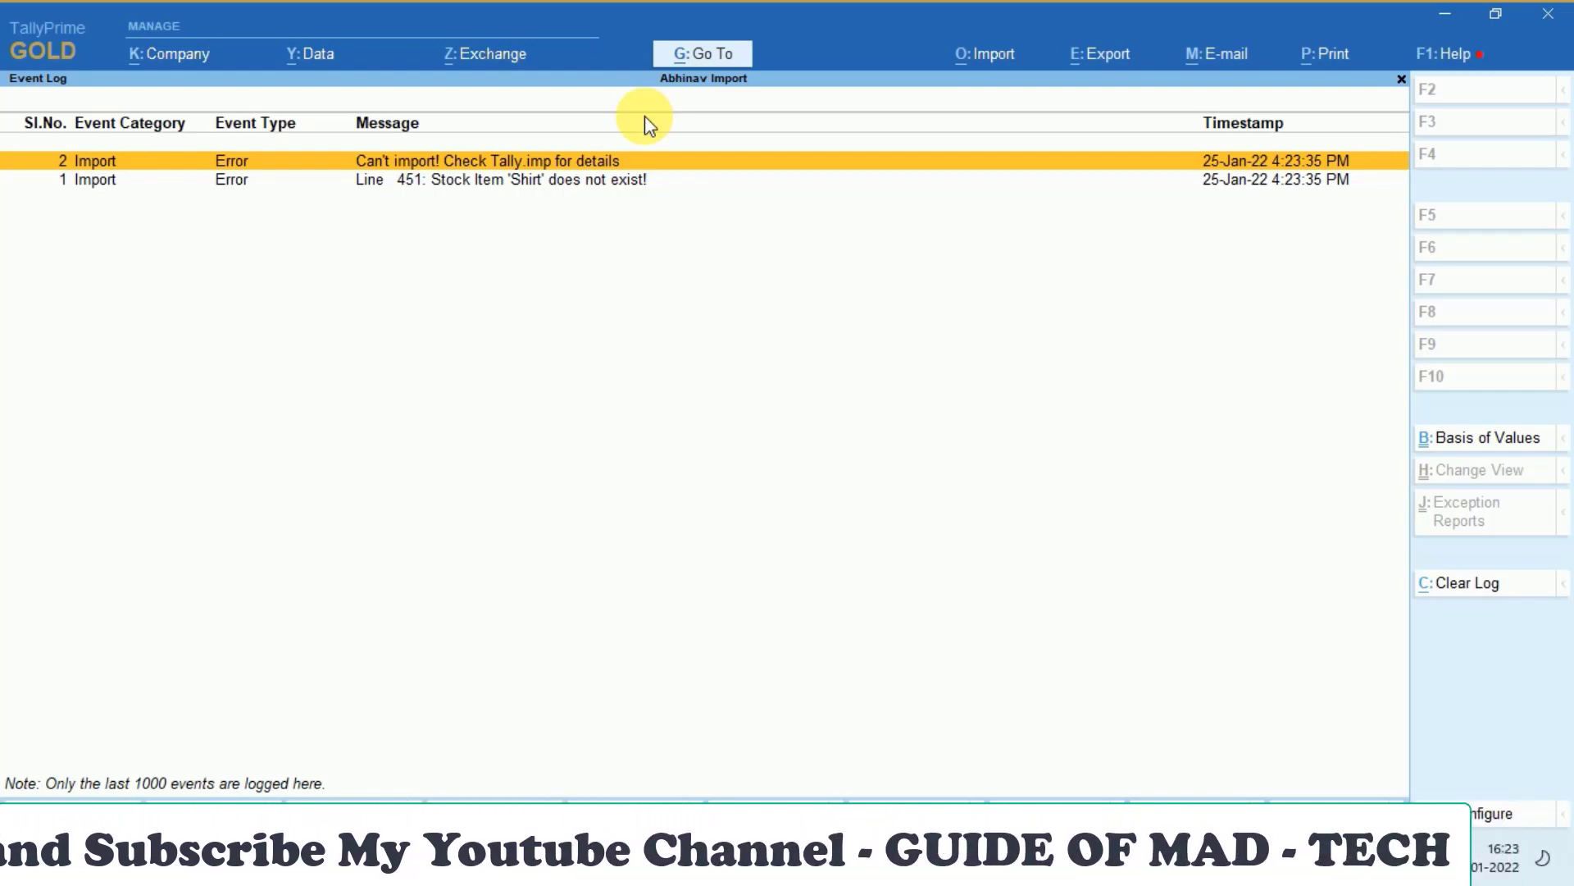
{"action": "key", "text": "Escape"}
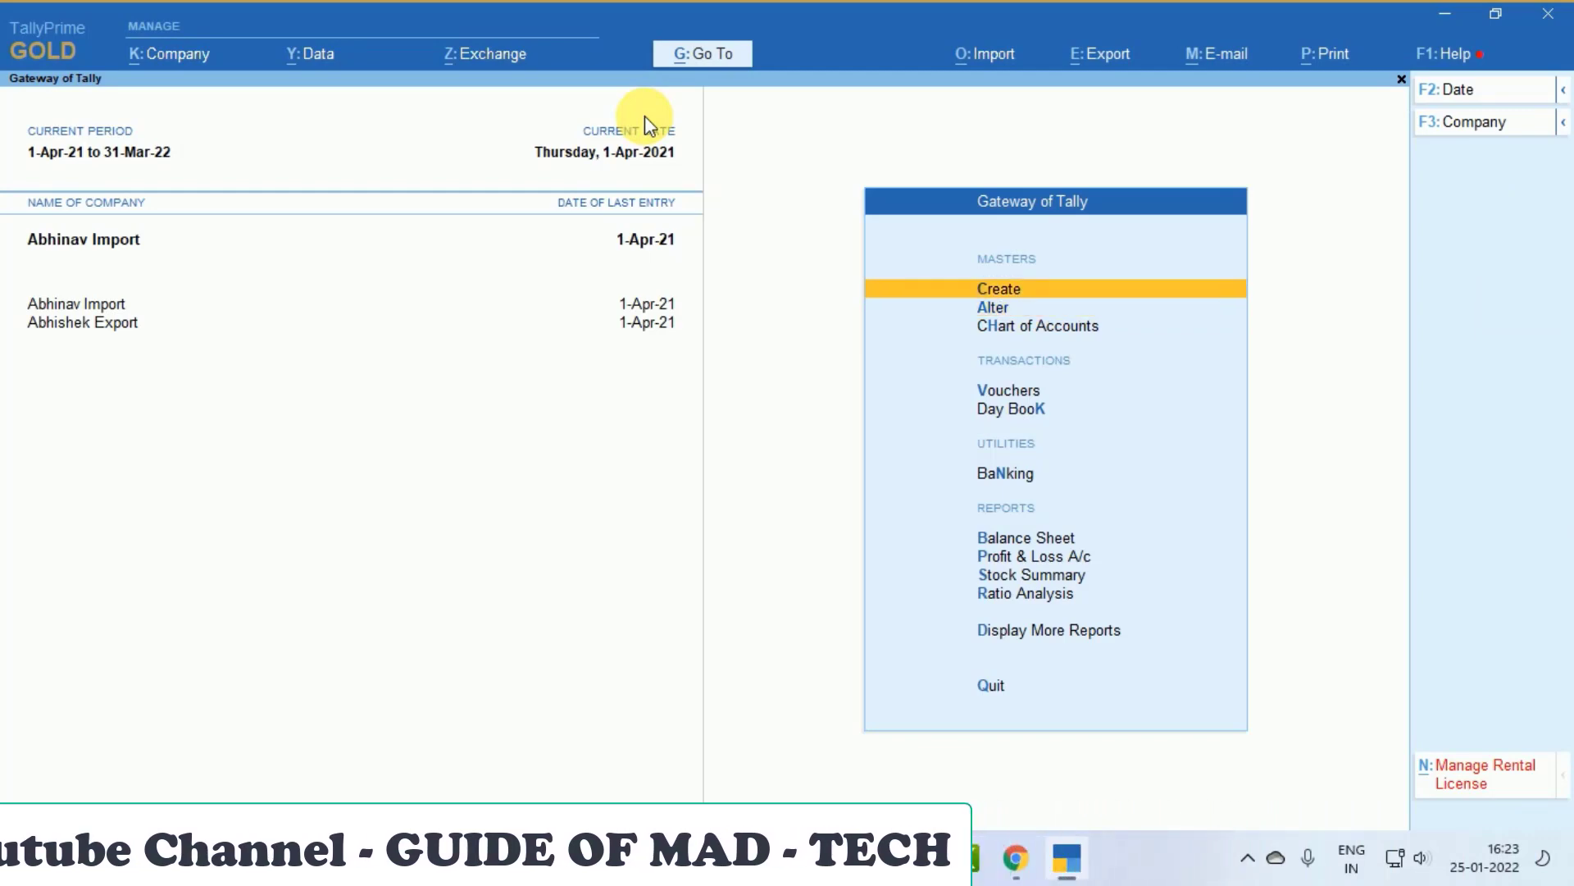
Start a new stock item named Shirt in Abhinav Import, keeping it under Primary with category Not Applicable
{"action": "key", "text": "Down"}
{"action": "key", "text": "Up"}
{"action": "key", "text": "Return"}
{"action": "key", "text": "Down"}
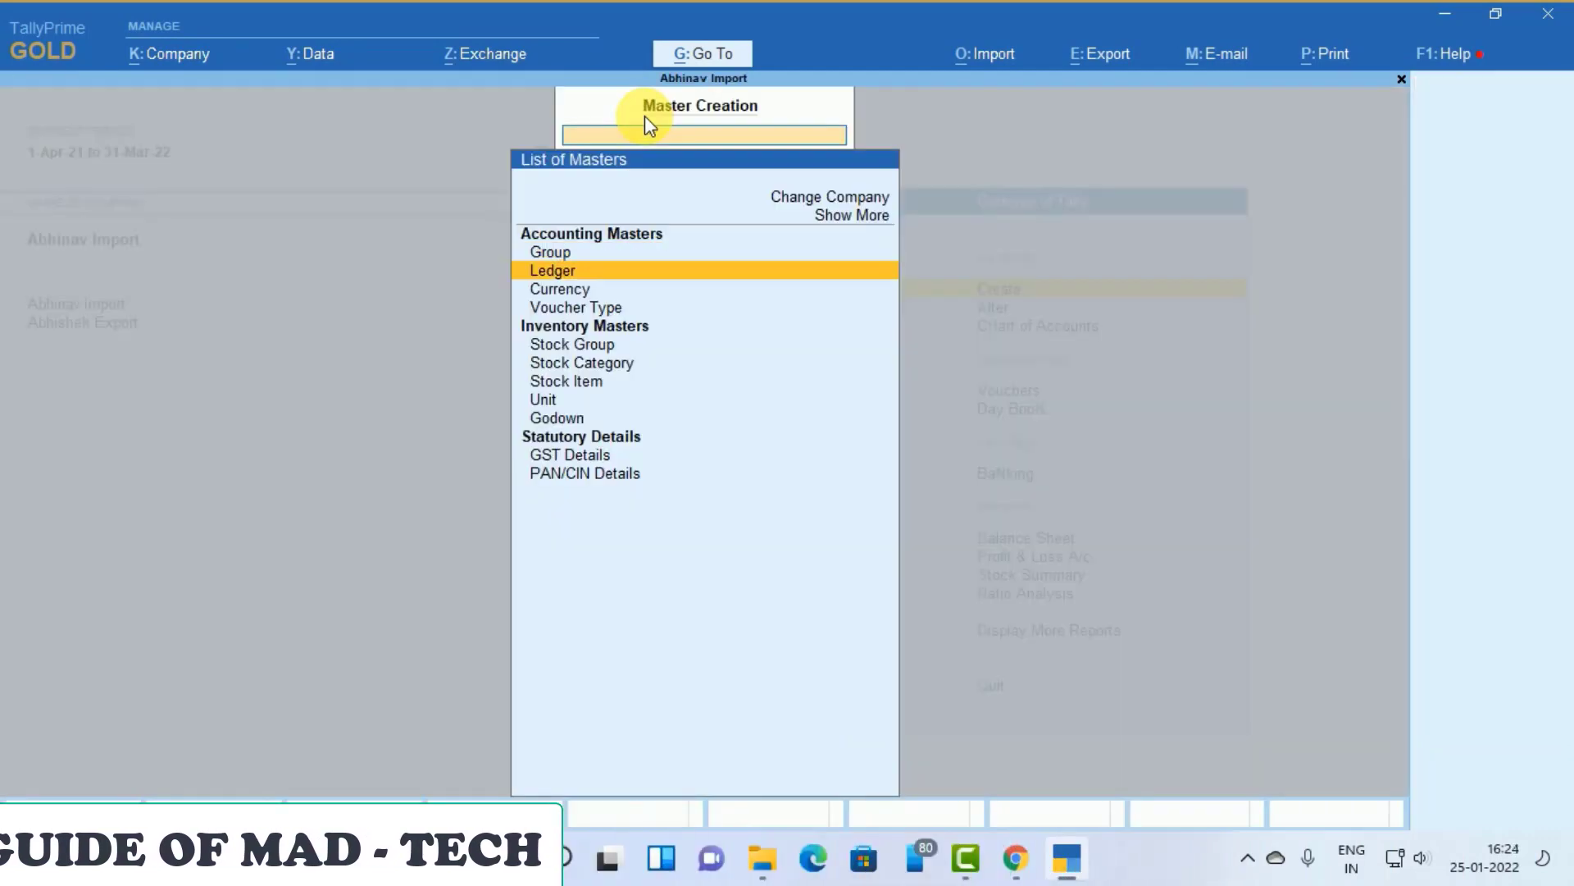
{"action": "key", "text": "Down"}
{"action": "key", "text": "Down"}
{"action": "key", "text": "Down"}
{"action": "key", "text": "Down"}
{"action": "key", "text": "Down"}
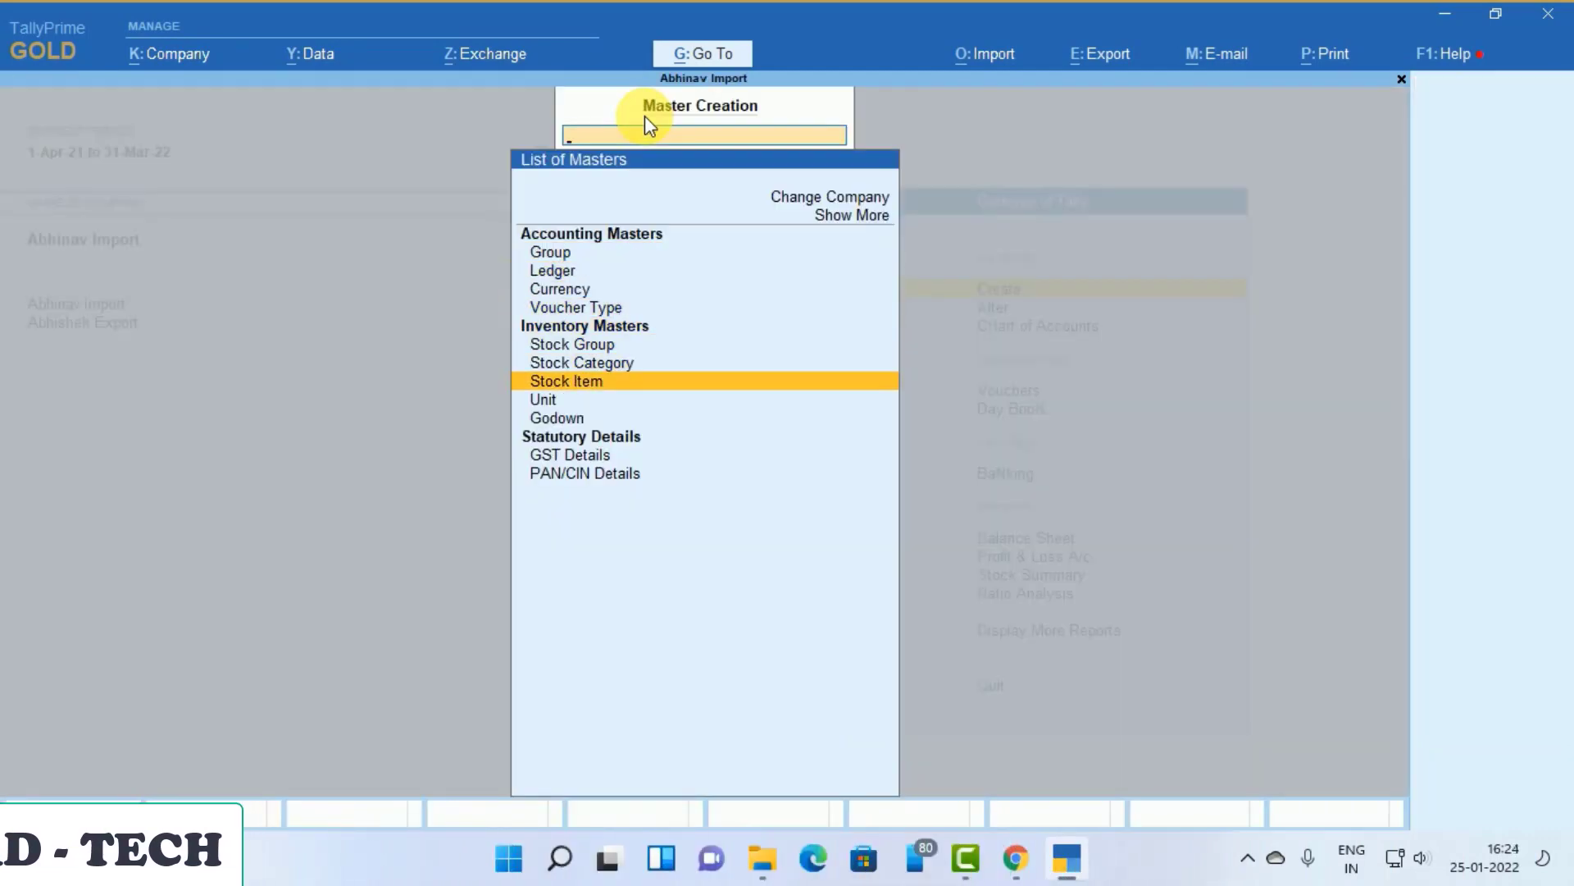
{"action": "key", "text": "Return"}
{"action": "type", "text": "Shirt"}
{"action": "key", "text": "Return"}
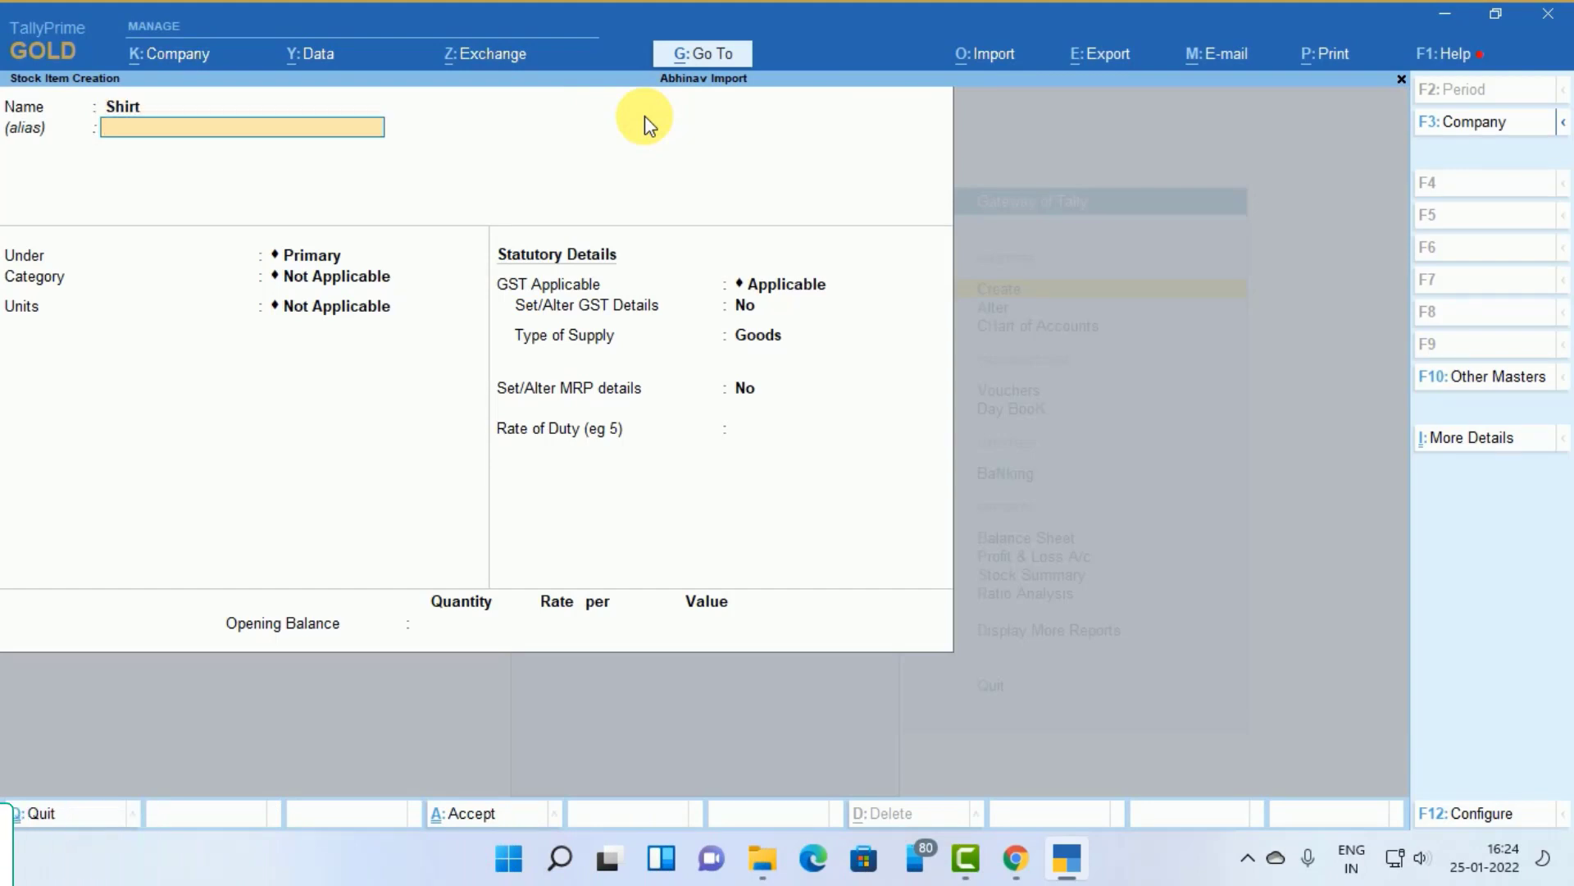
{"action": "key", "text": "Return"}
{"action": "key", "text": "Return"}
{"action": "key", "text": "Return"}
Create a simple unit pcs with quantity code PCS-PIECES and 0 decimal places, and assign it to the Shirt item
{"action": "key", "text": "alt+c"}
{"action": "type", "text": "pcs"}
{"action": "key", "text": "Return"}
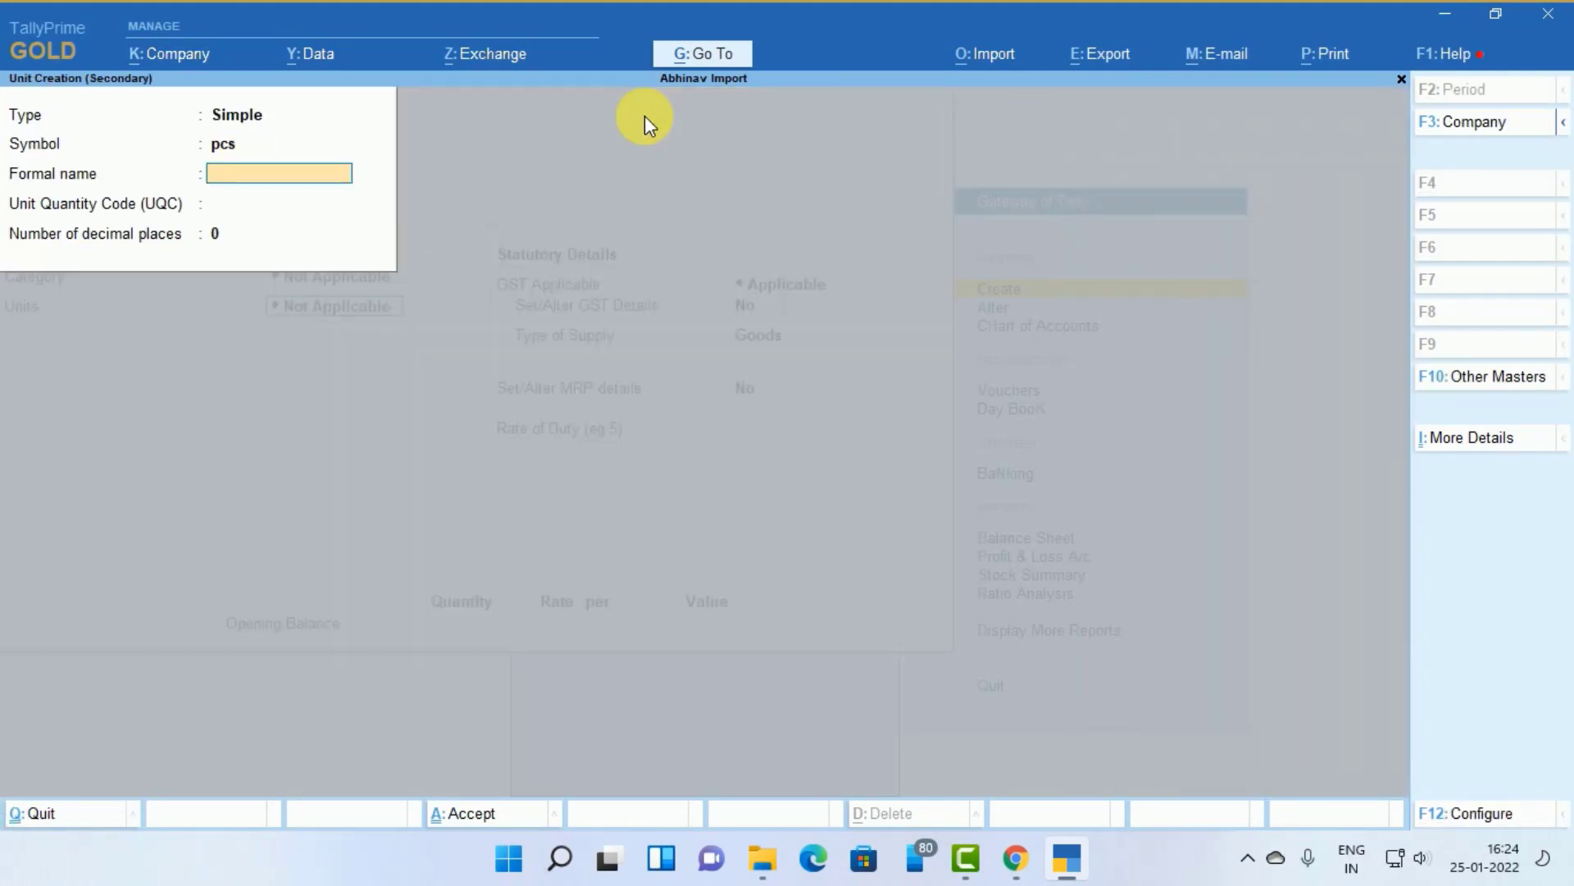
{"action": "key", "text": "Return"}
{"action": "key", "text": "Return"}
{"action": "key", "text": "BackSpace"}
{"action": "type", "text": "pc"}
{"action": "key", "text": "Return"}
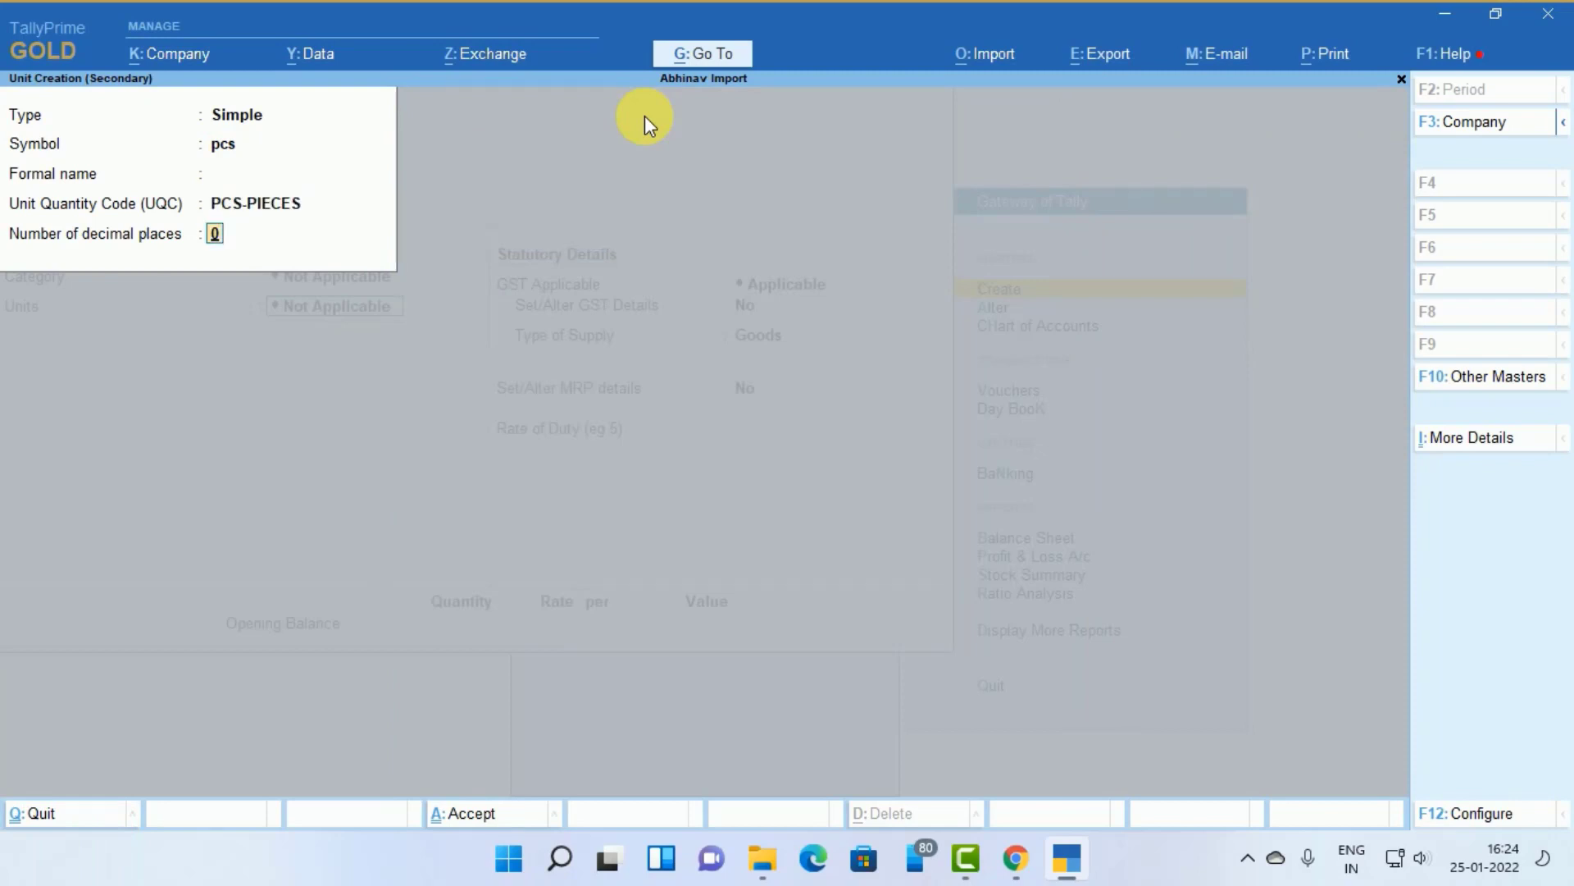
{"action": "key", "text": "Return"}
{"action": "key", "text": "Return"}
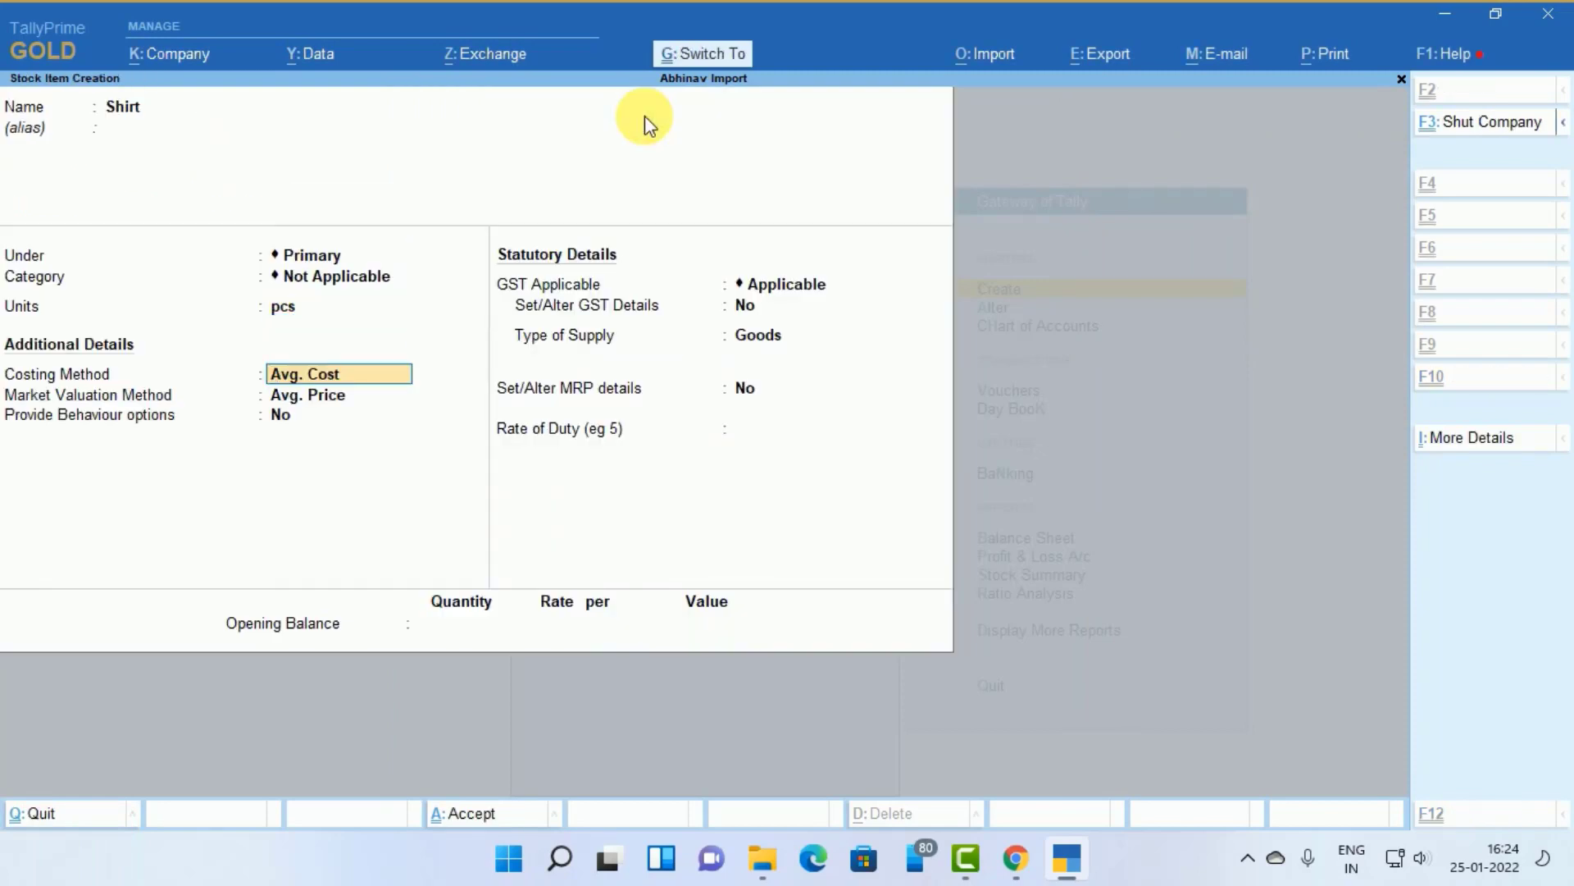
Save the Shirt stock item with its remaining default settings and return to the Gateway of Tally
{"action": "key", "text": "ctrl+a"}
{"action": "key", "text": "Escape"}
{"action": "key", "text": "Return"}
{"action": "key", "text": "Escape"}
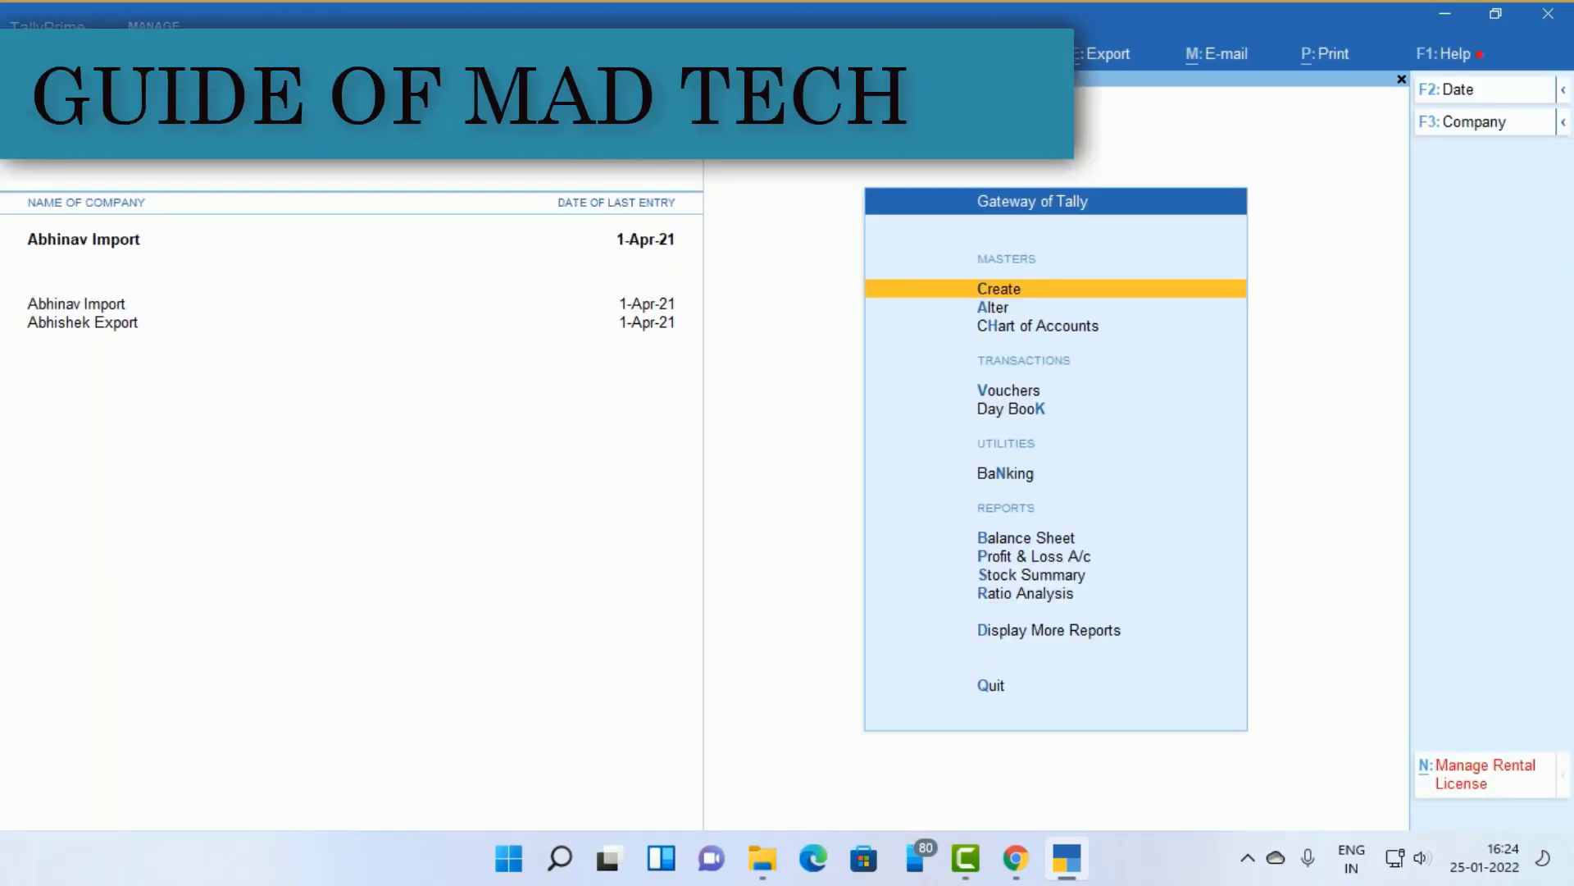
Try to import masters from xyz1.xml in E:\ICA\export again, using the Combine opening balances behaviour
{"action": "key", "text": "alt+k"}
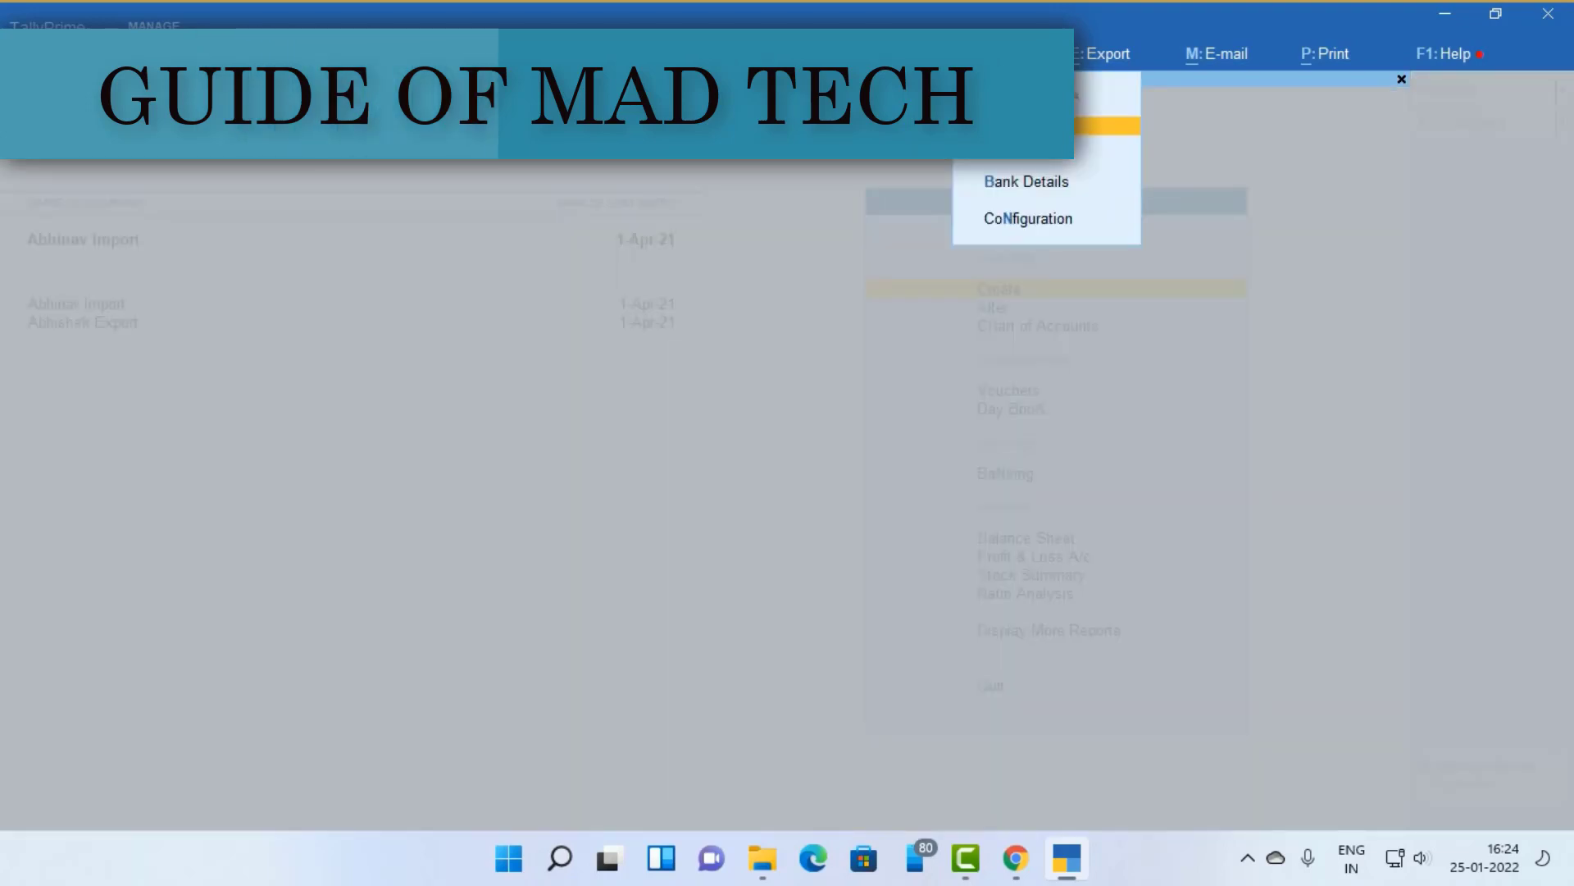
{"action": "key", "text": "Return"}
{"action": "key", "text": "Return"}
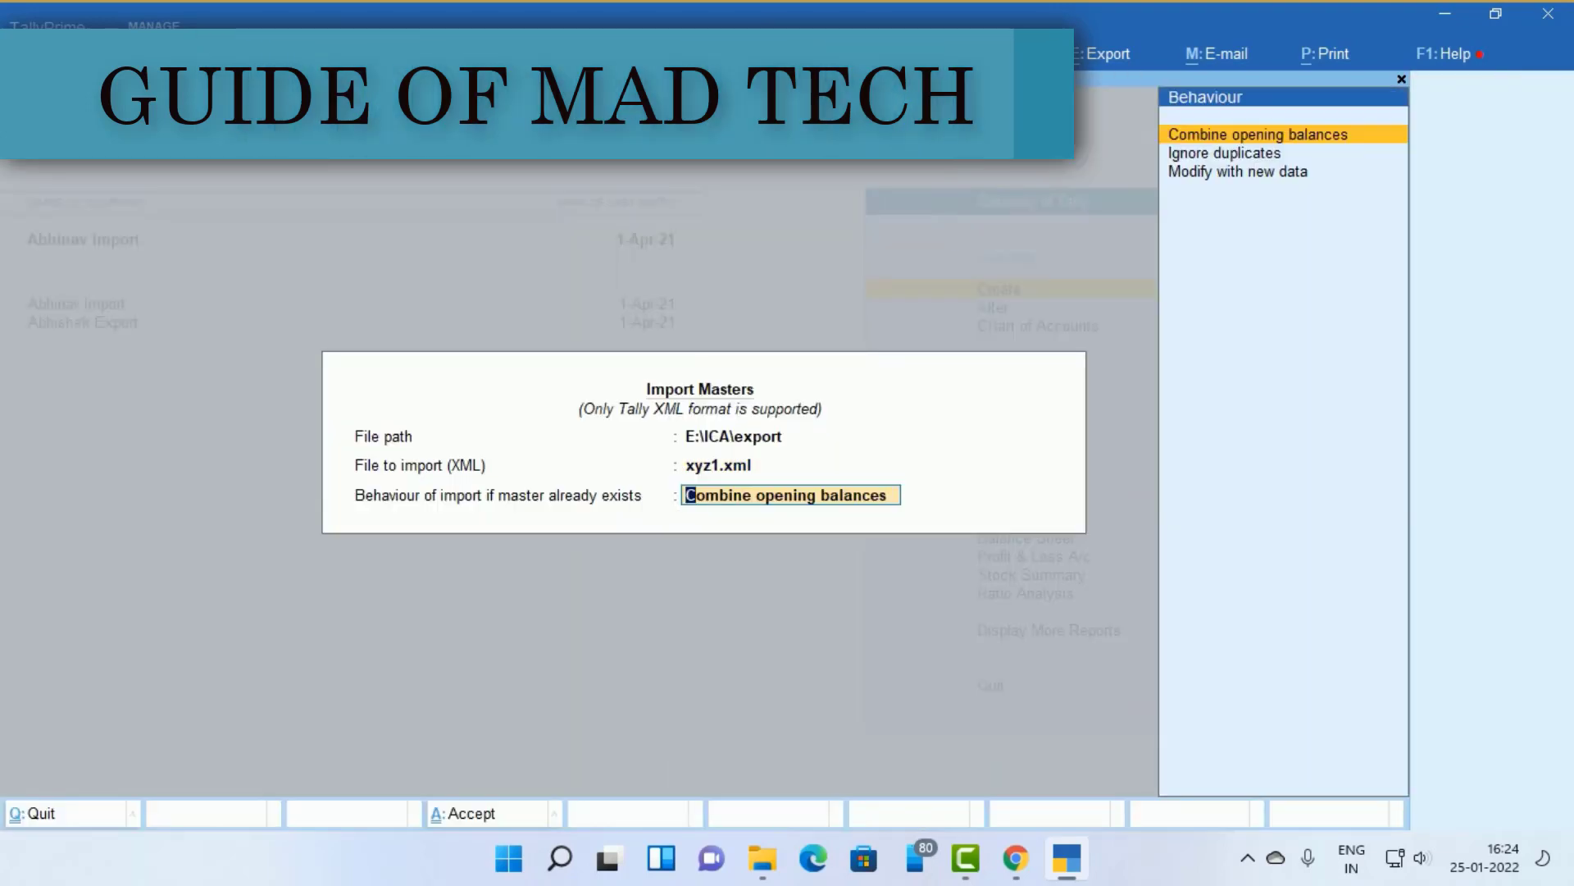
{"action": "key", "text": "Return"}
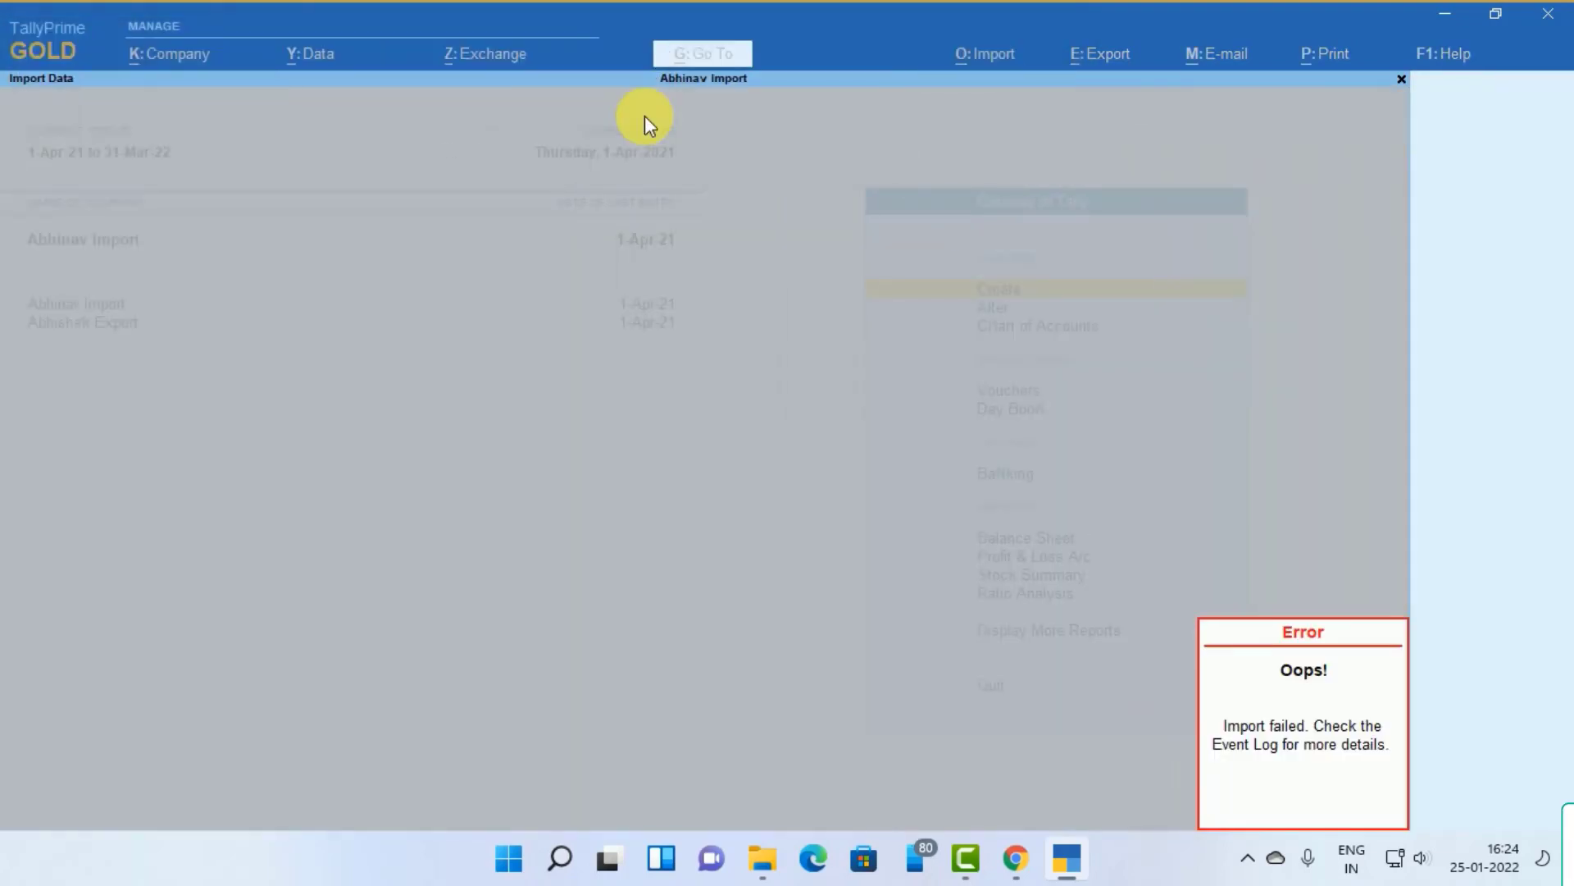
{"action": "key", "text": "Escape"}
Check the event log for the newest import error entries and close it
{"action": "key", "text": "F1"}
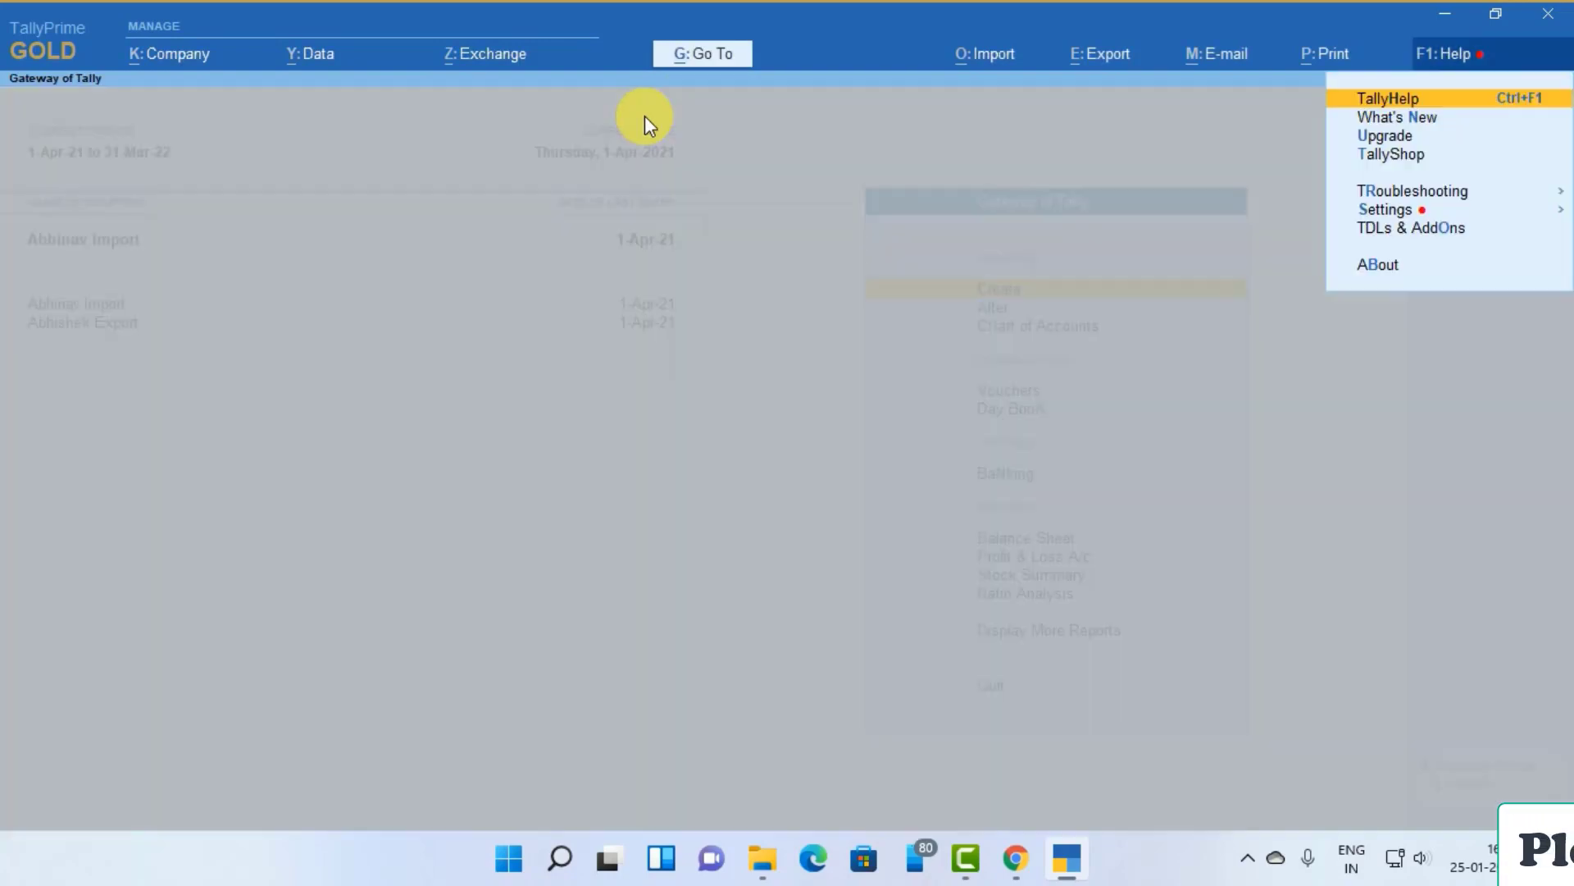
{"action": "key", "text": "Down"}
{"action": "key", "text": "Down"}
{"action": "key", "text": "Down"}
{"action": "key", "text": "Down"}
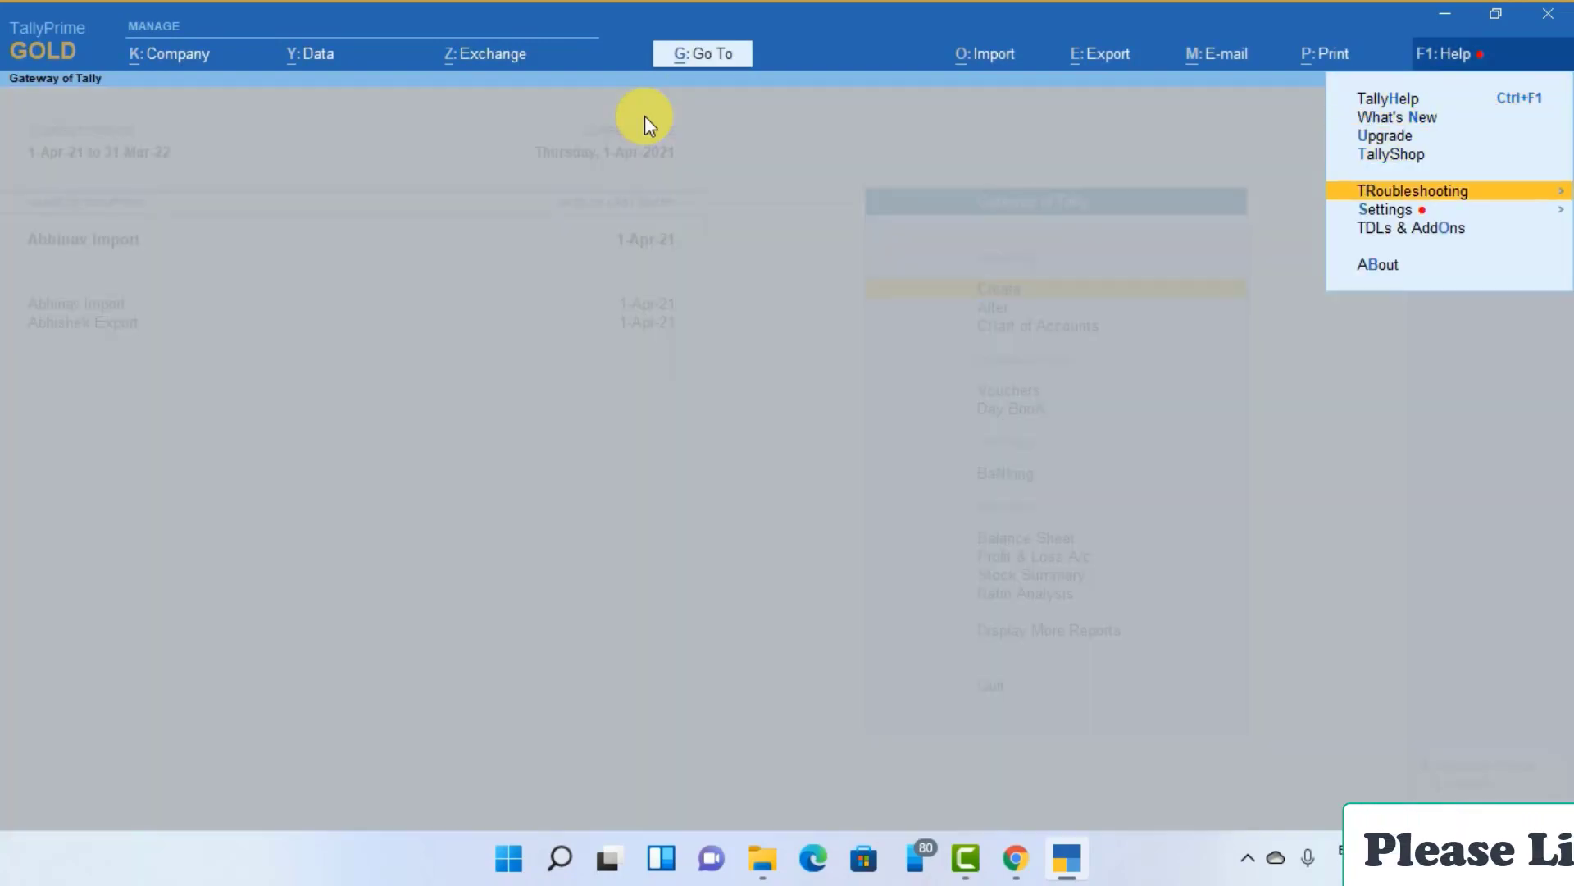
{"action": "key", "text": "Return"}
{"action": "key", "text": "Return"}
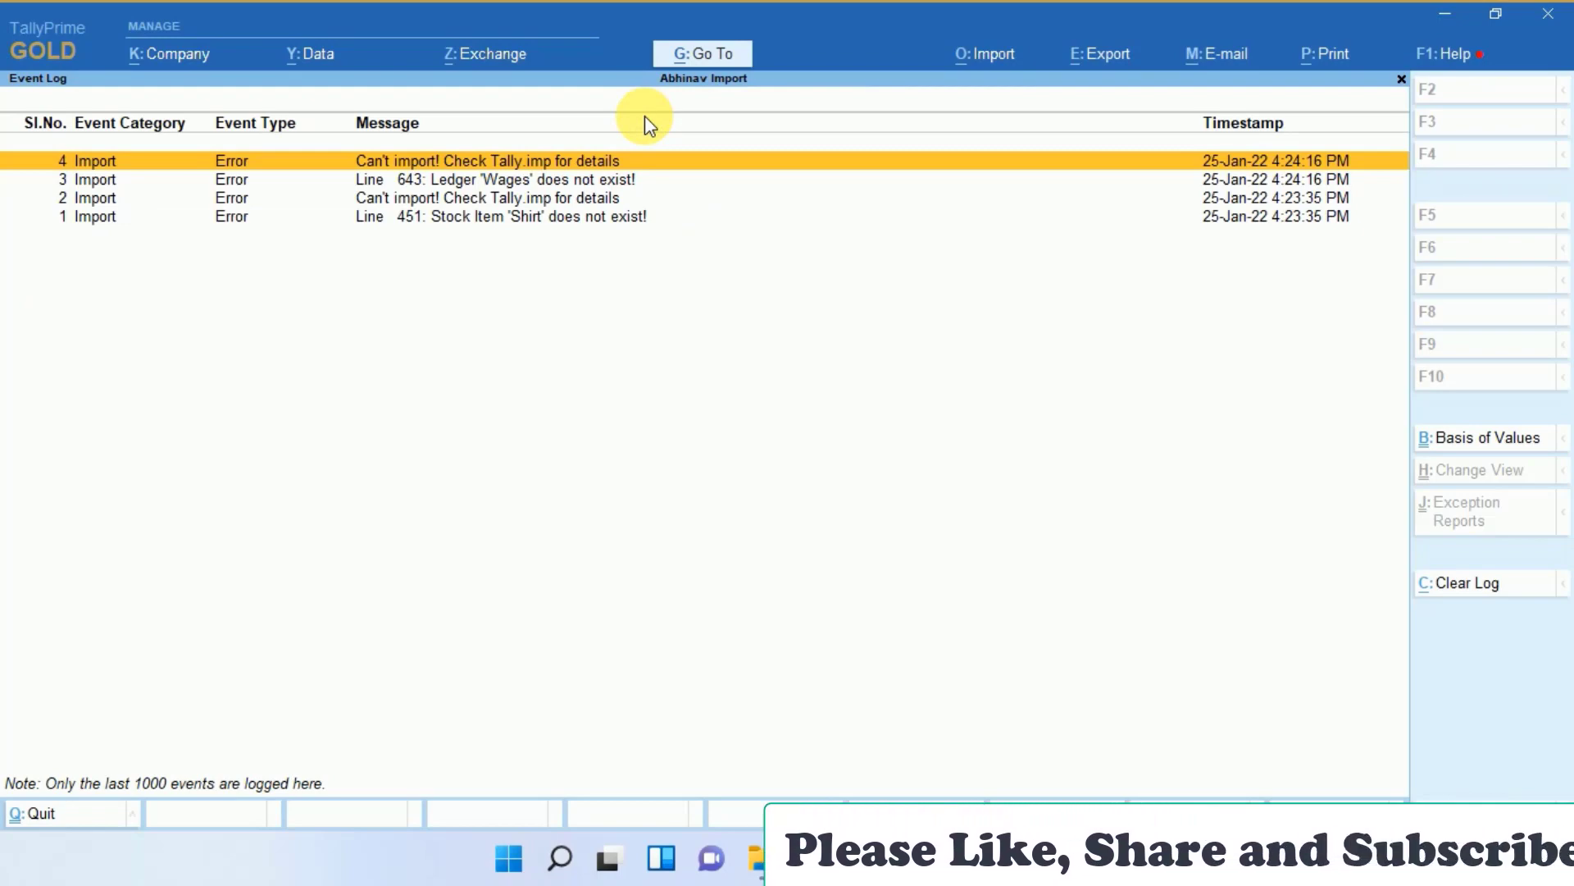
{"action": "key", "text": "Escape"}
Create a ledger named Wages under Direct Expenses in Abhinav Import and return to the Gateway of Tally
{"action": "key", "text": "Return"}
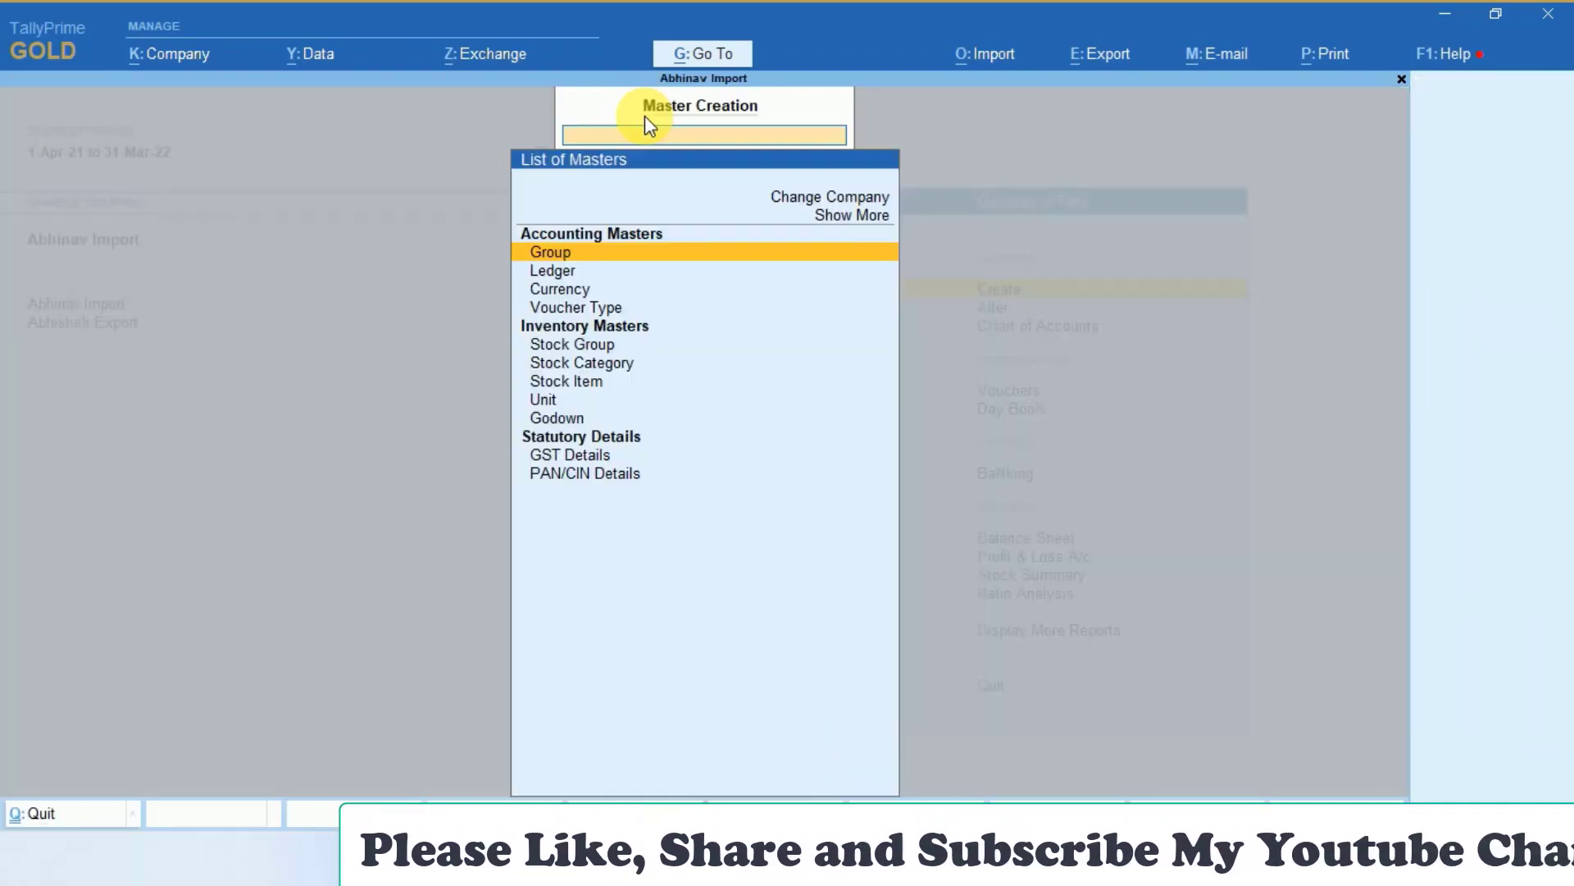
{"action": "key", "text": "Down"}
{"action": "key", "text": "Return"}
{"action": "type", "text": "Wages"}
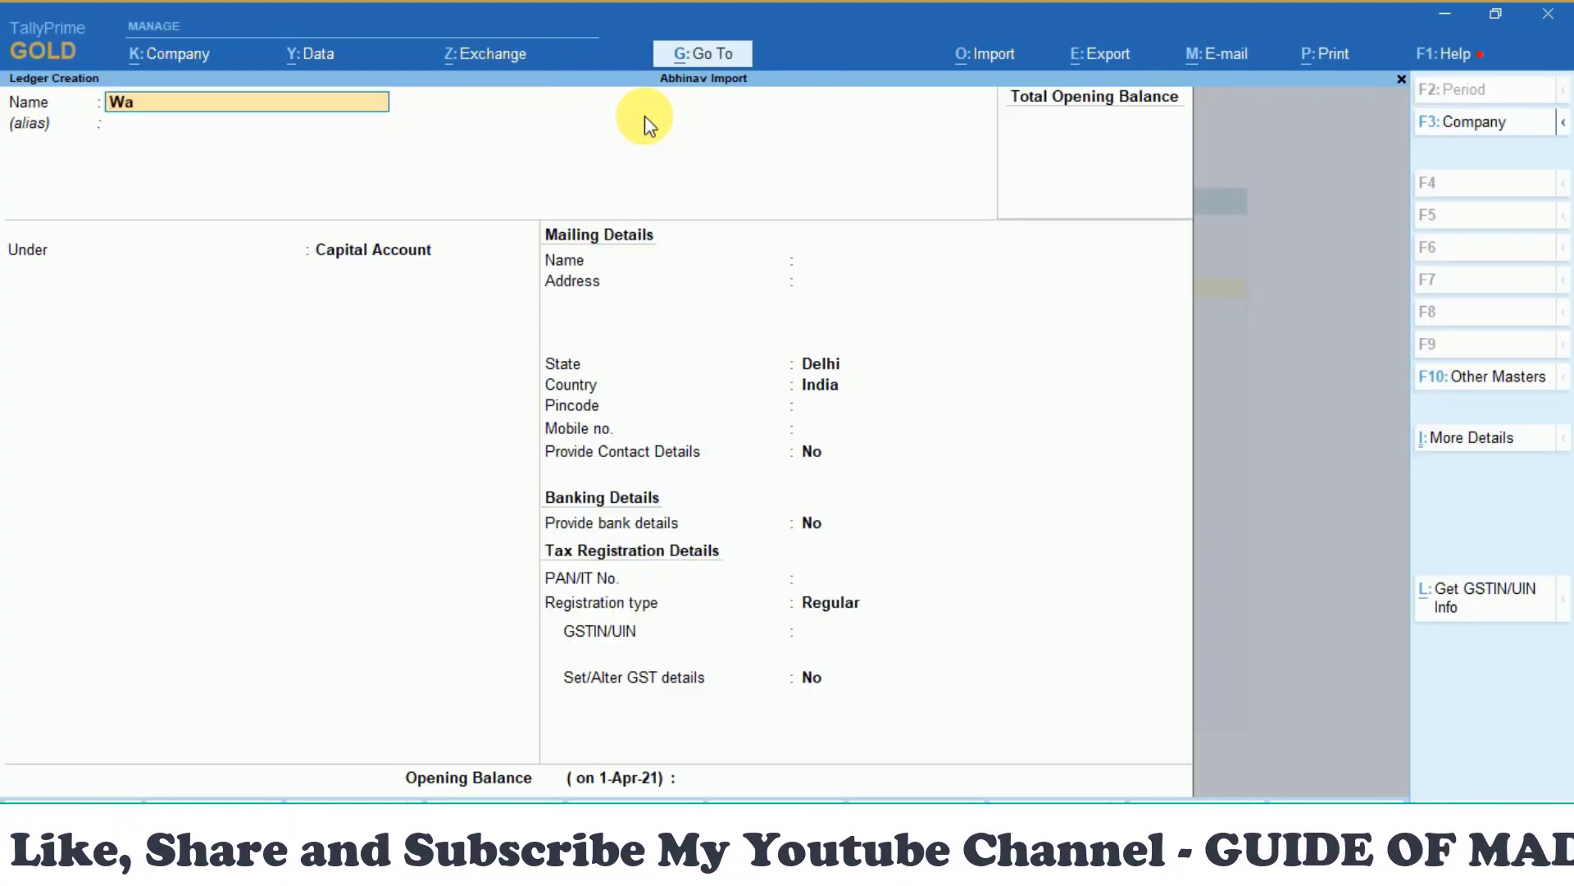
{"action": "key", "text": "Return"}
{"action": "key", "text": "Return"}
{"action": "type", "text": "Di"}
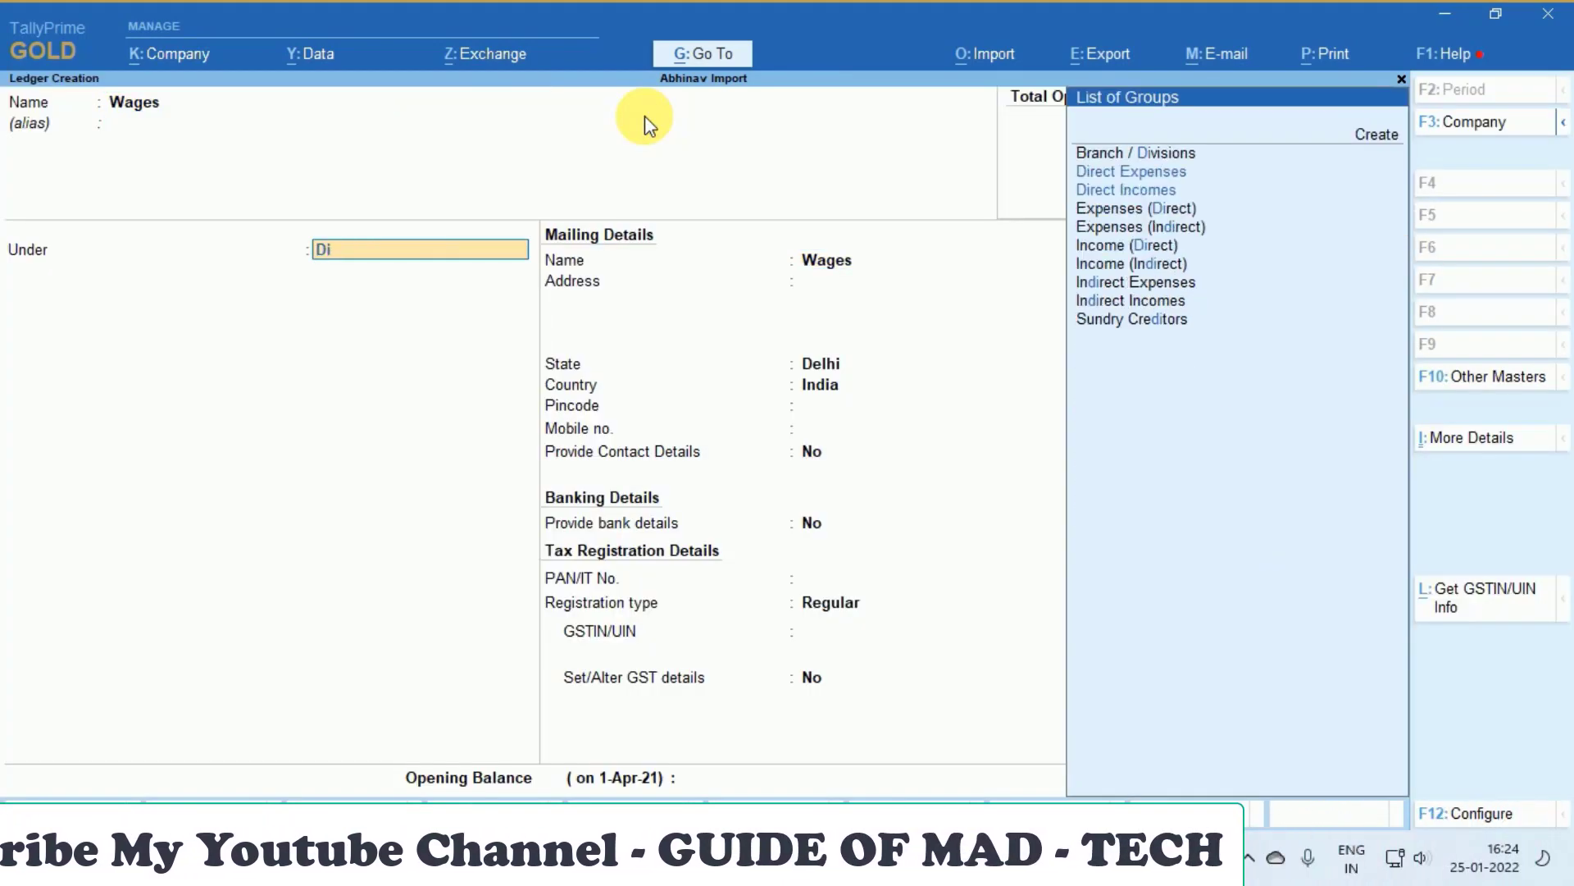
{"action": "key", "text": "Return"}
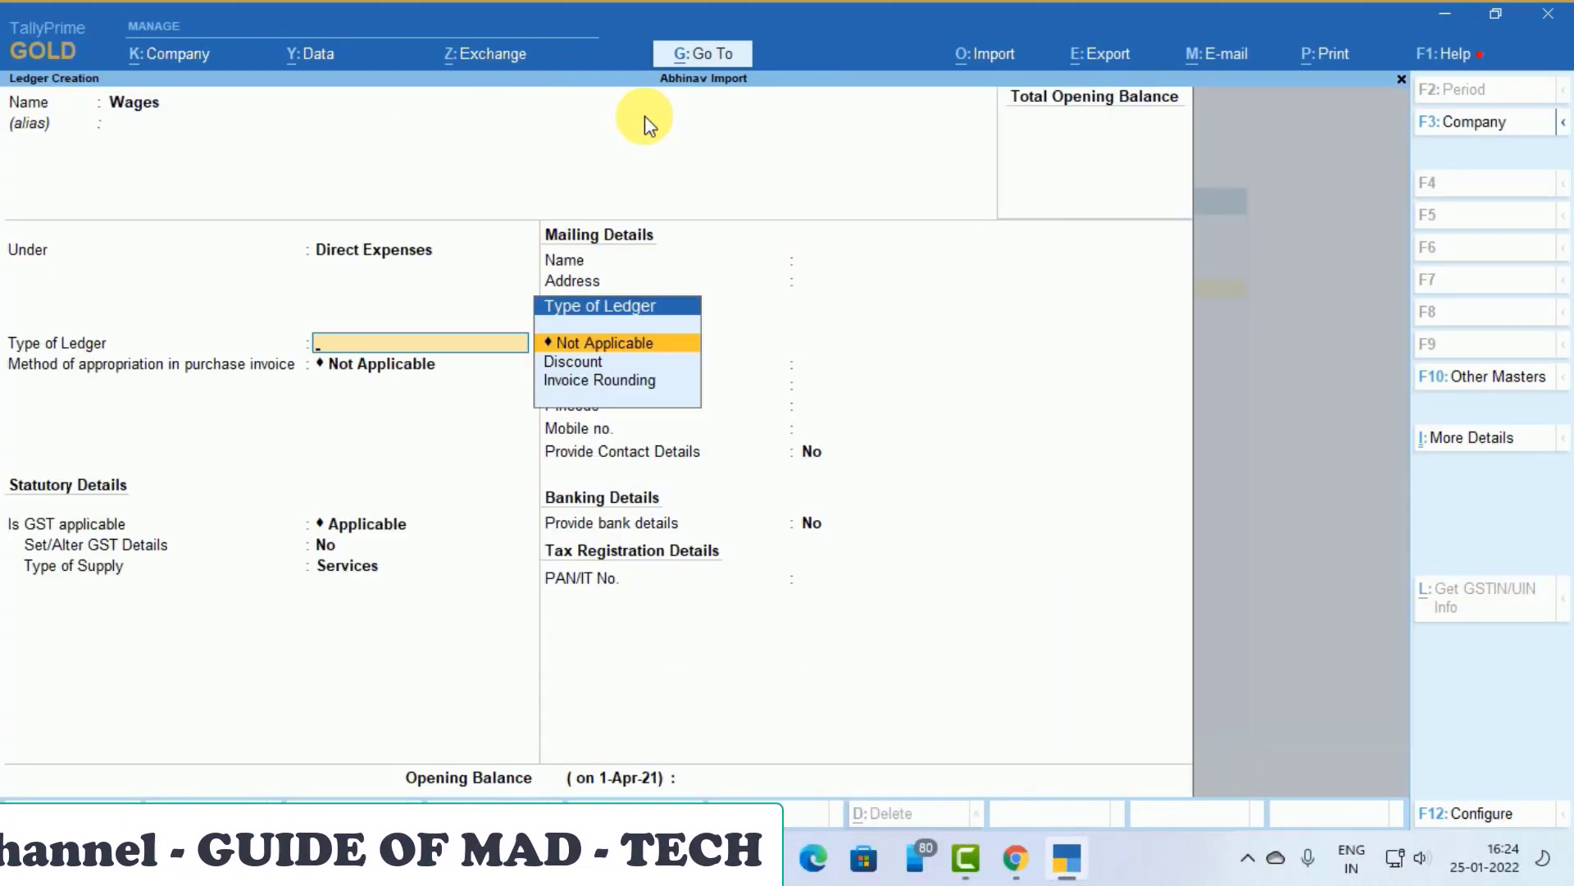
{"action": "key", "text": "ctrl+a"}
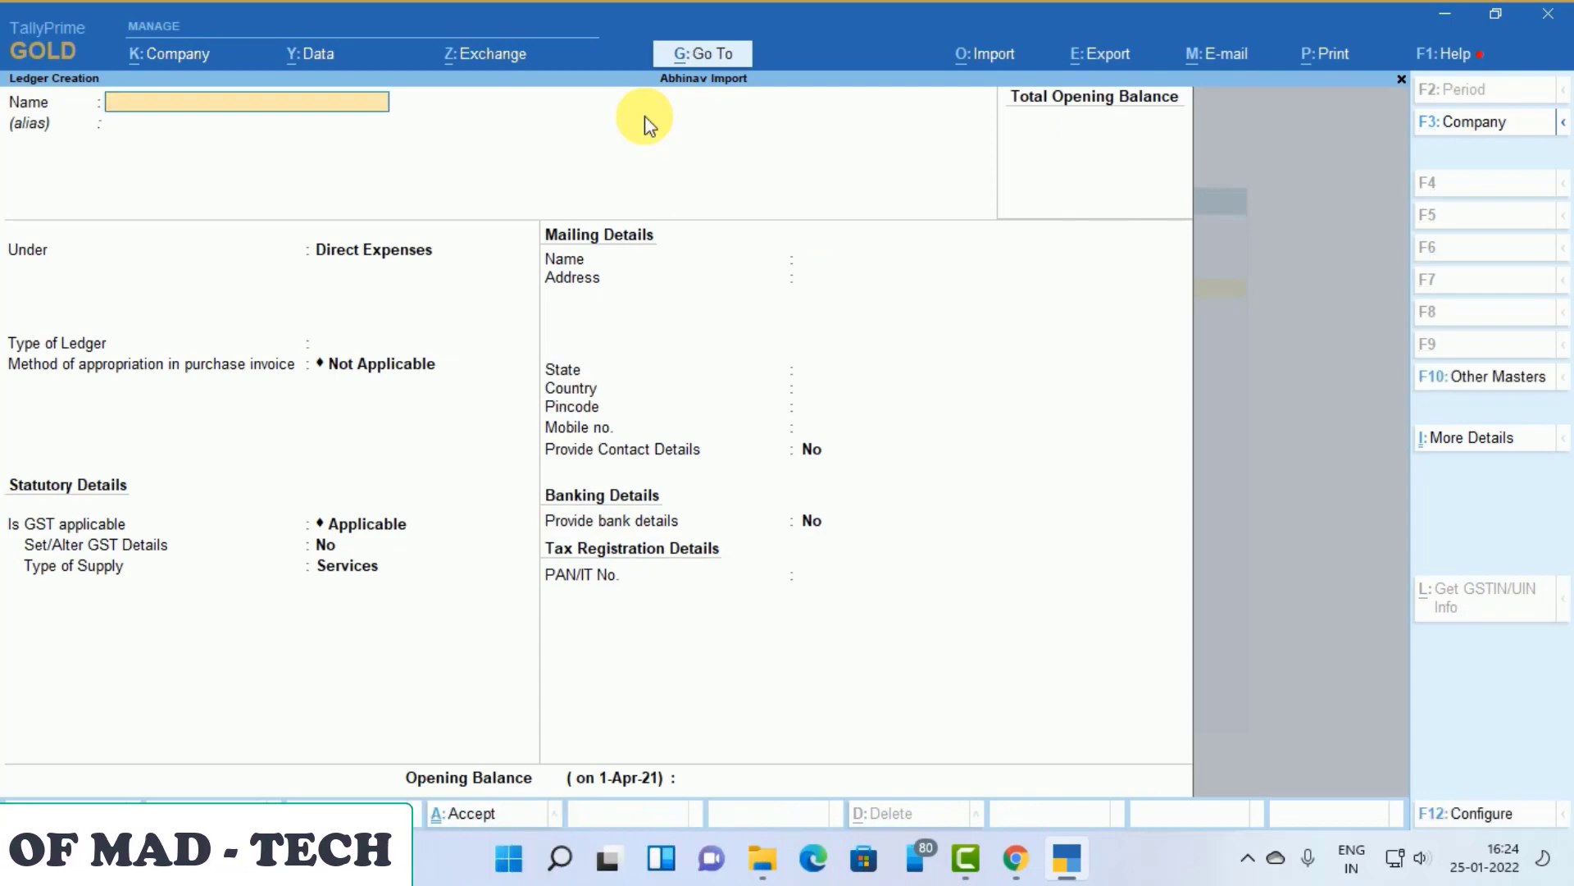
{"action": "key", "text": "Escape"}
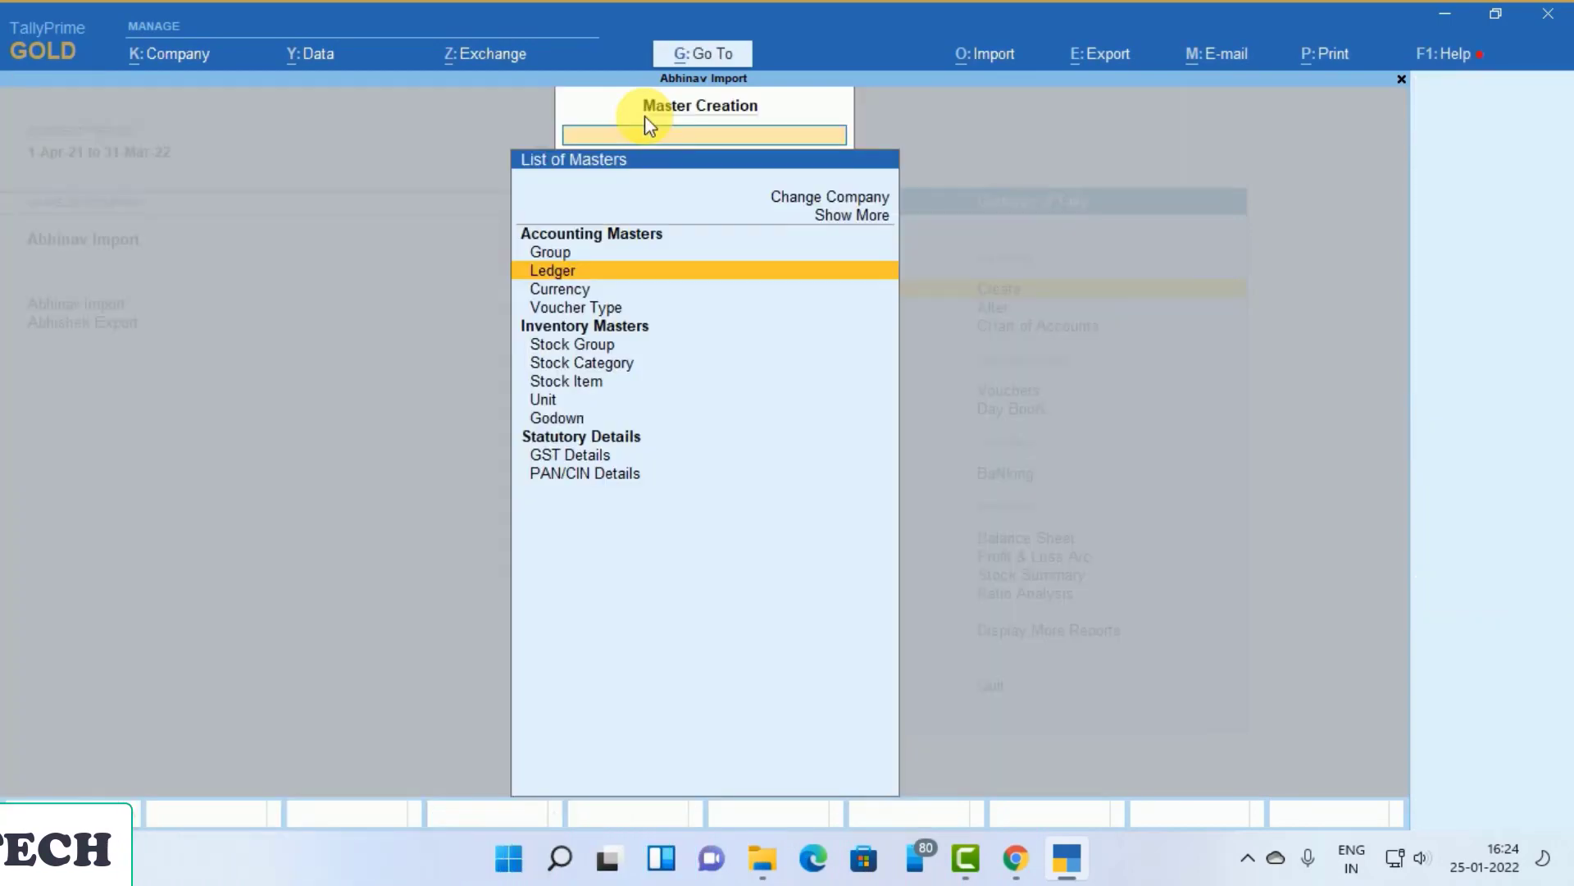
{"action": "key", "text": "Escape"}
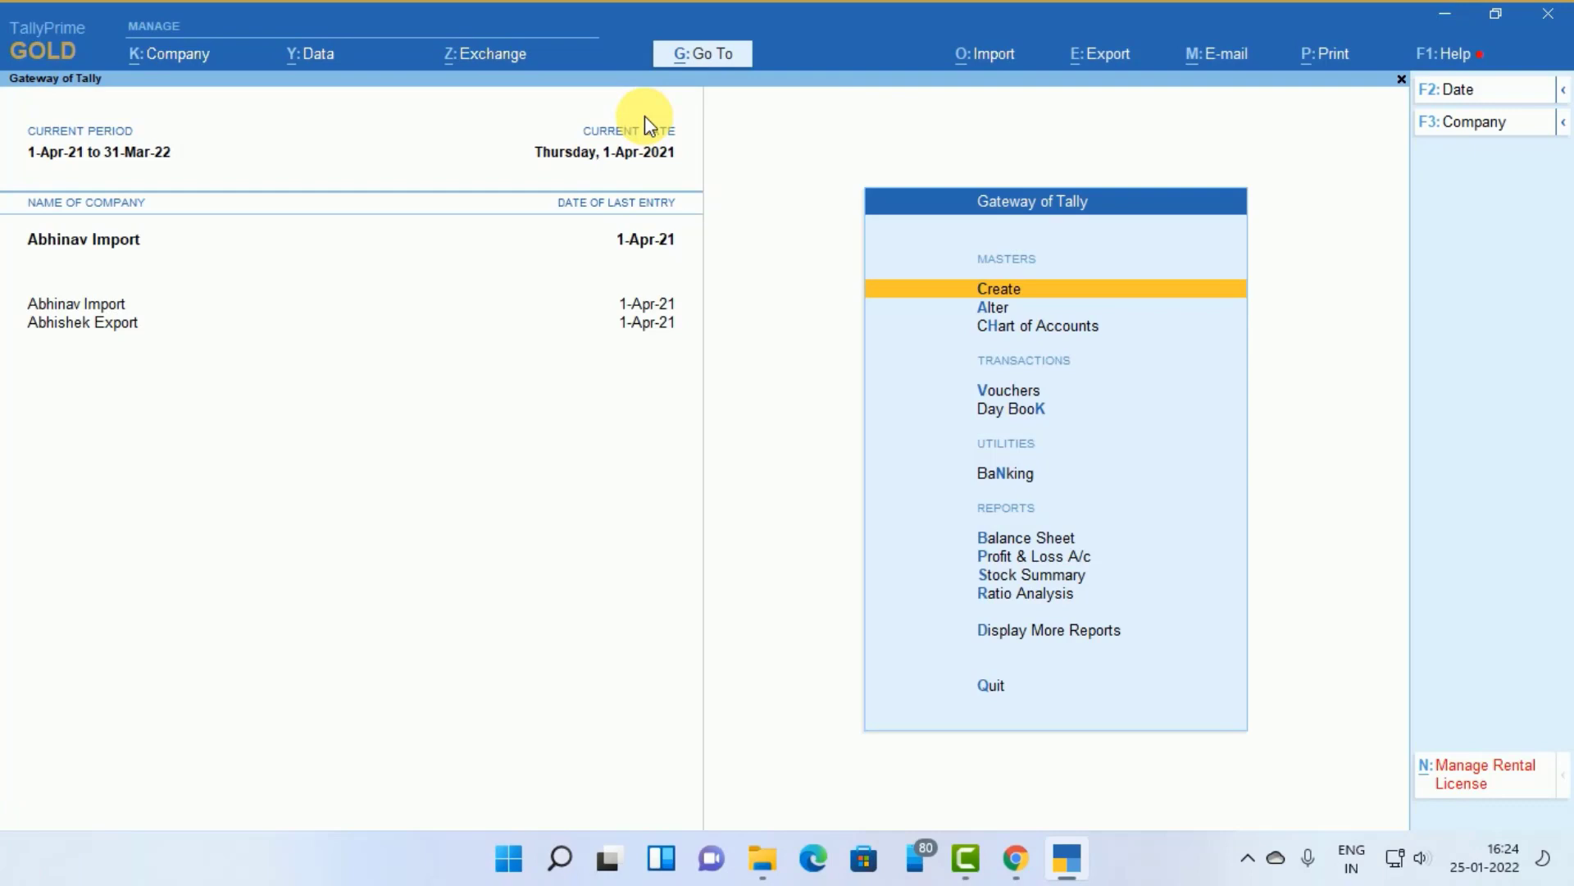
Import masters from xyz1.xml into Abhinav Import with the Shirt item and Wages ledger in place
{"action": "key", "text": "alt+o"}
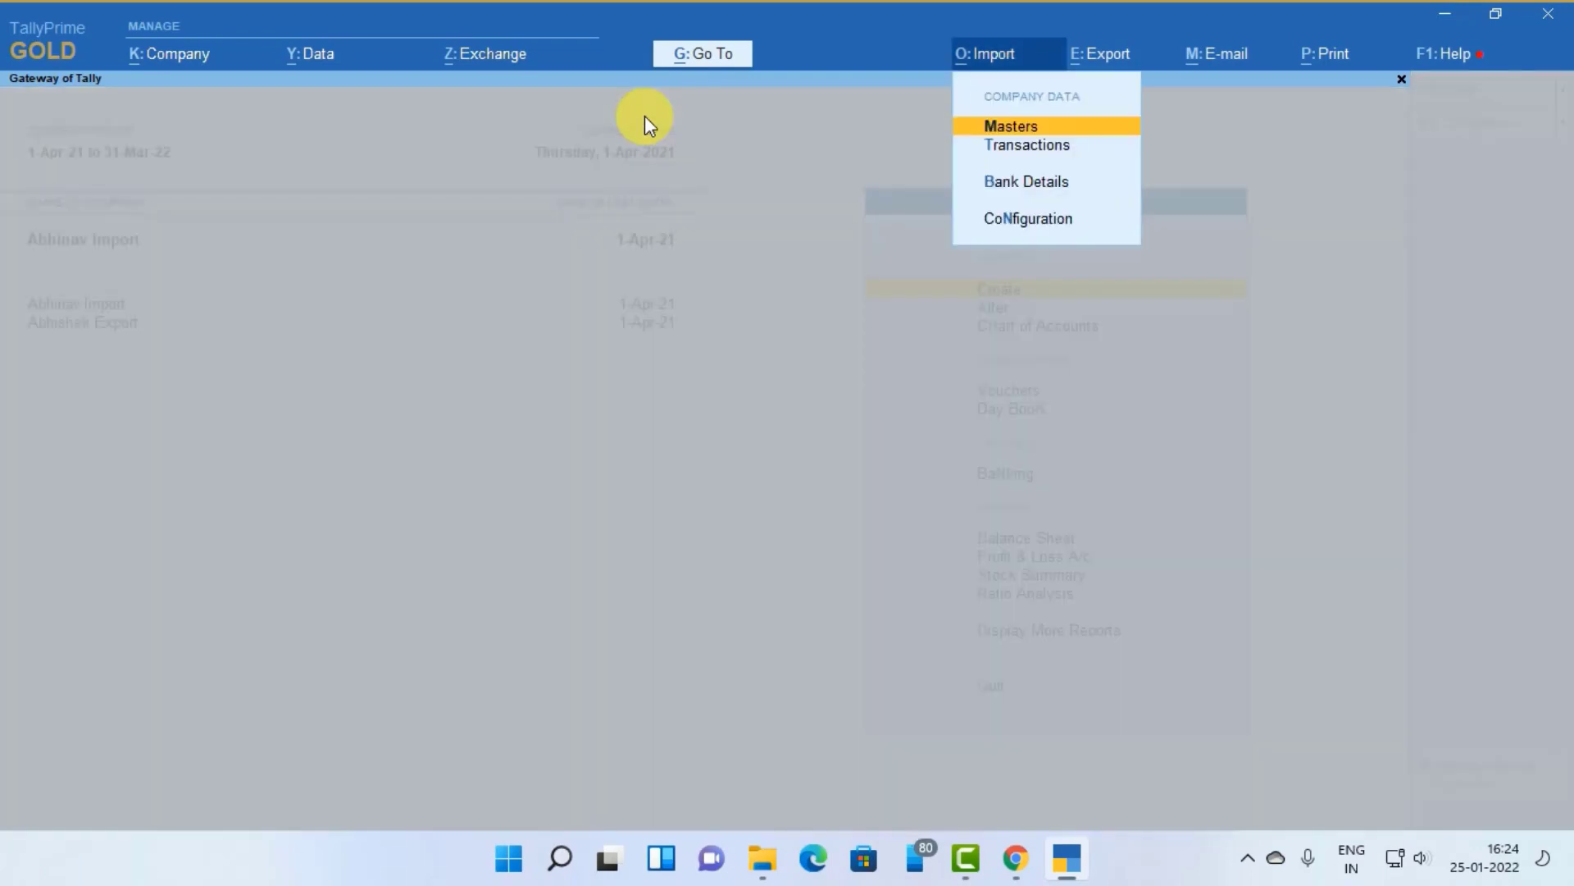
{"action": "key", "text": "Return"}
{"action": "key", "text": "Return"}
{"action": "key", "text": "Return"}
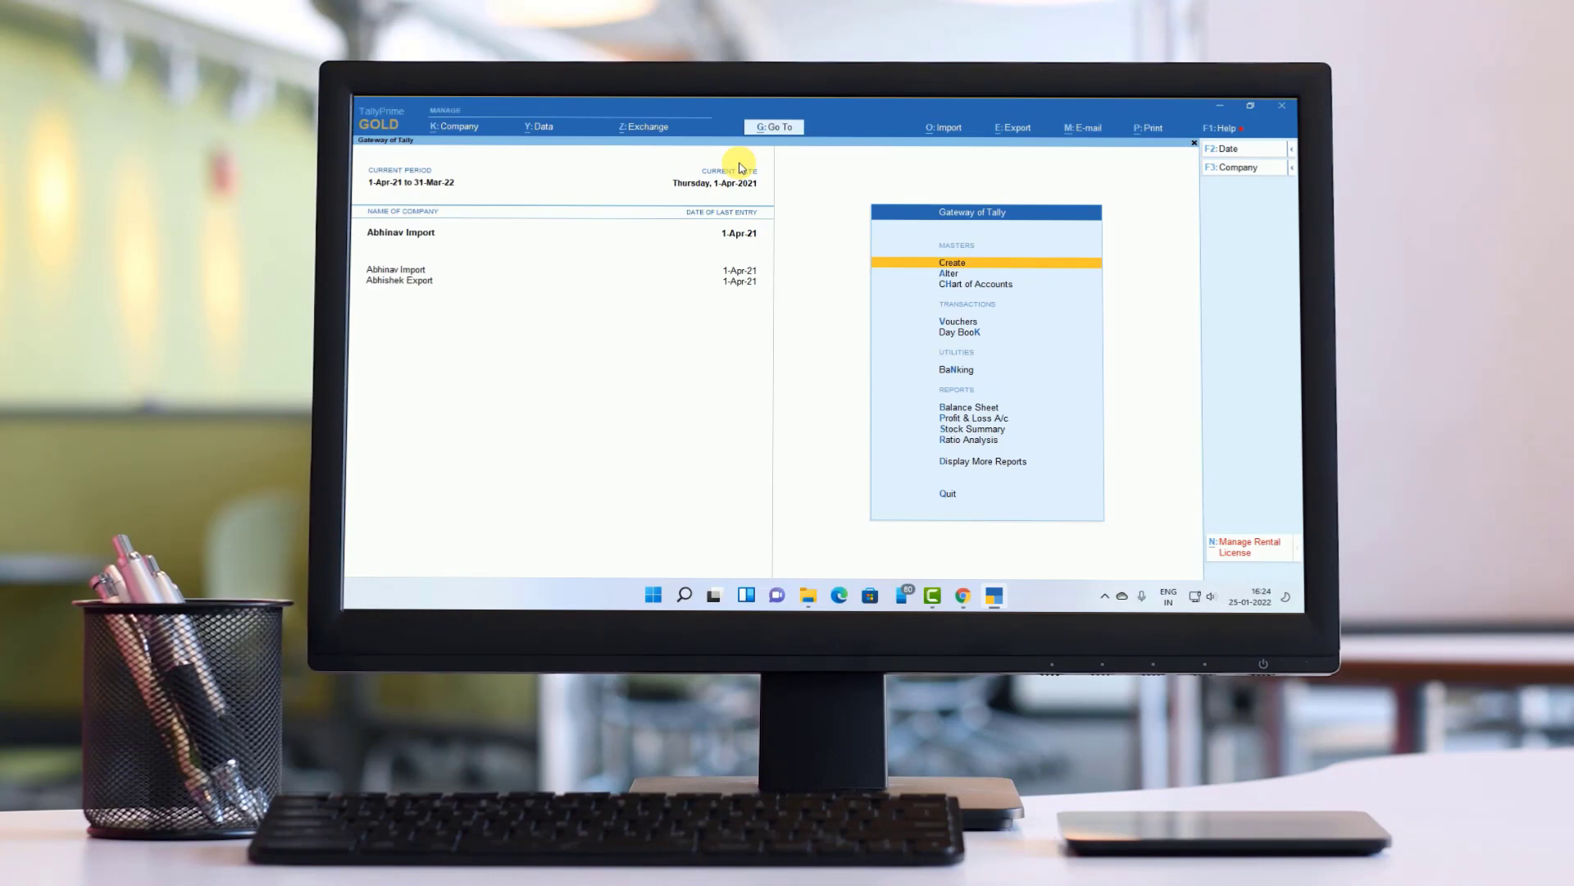
Open Abhinav Import's Day Book, check the imported vouchers and the purchase voucher's details, and close them without changes
{"action": "key", "text": "Down"}
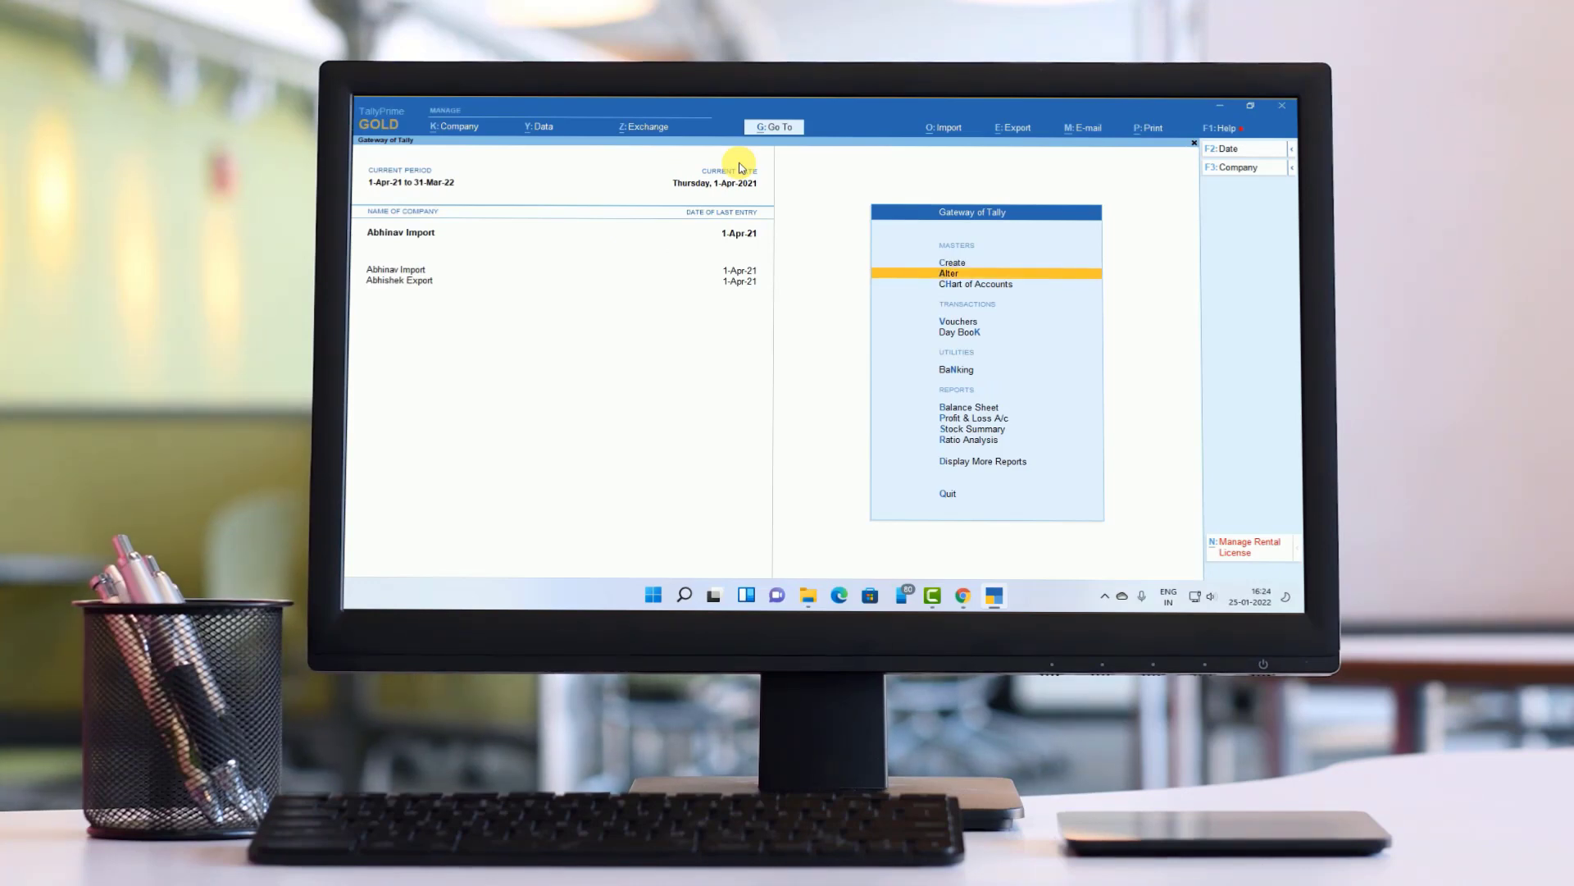
{"action": "key", "text": "k"}
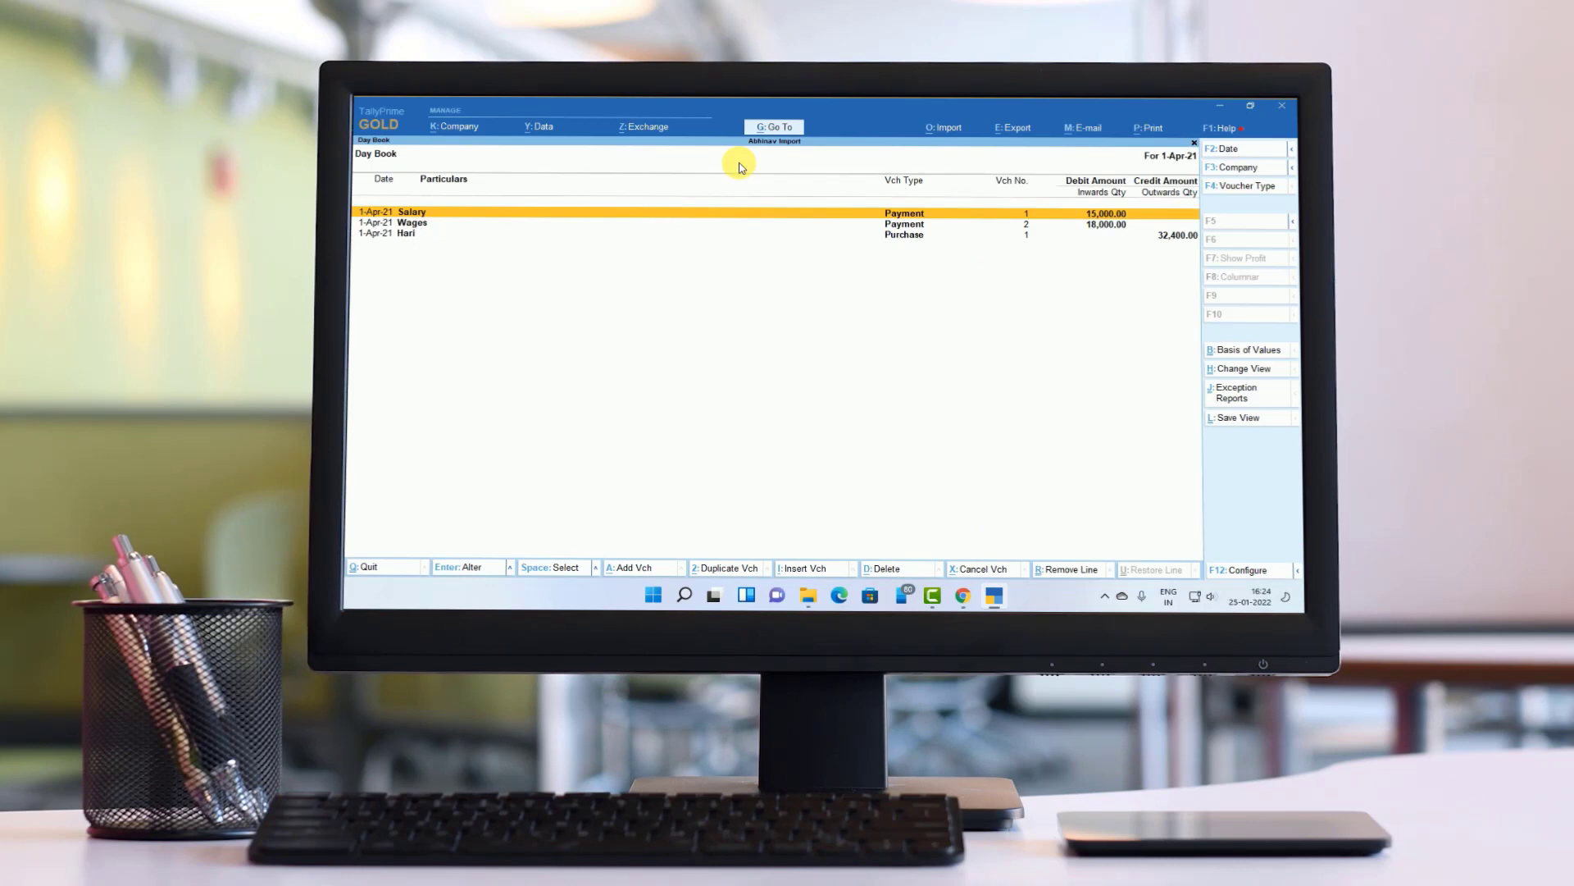
{"action": "key", "text": "Down"}
{"action": "key", "text": "Down"}
{"action": "key", "text": "Return"}
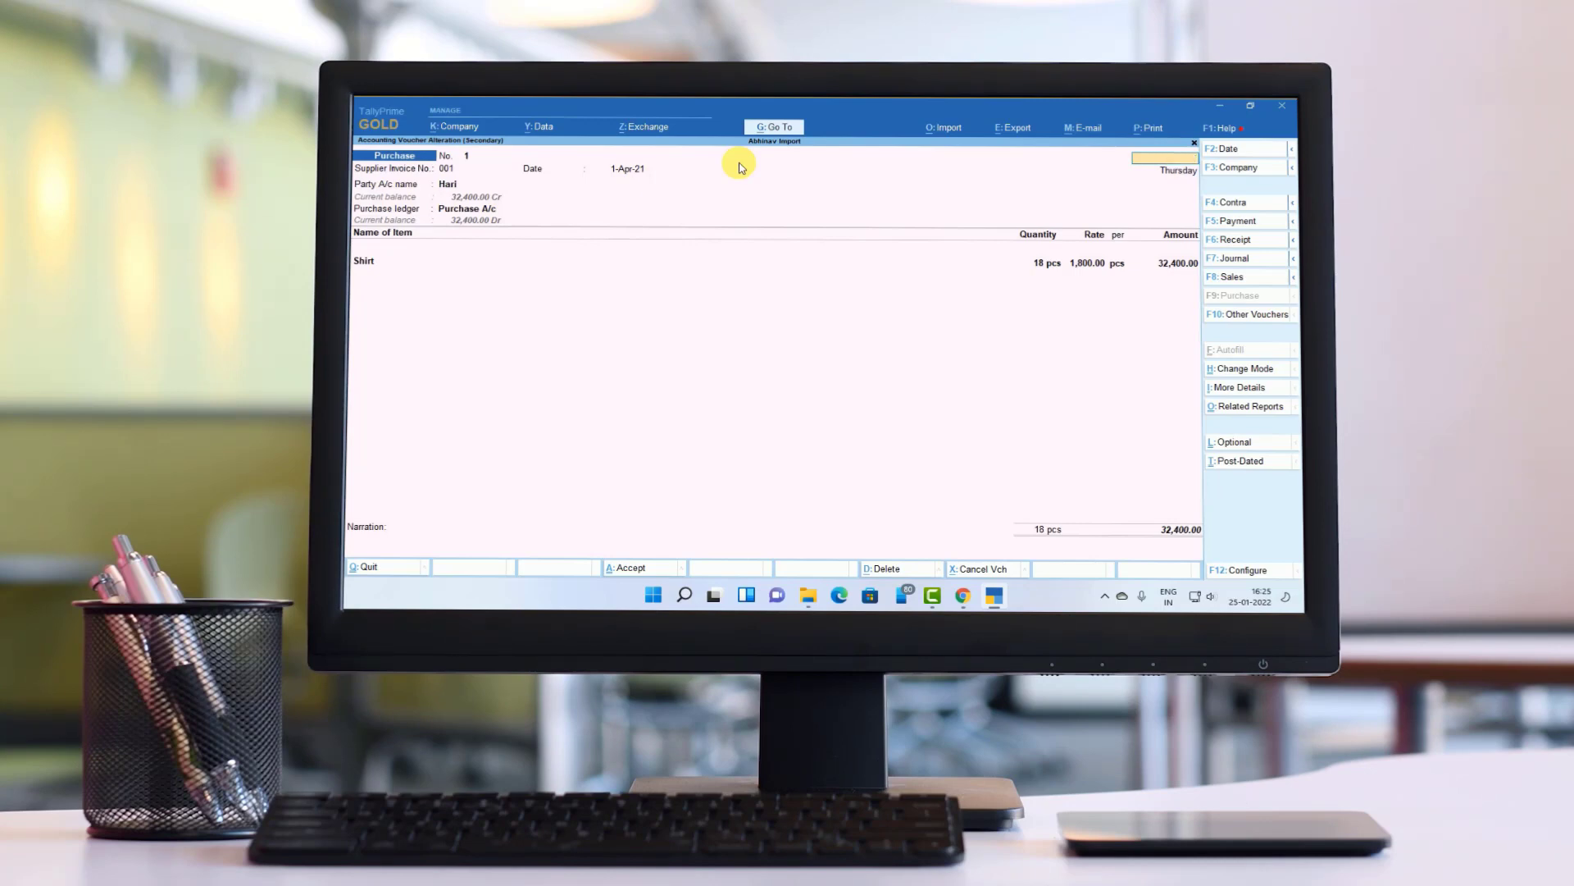
{"action": "key", "text": "Escape"}
{"action": "key", "text": "Return"}
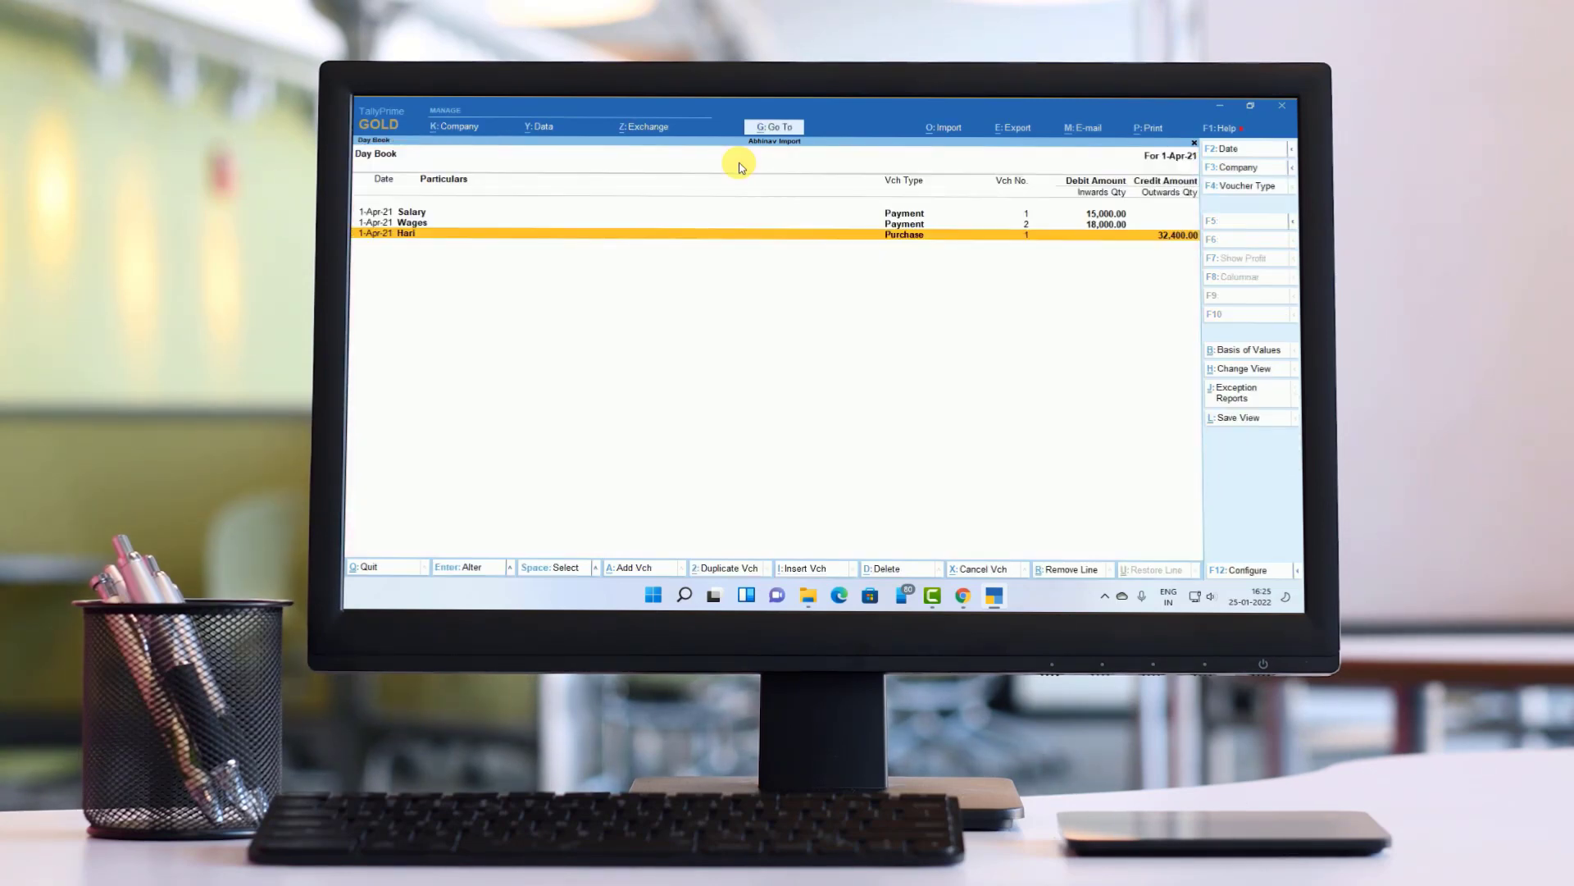
{"action": "key", "text": "Escape"}
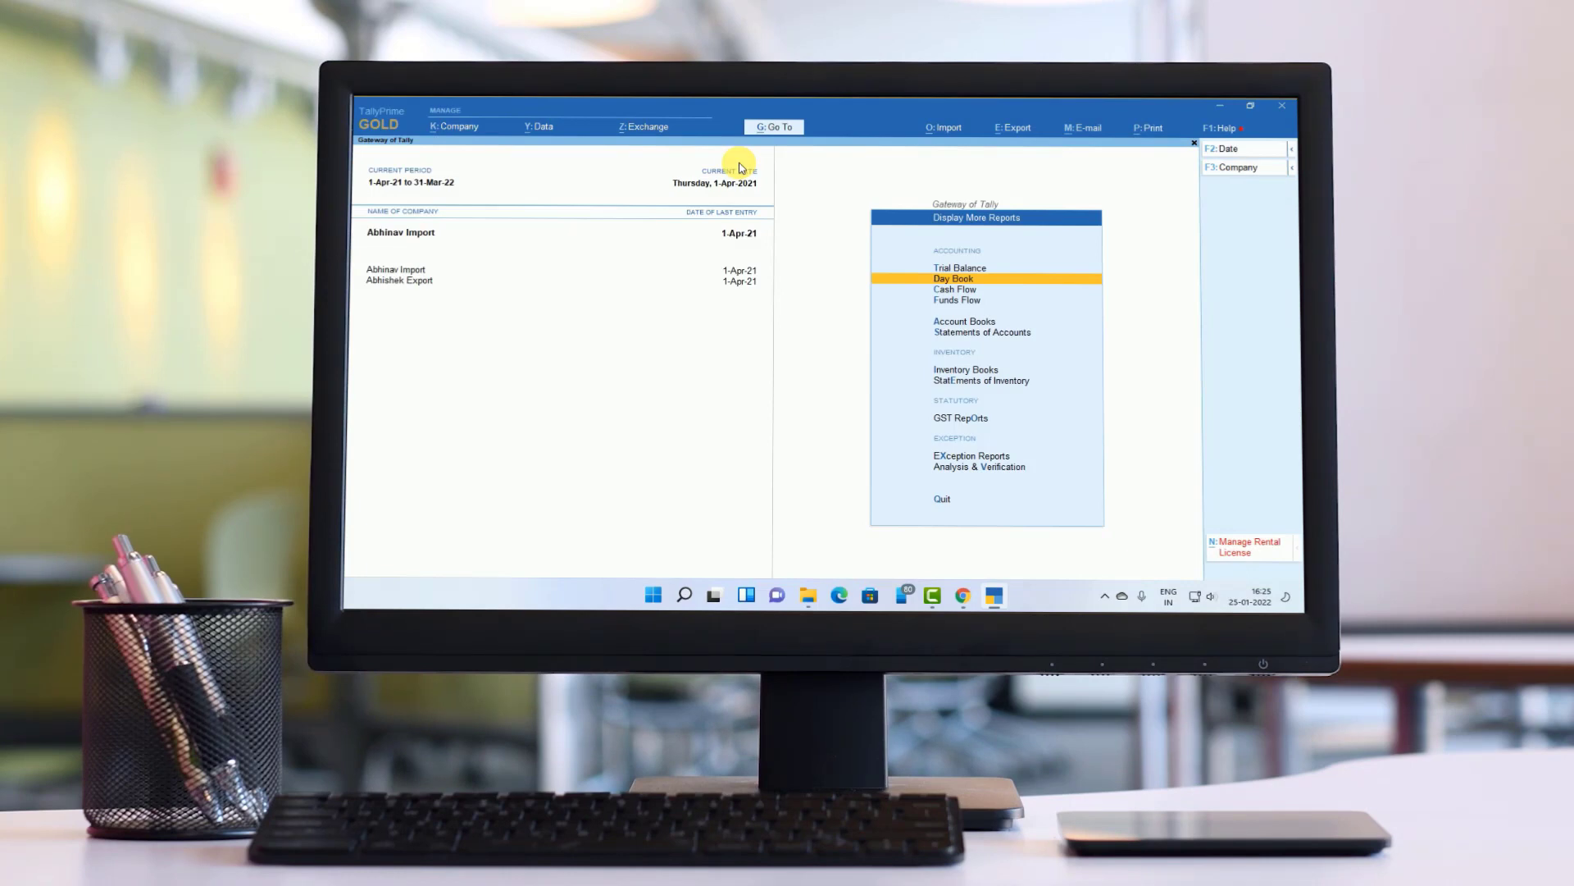